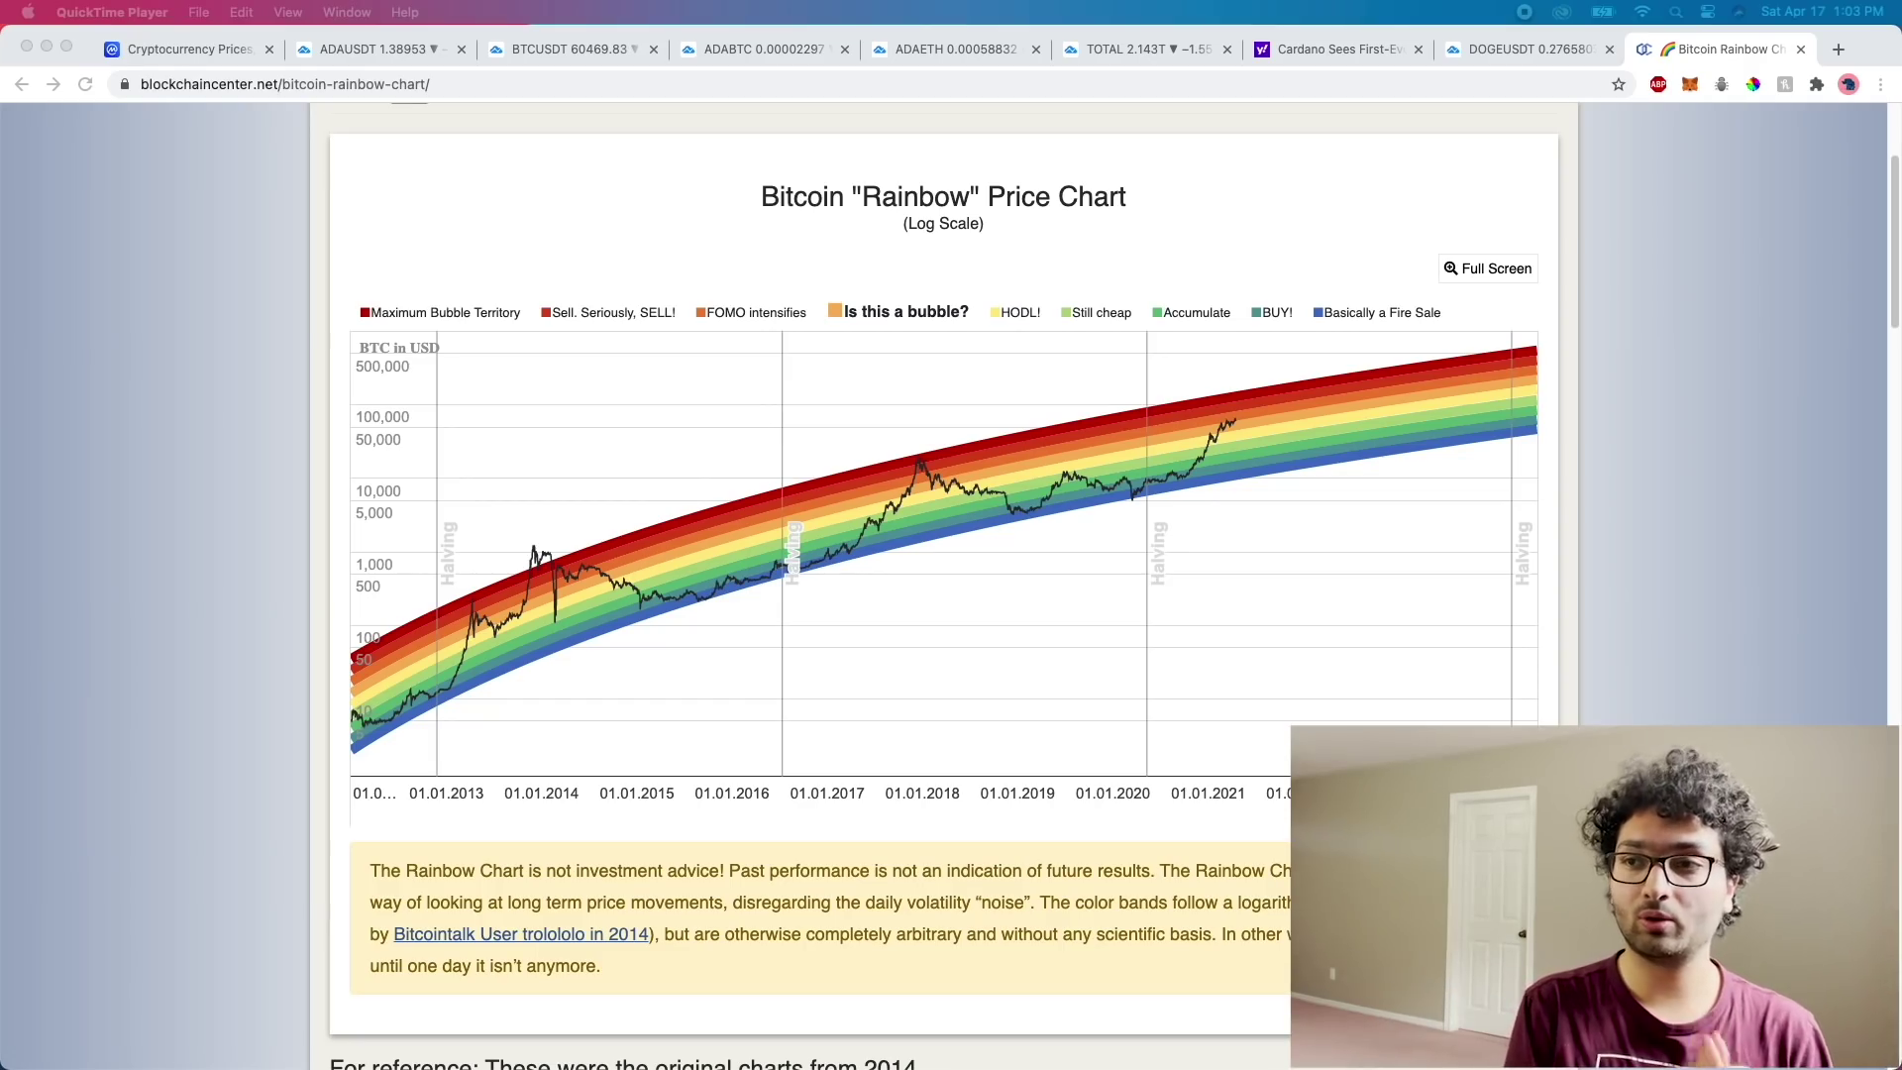
Scroll CoinMarketCap's table to Dogecoin and highlight its 16.46% daily drop and 341.46% weekly gain.
left_click(212, 56)
scroll(1231, 465, "down", 3)
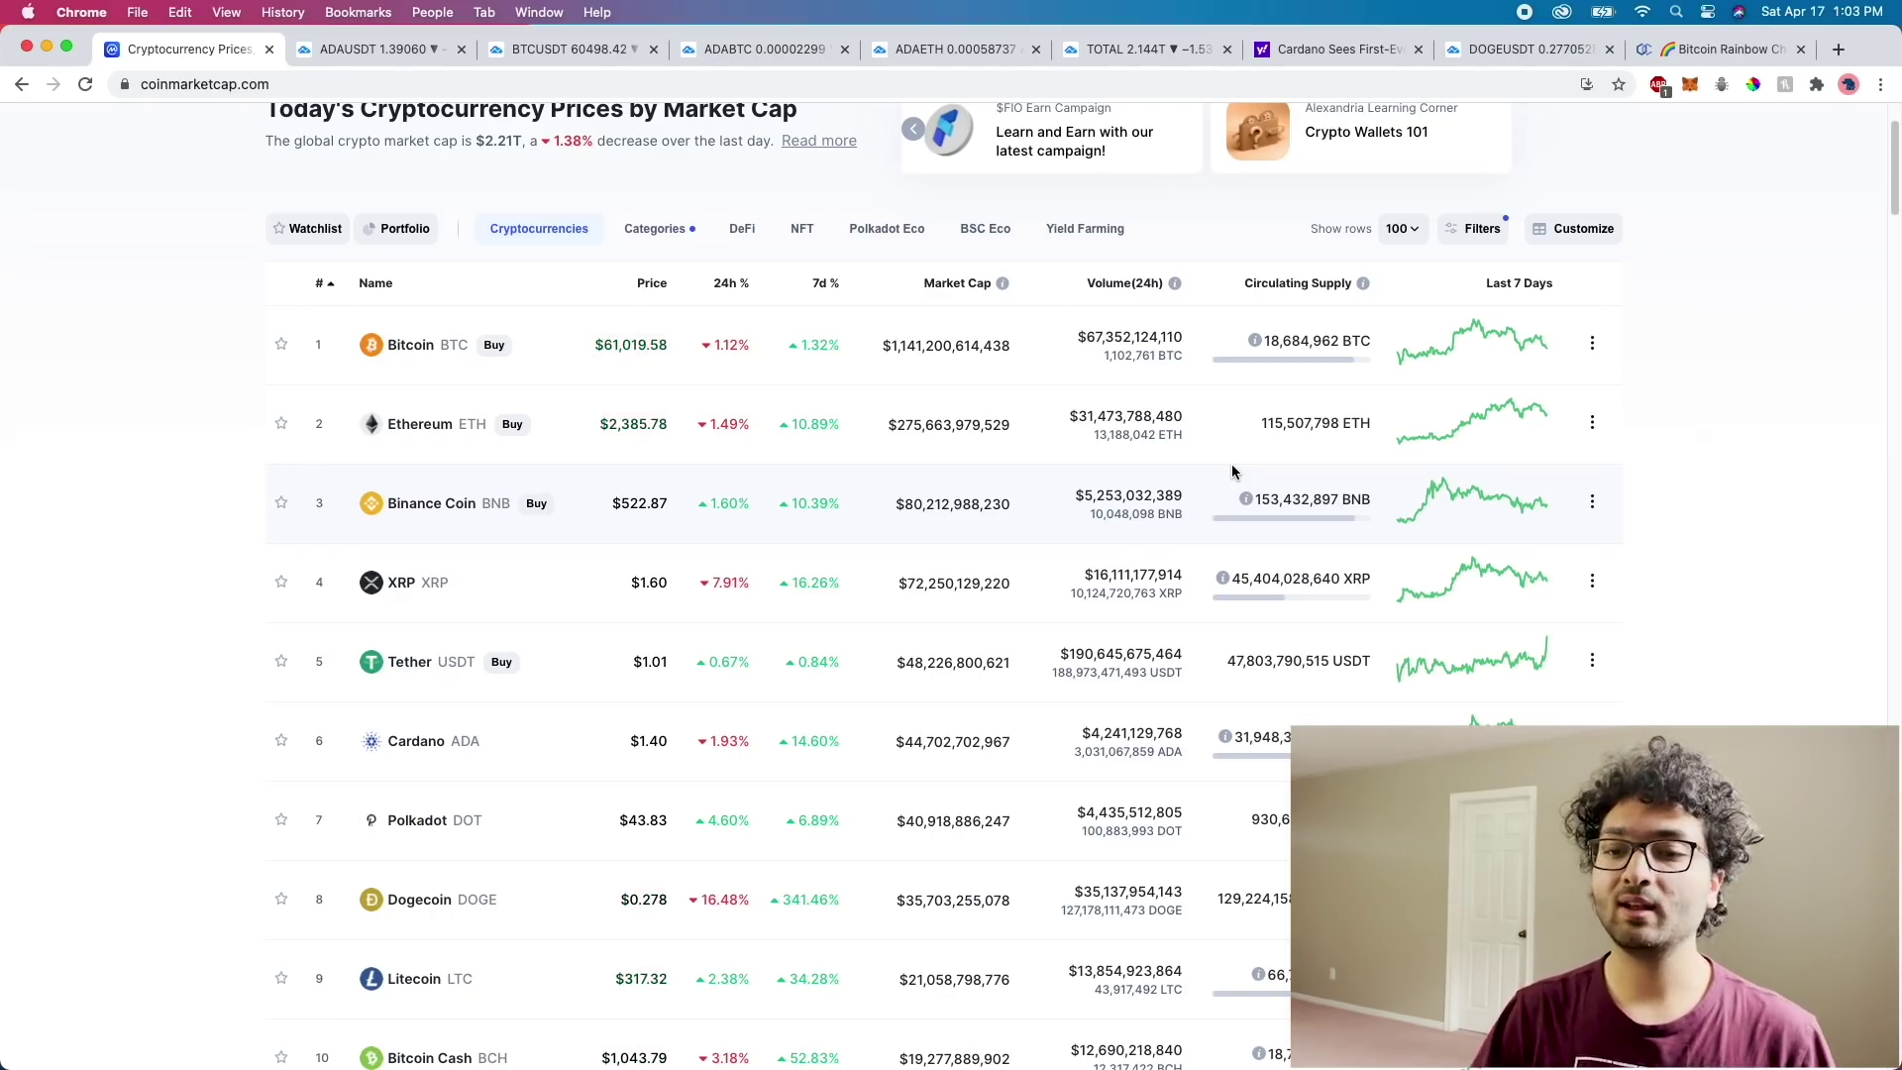
scroll(877, 637, "down", 1)
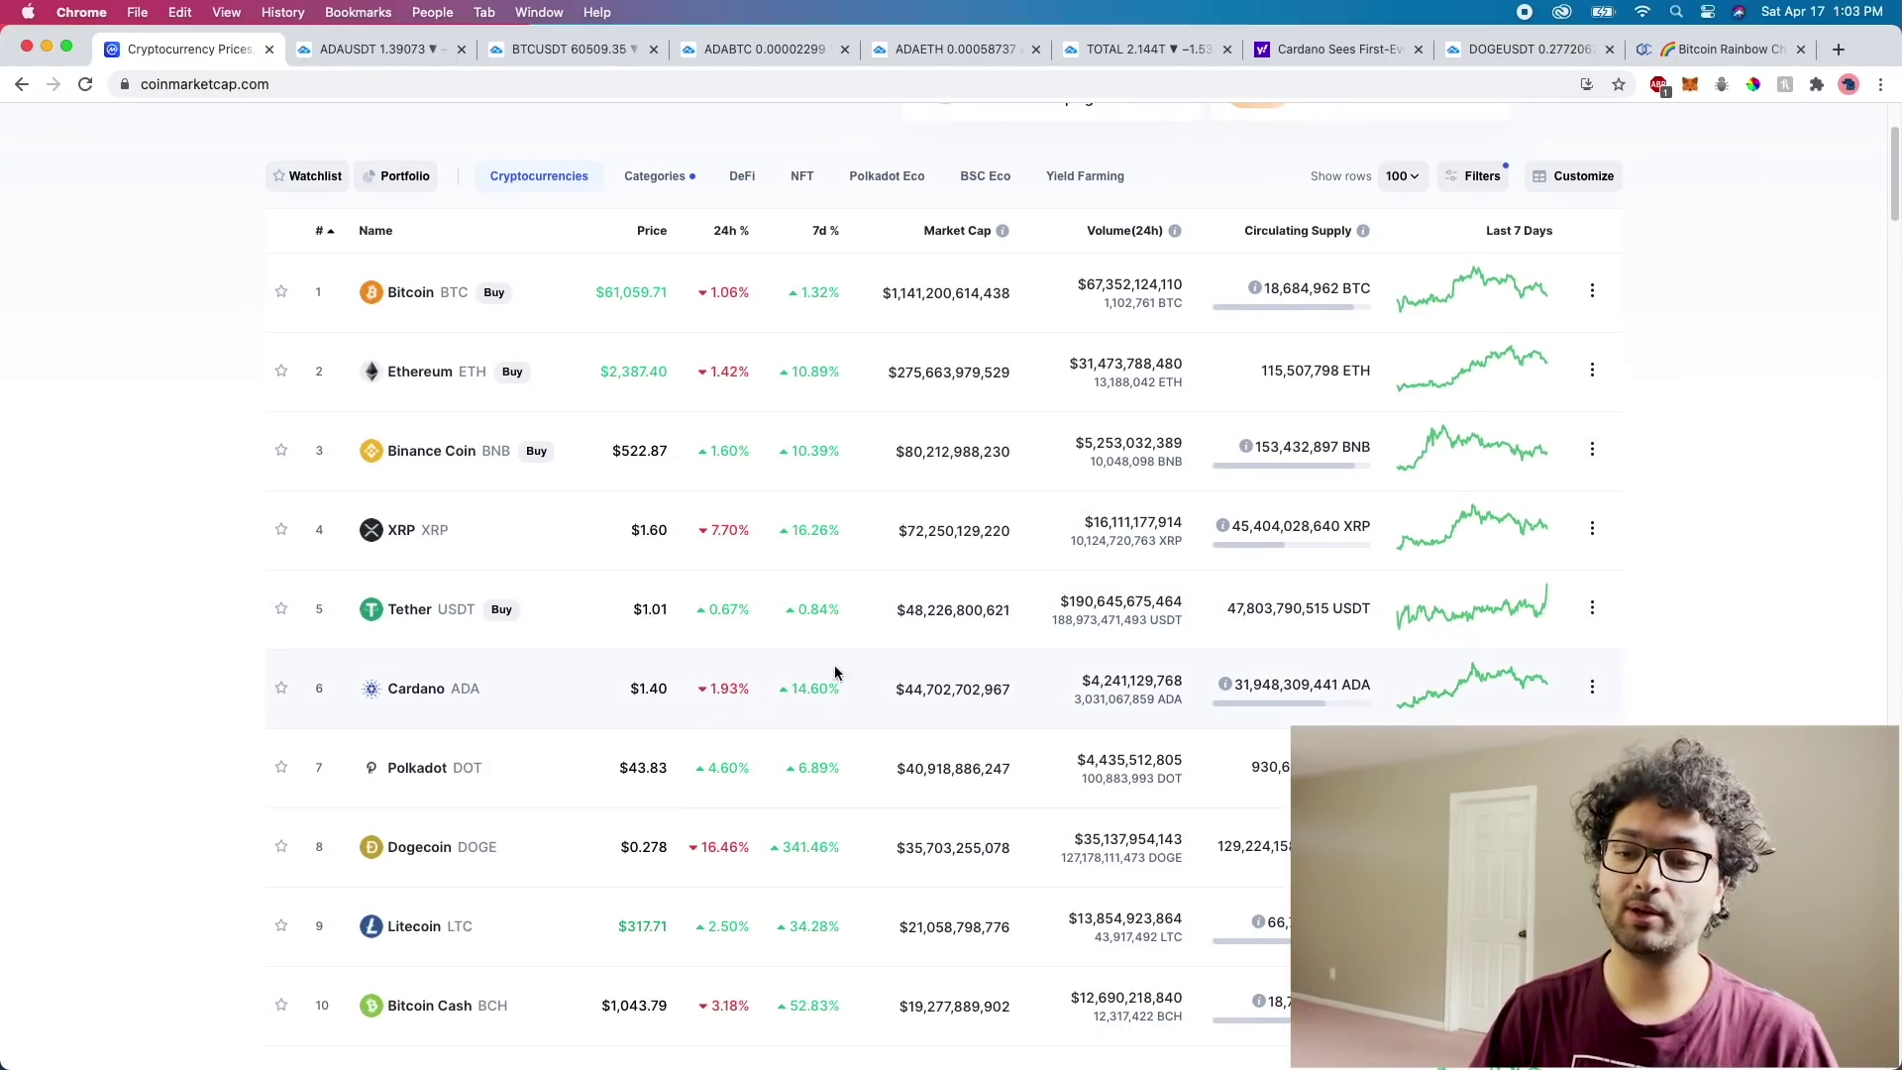
scroll(867, 716, "down", 3)
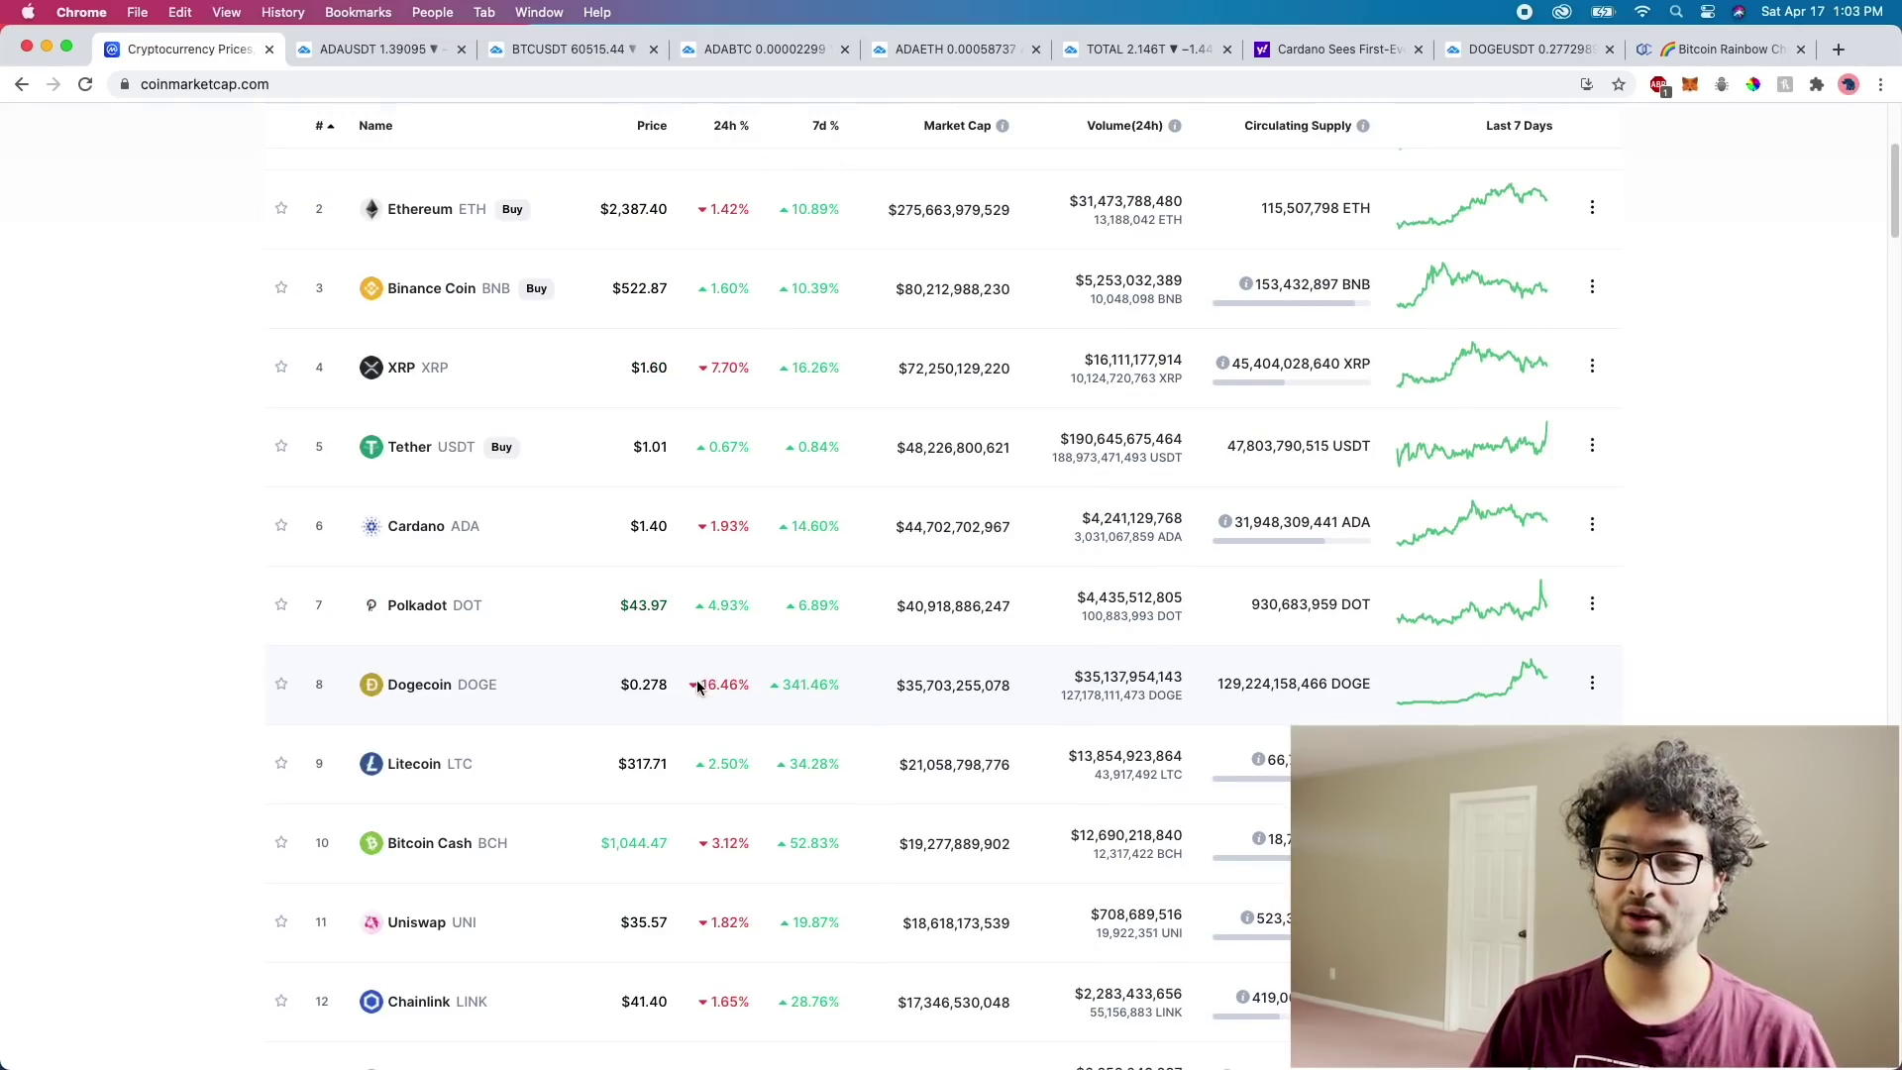
left_click_drag(697, 687, 744, 686)
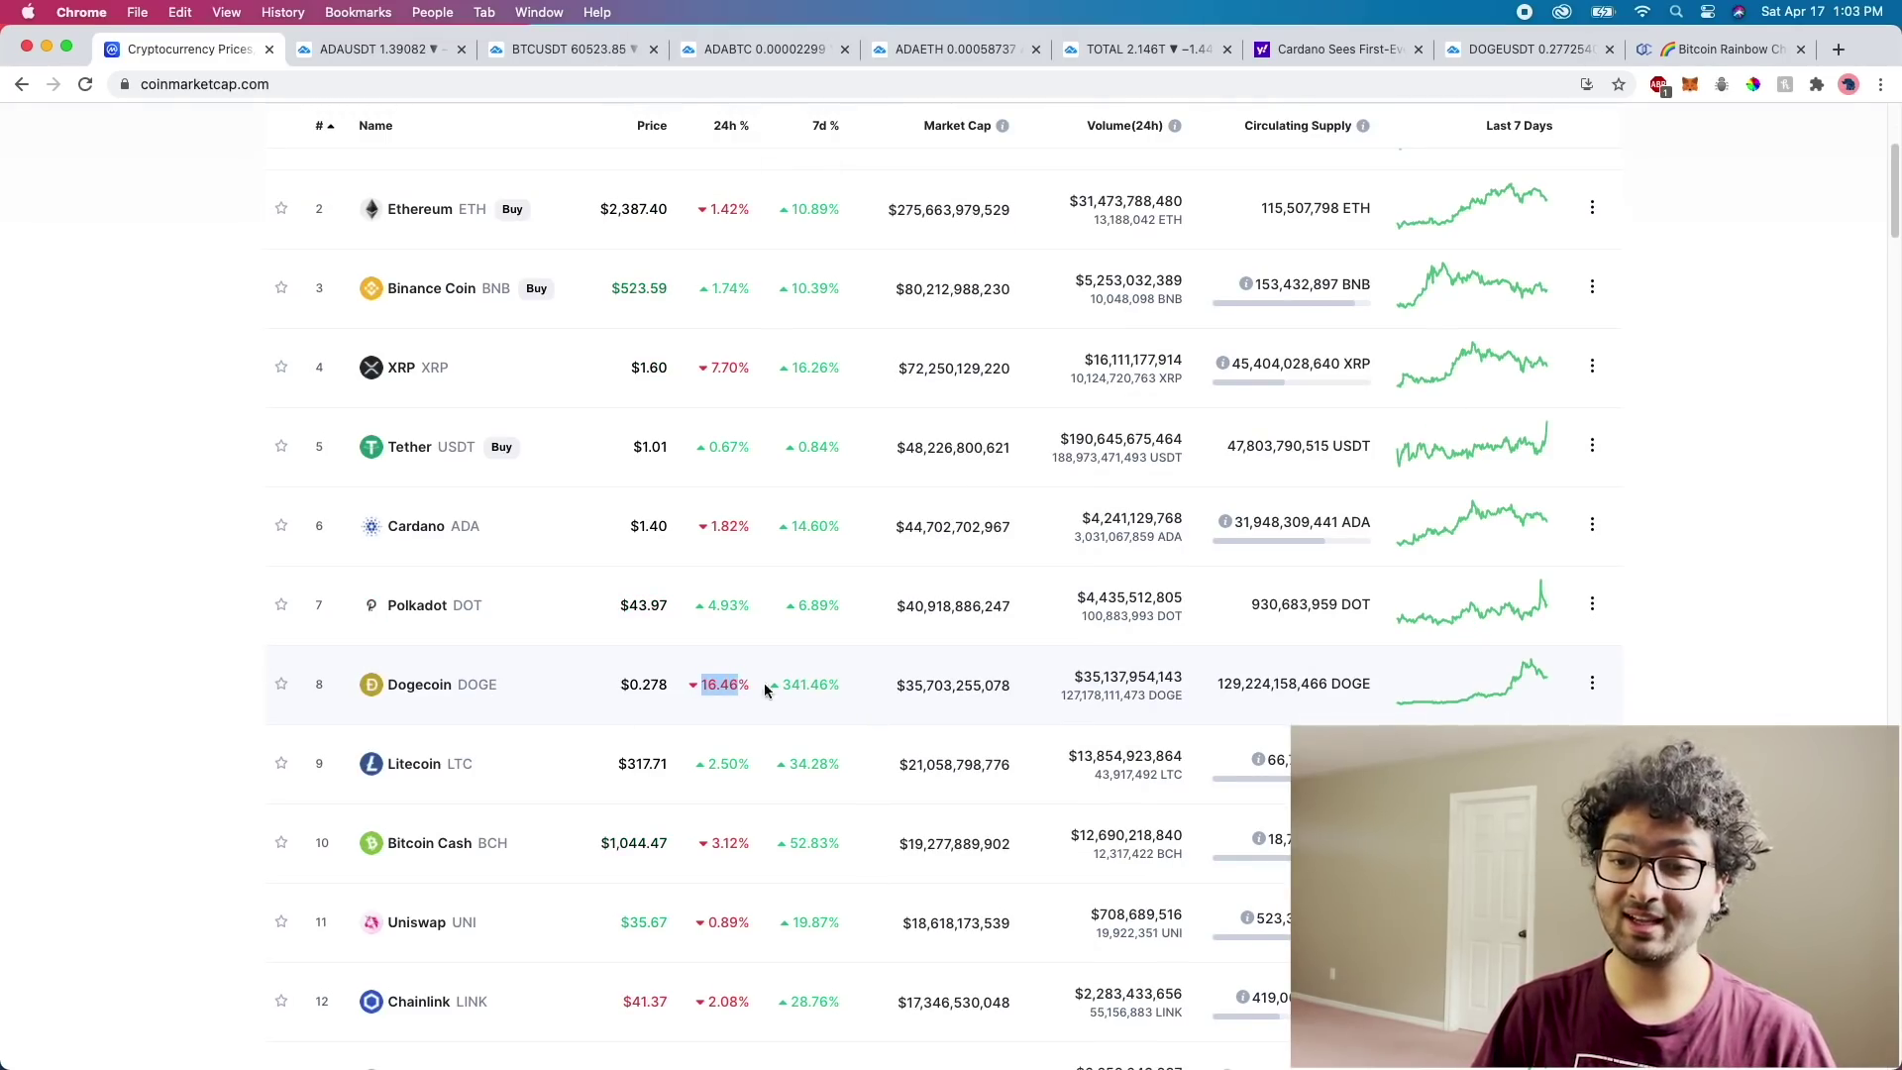
left_click_drag(782, 684, 804, 684)
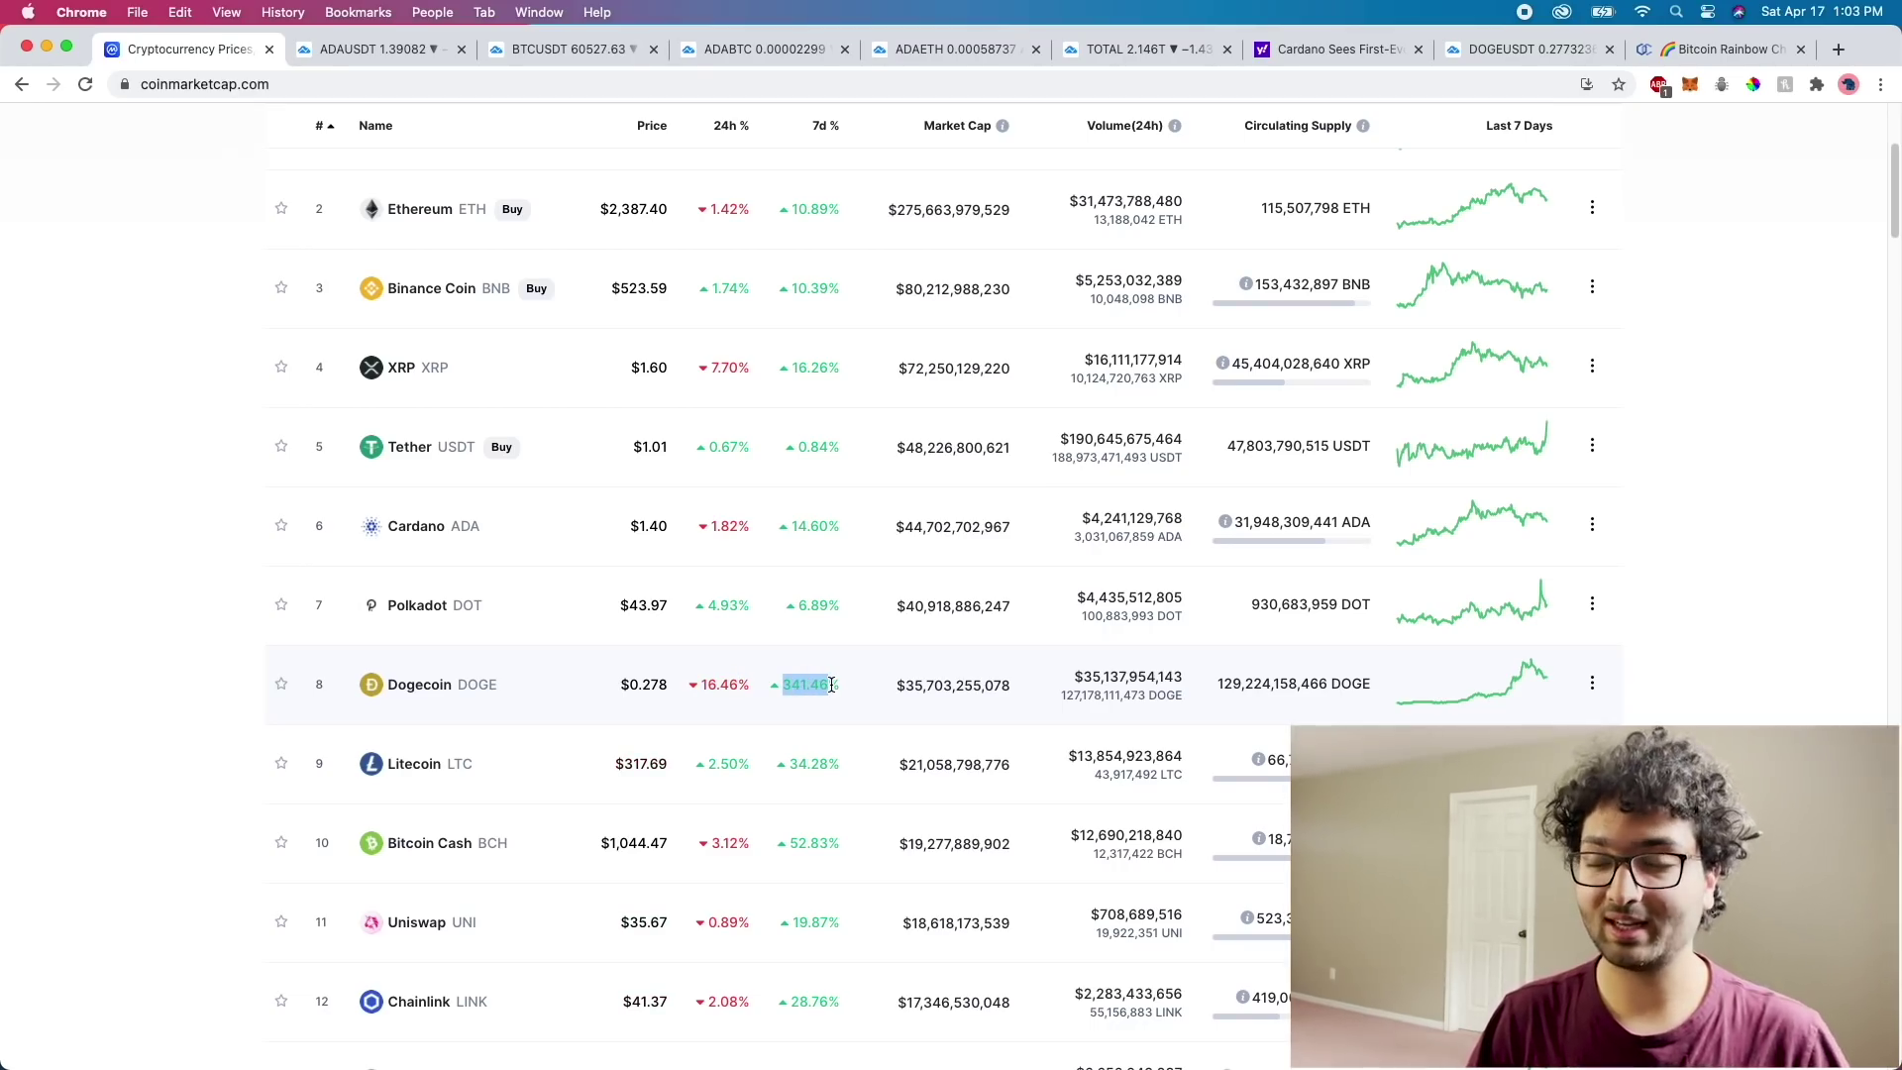
left_click(829, 685)
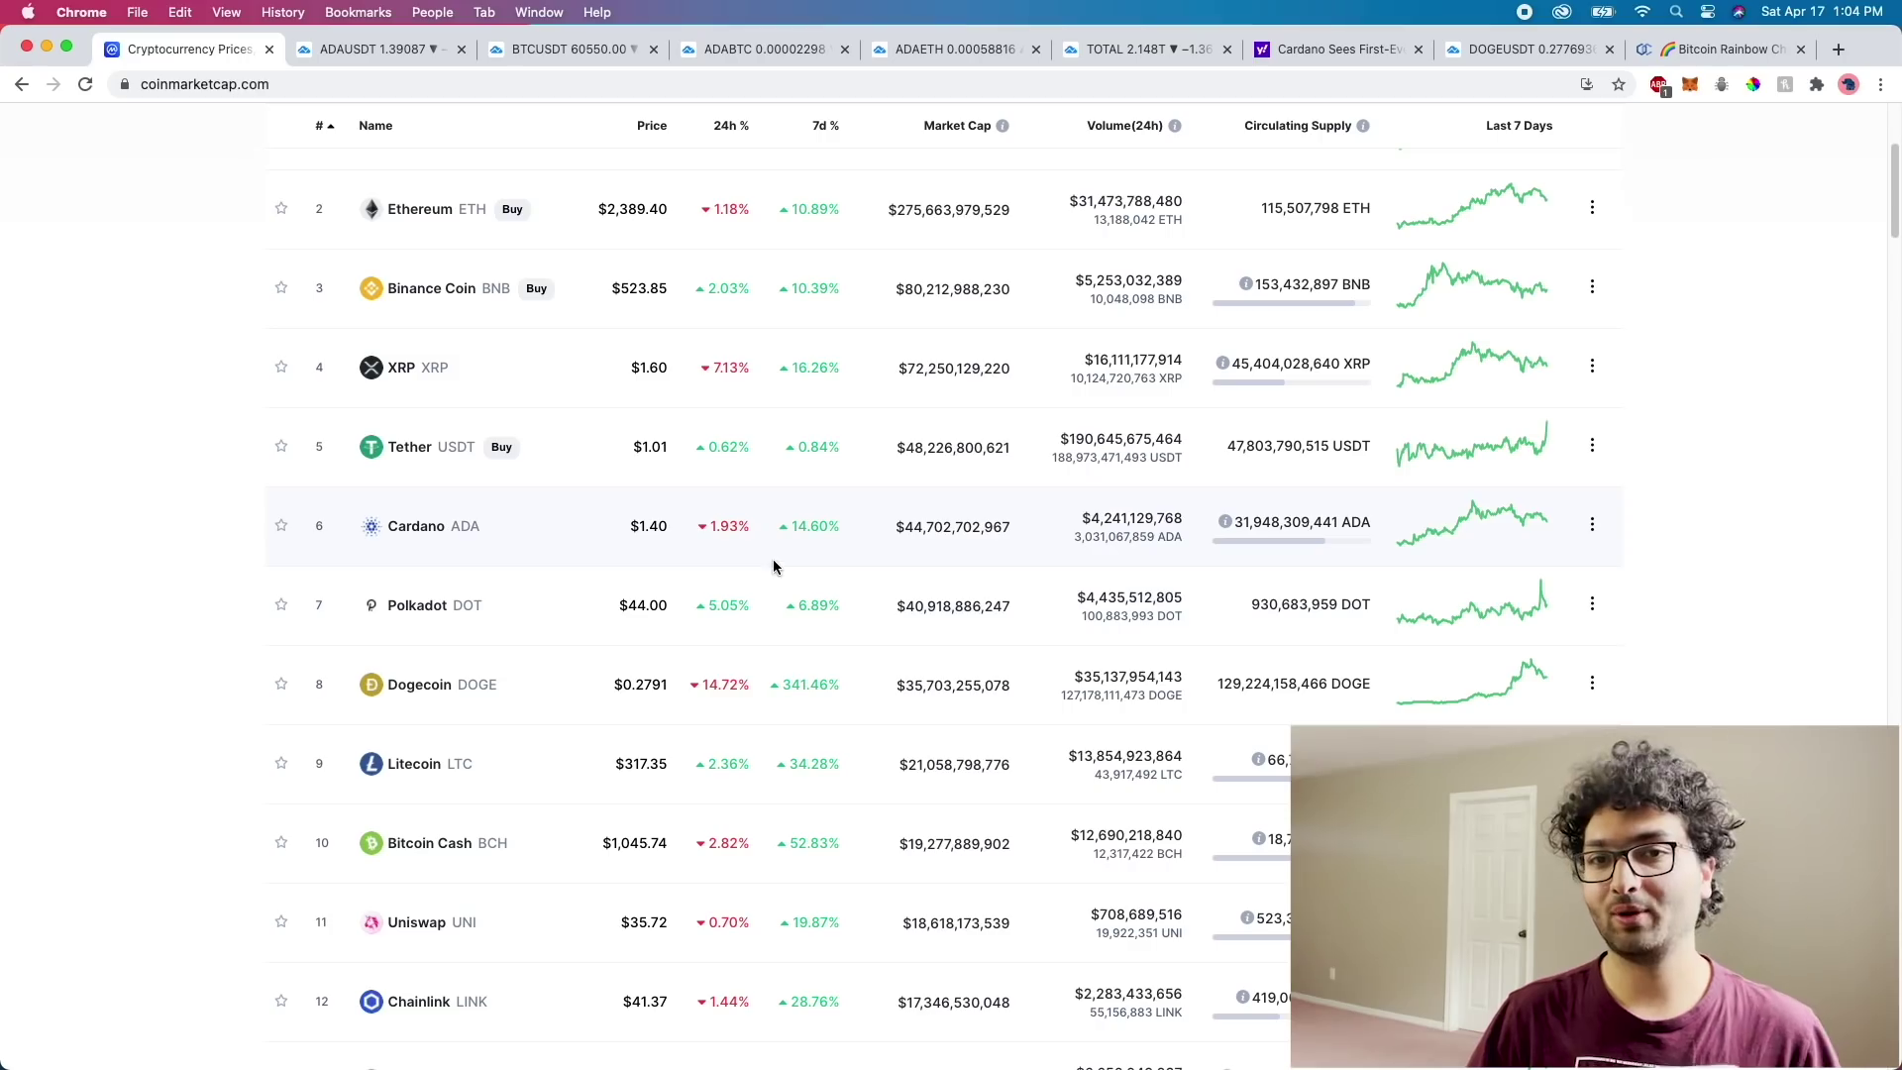
Return to the Bitcoin Rainbow Price Chart and frame the full log-scale plot with bands through 2024.
left_click(1674, 52)
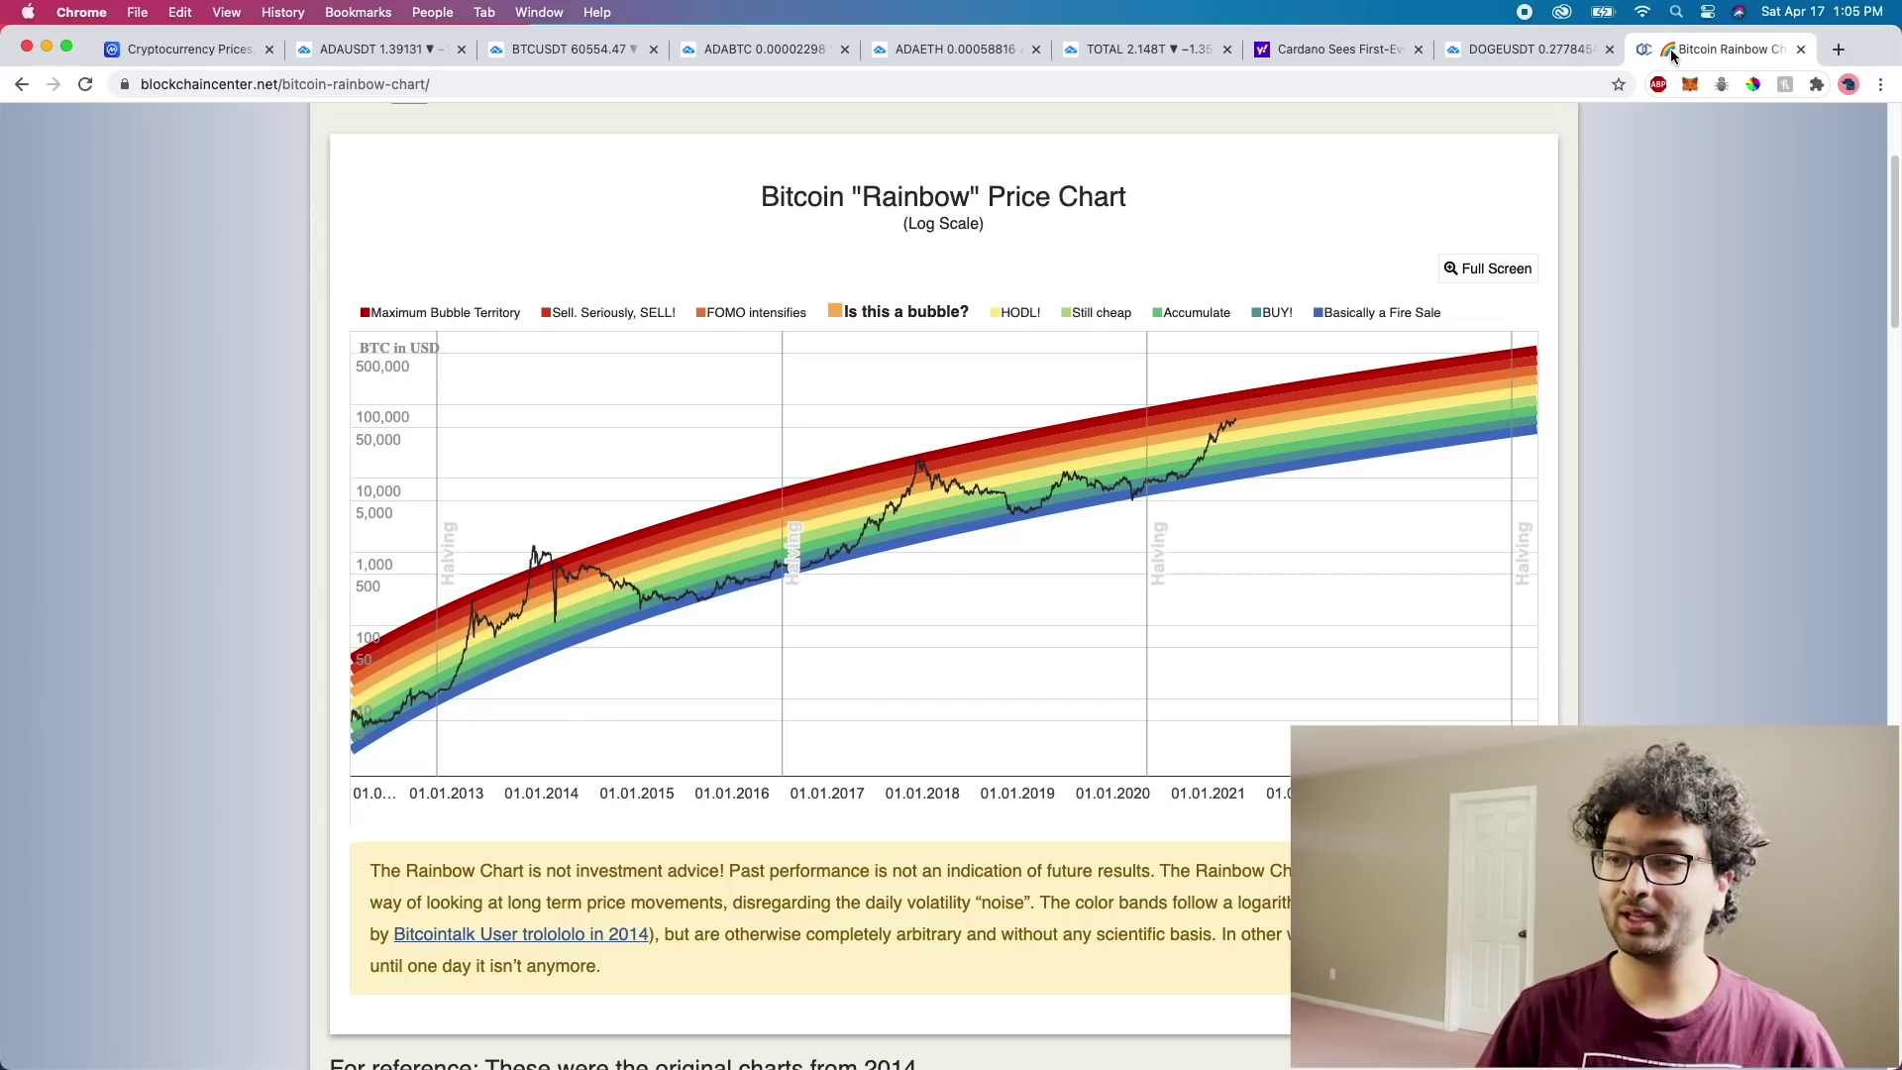
mouse_move(1218, 398)
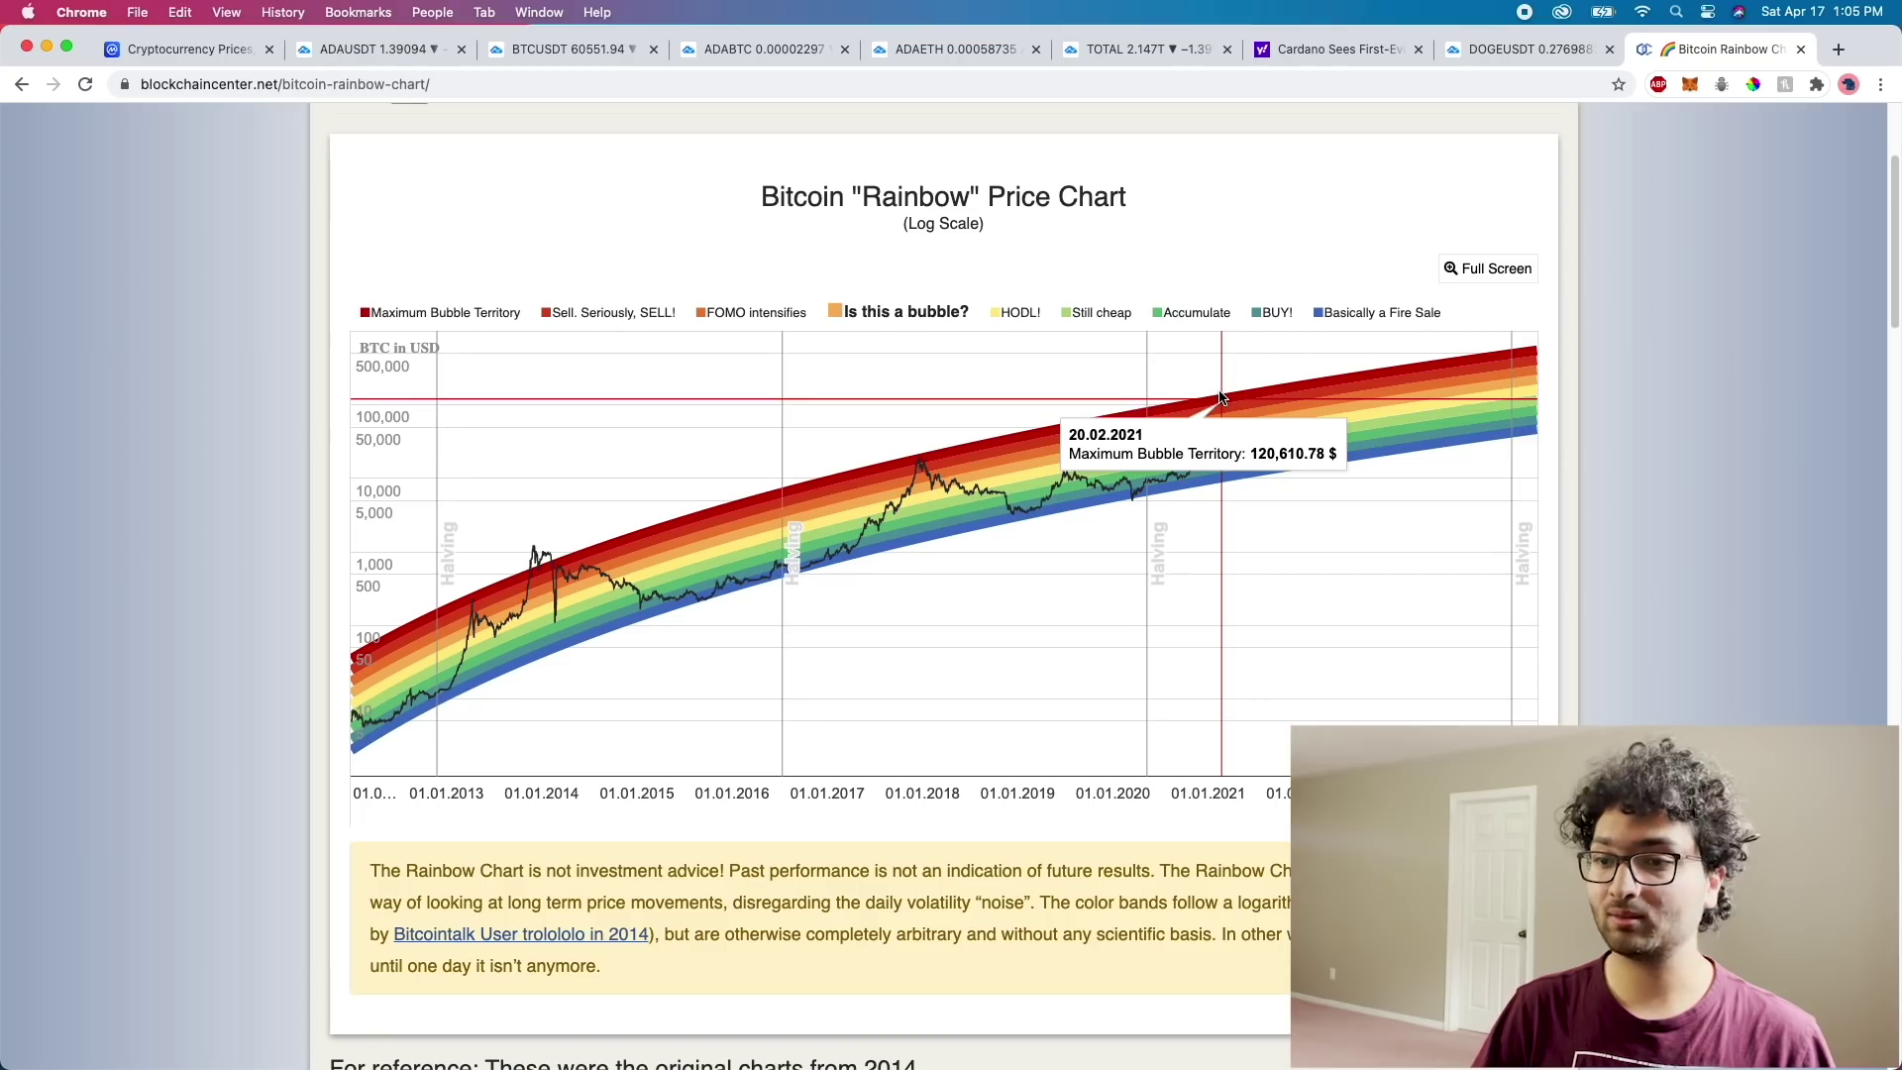
scroll(1673, 408, "down", 3)
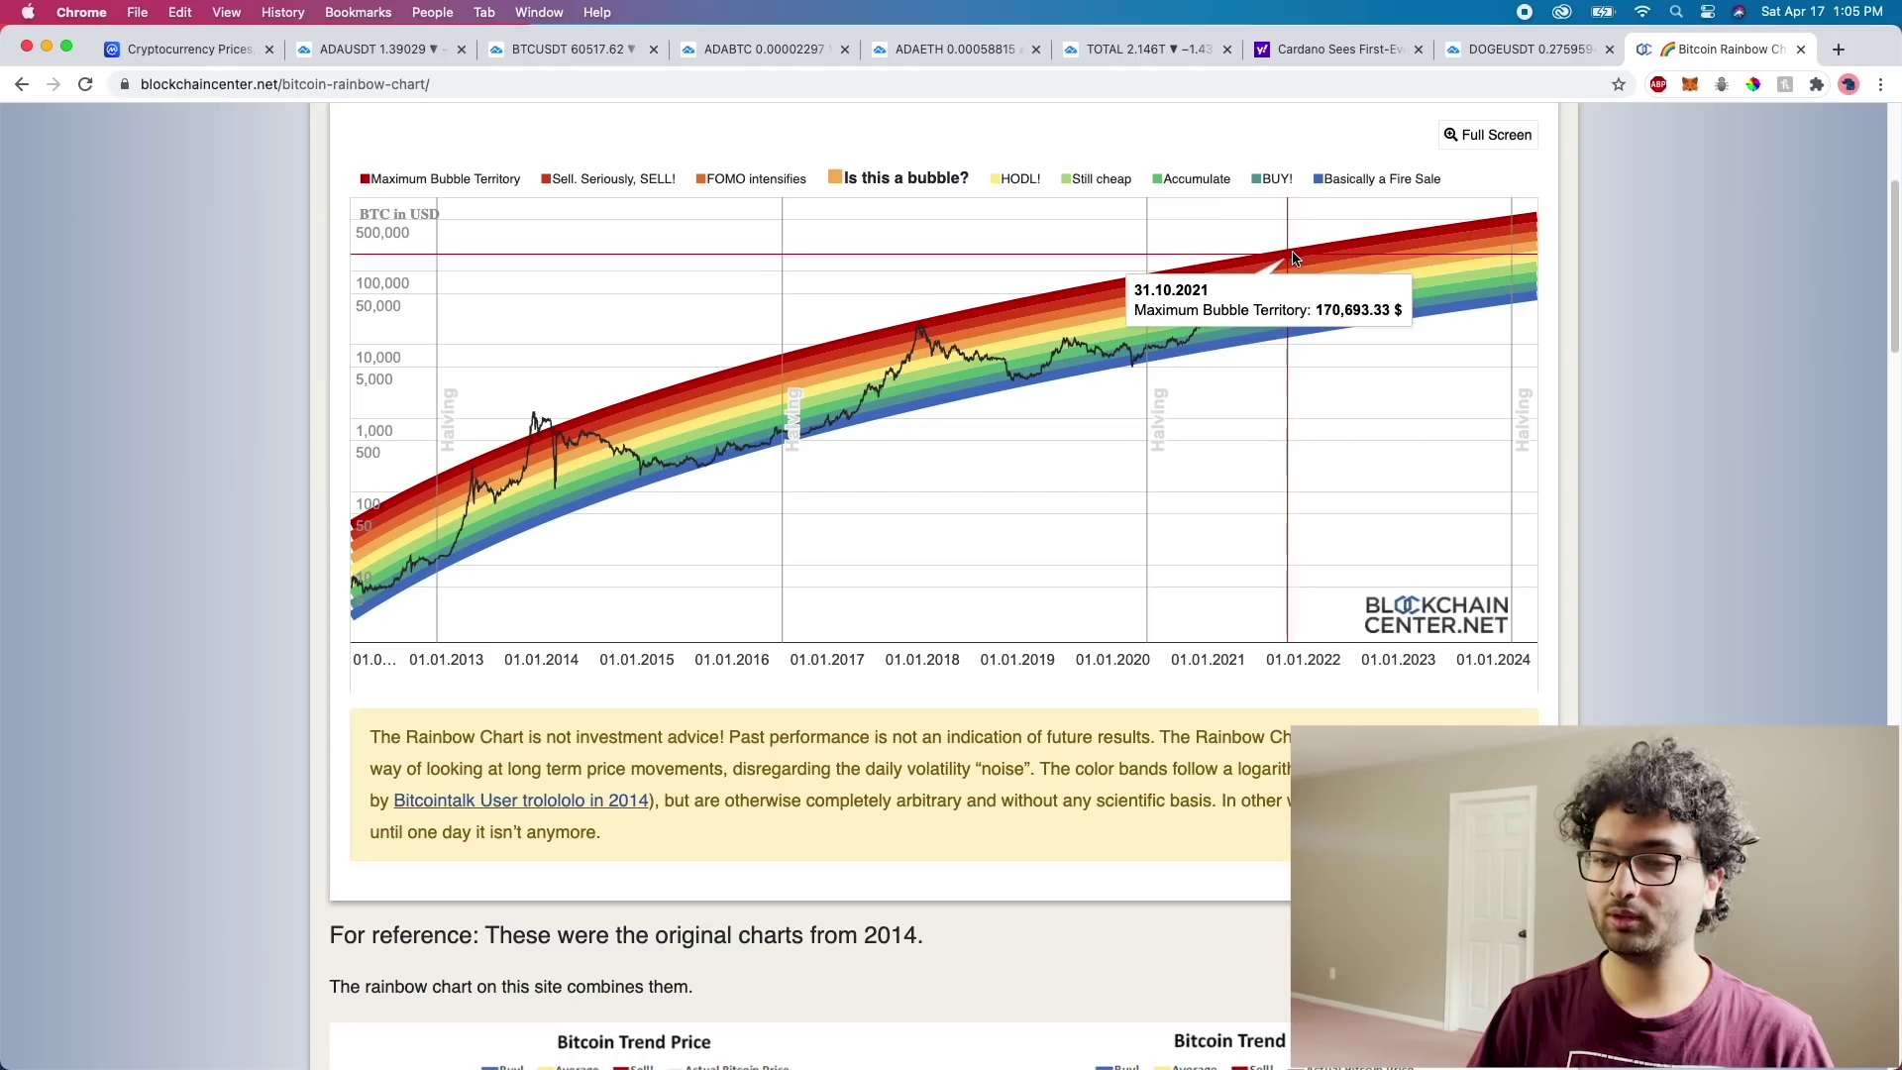
scroll(1641, 285, "up", 1)
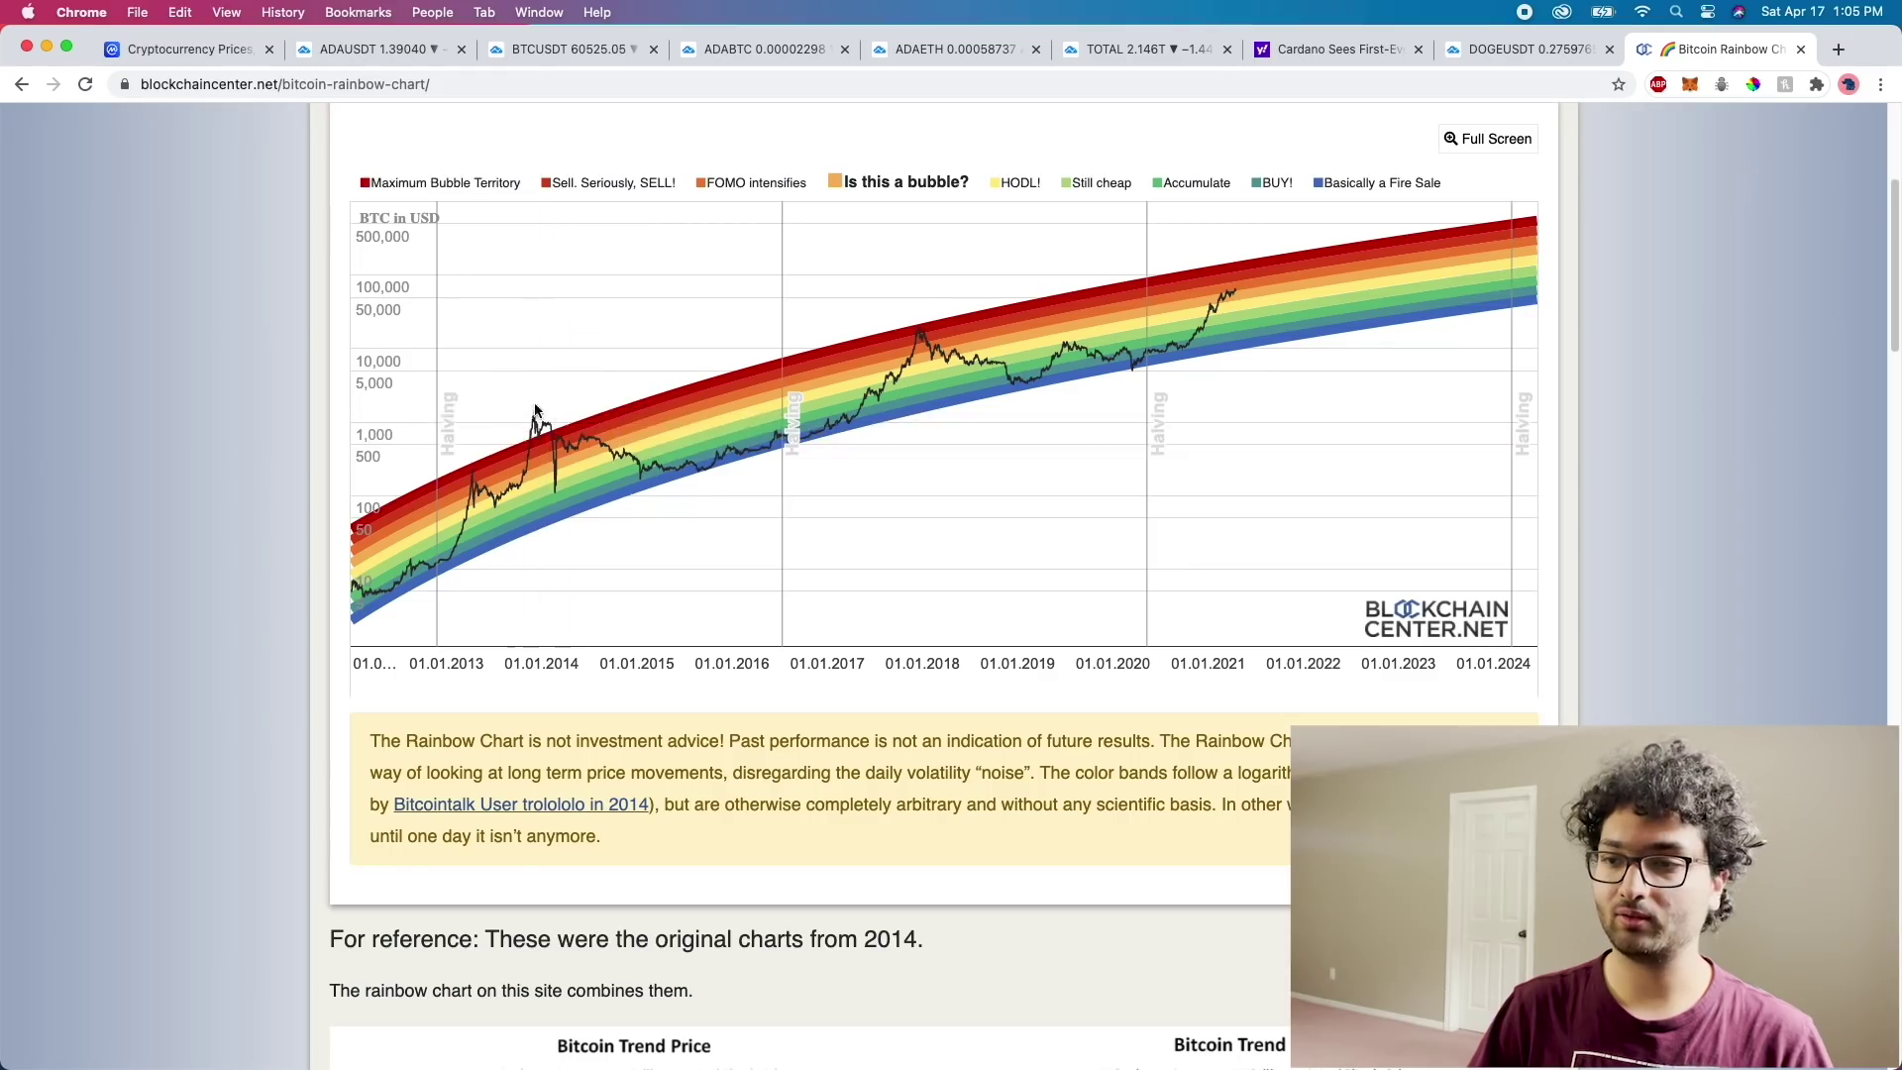
scroll(1687, 455, "up", 1)
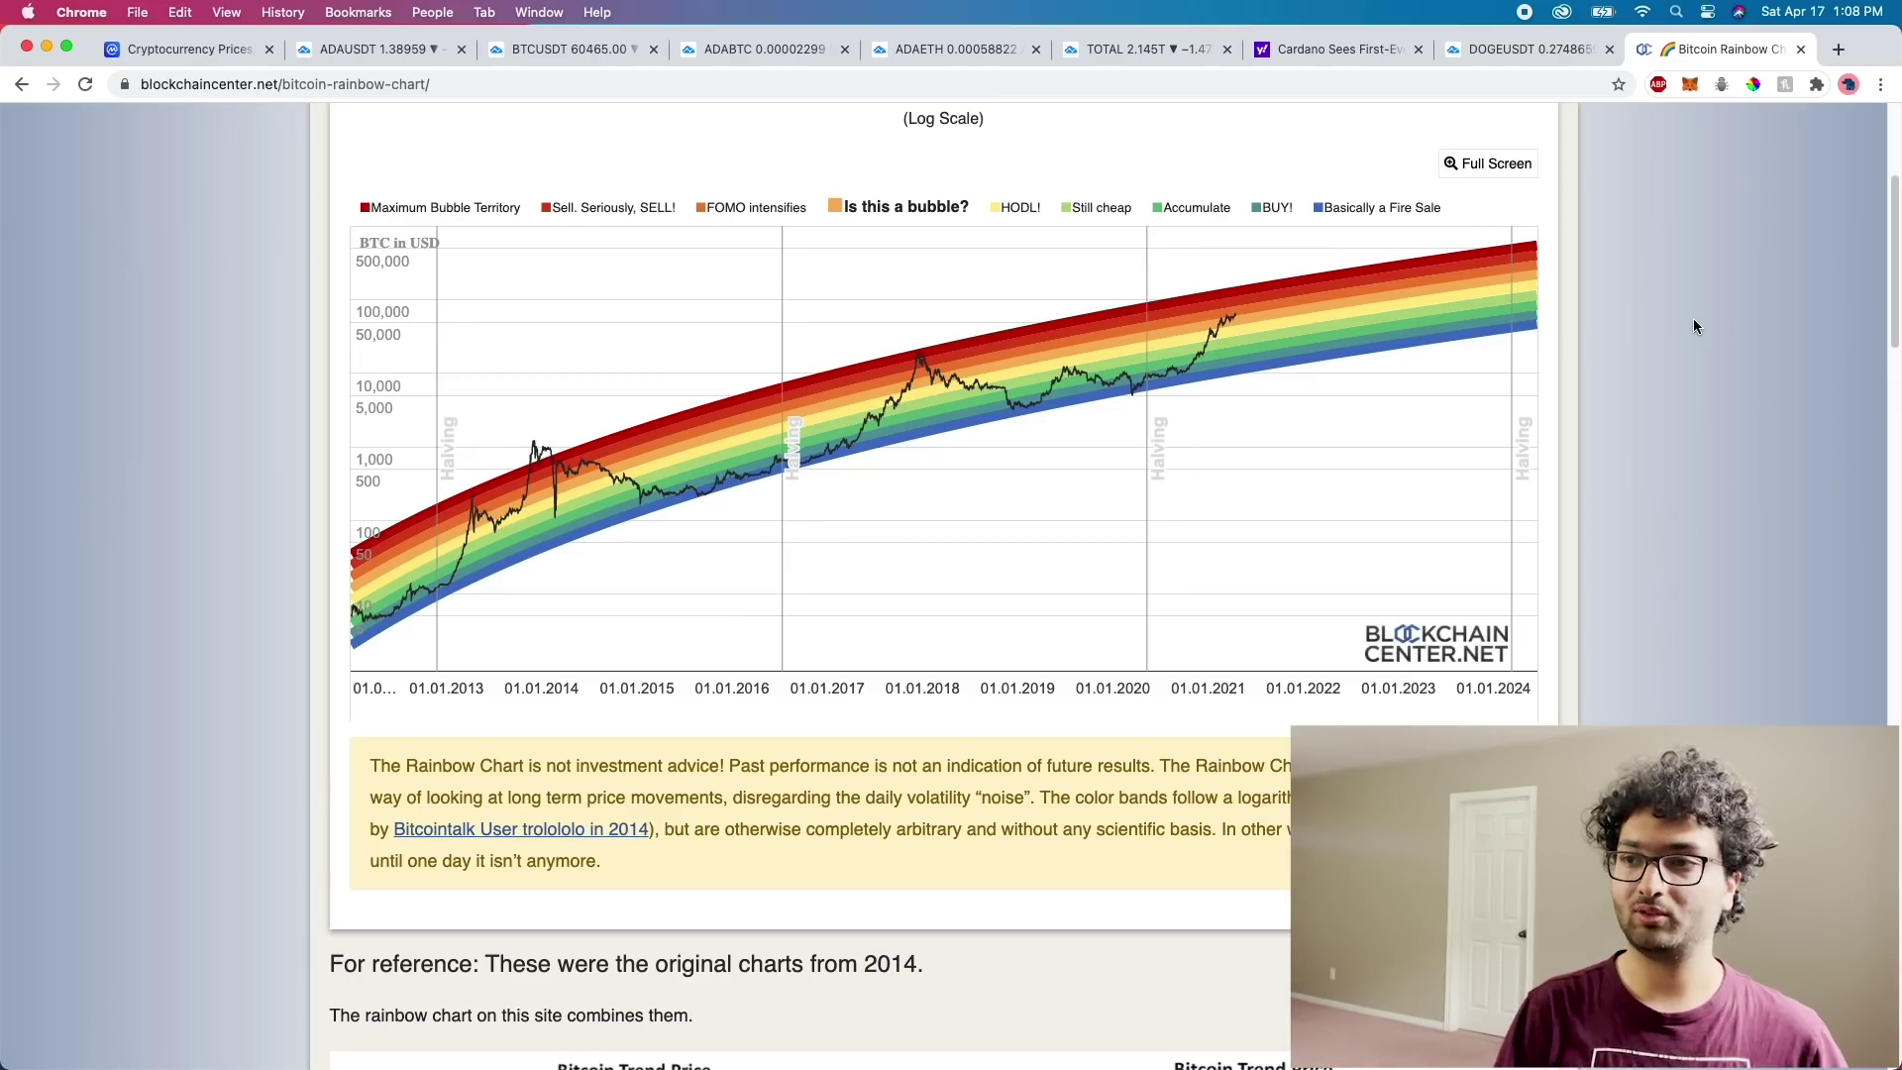
Switch to the Cardano/TetherUS daily chart and pan it to show dates into May.
key("super+2")
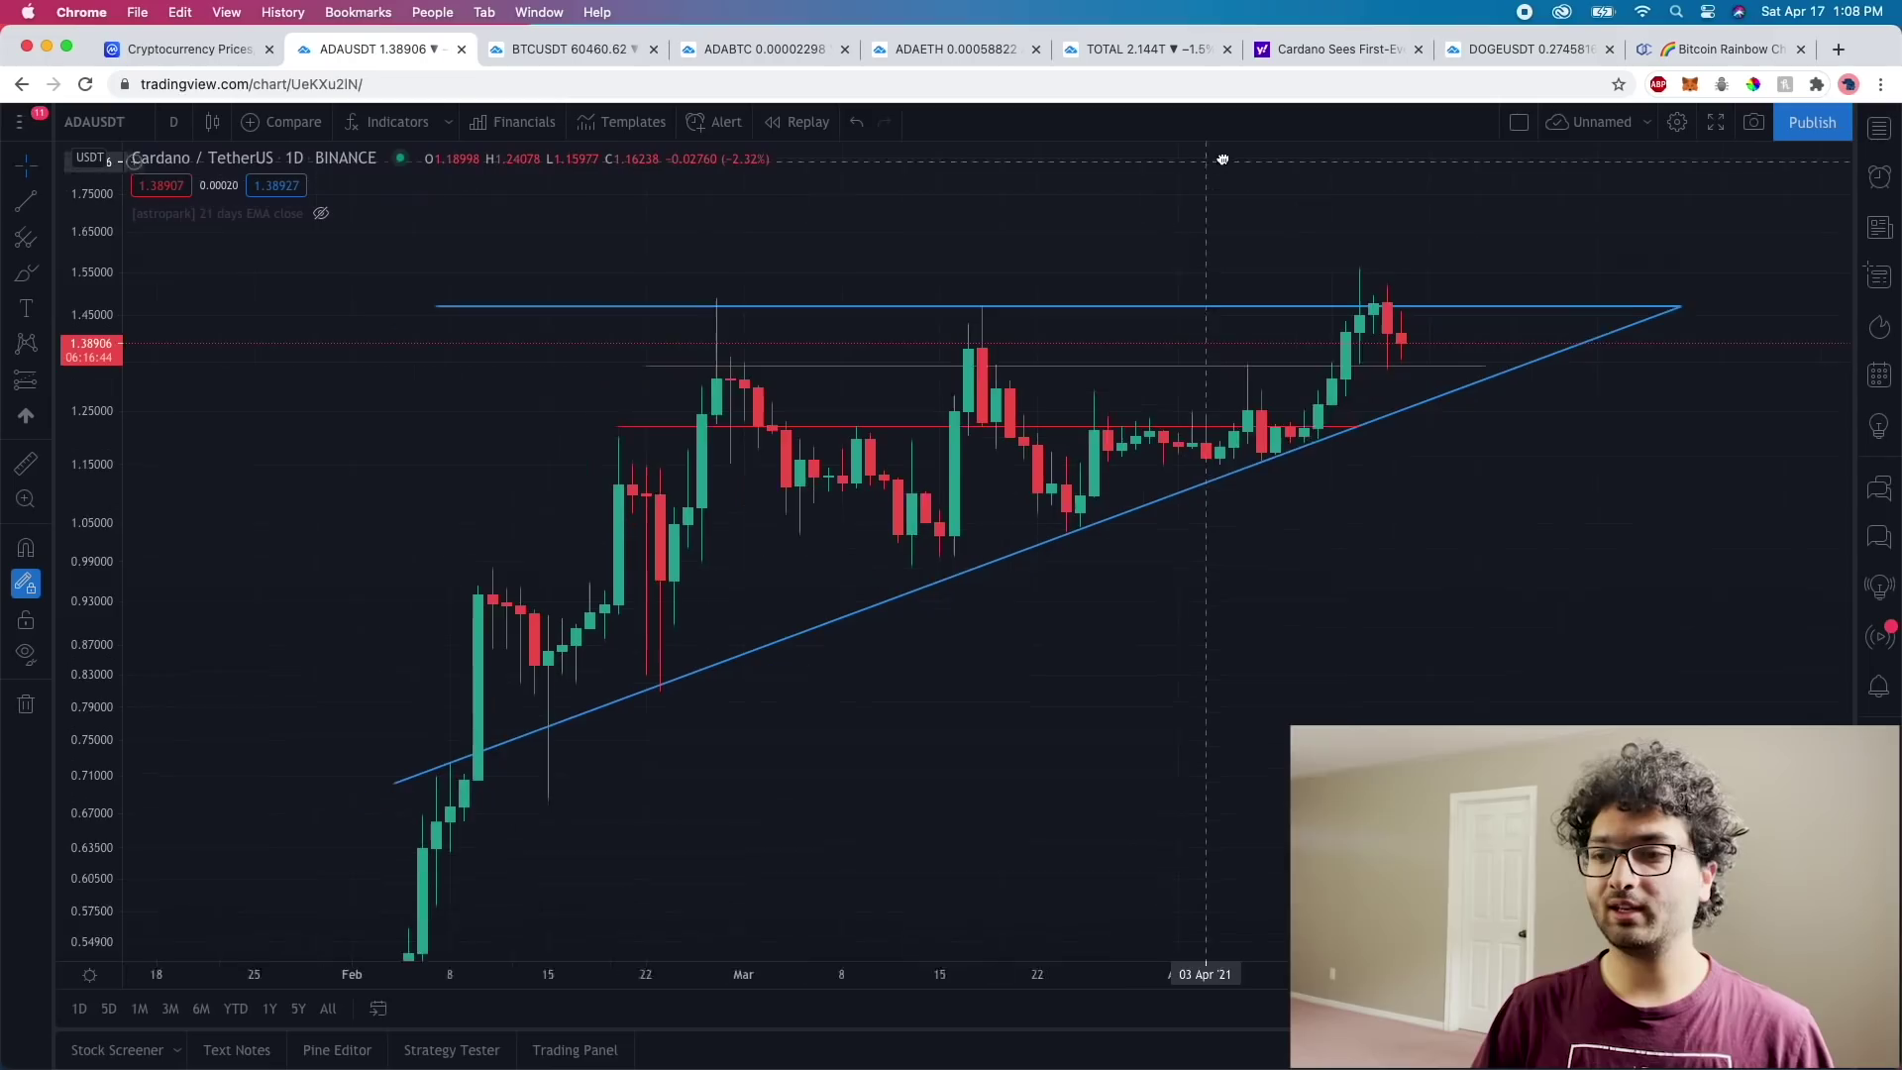
left_click_drag(1276, 510, 1124, 566)
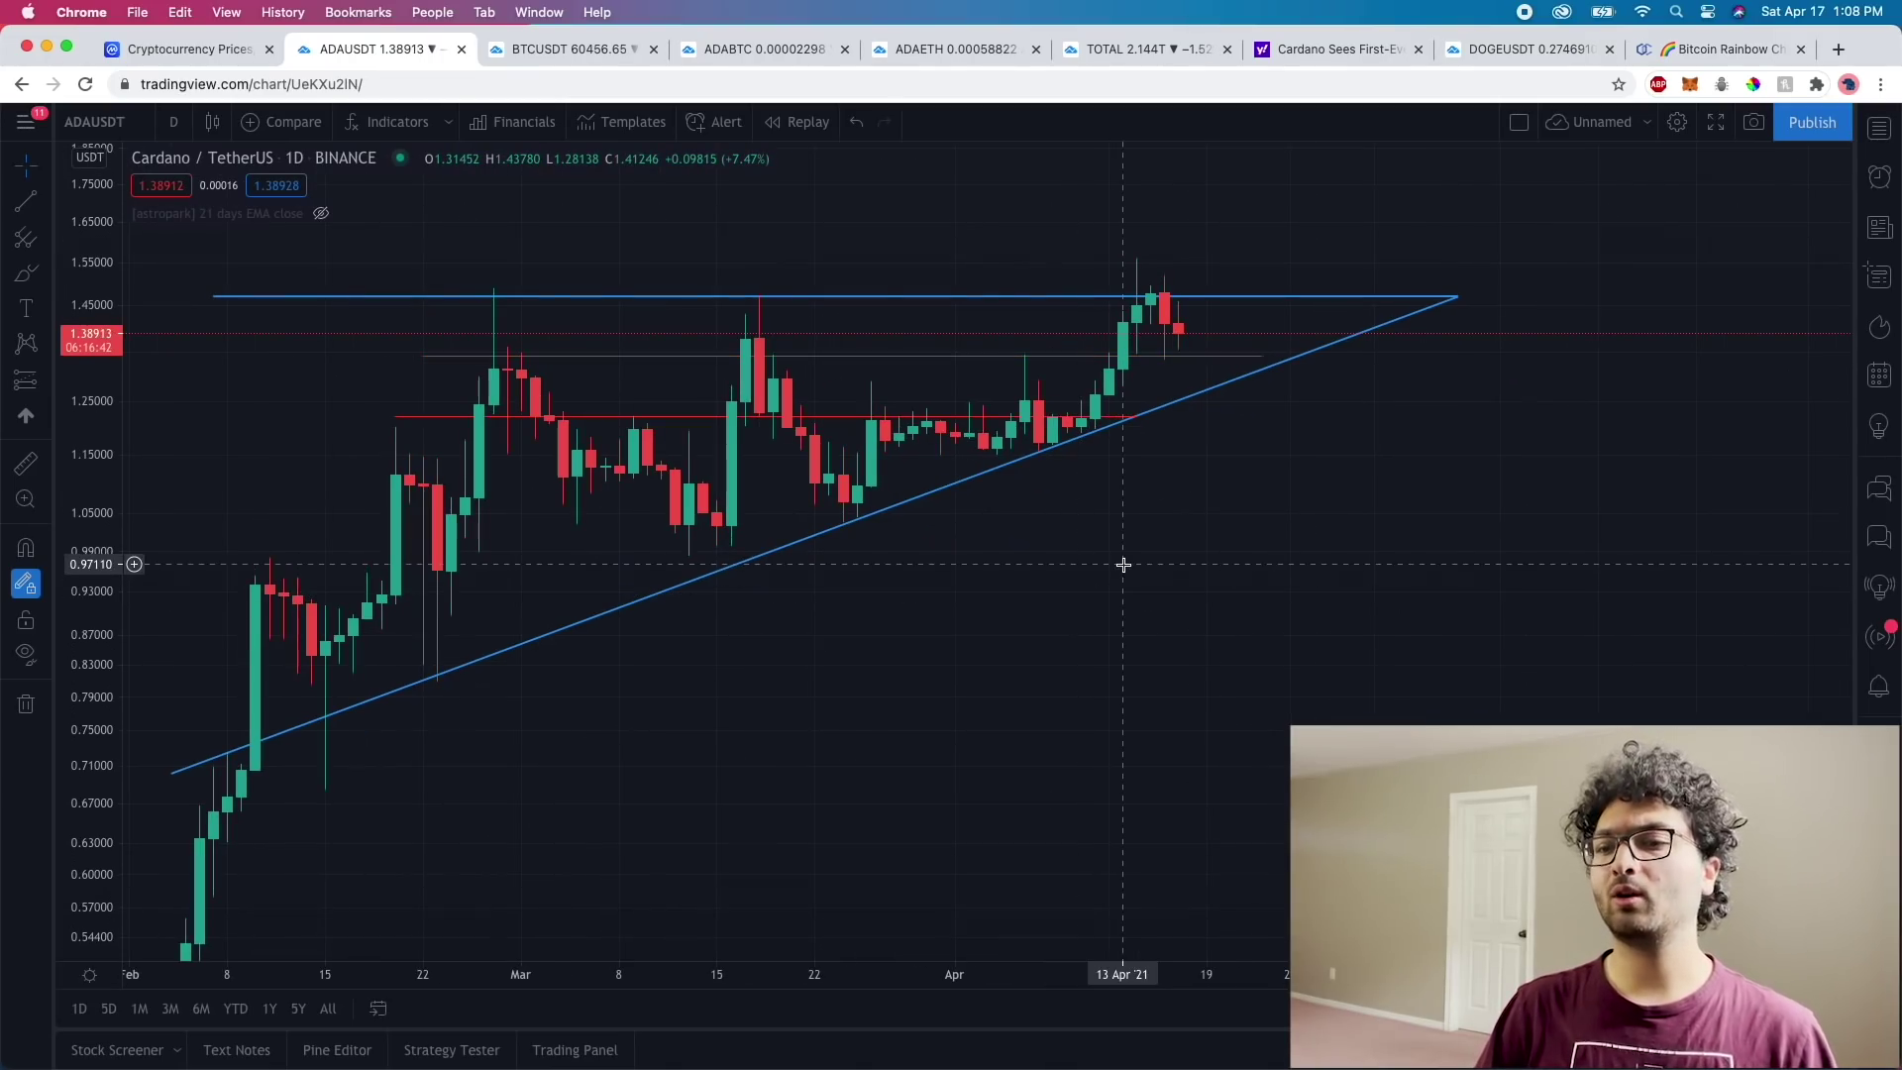
mouse_move(1099, 582)
left_mouse_down()
mouse_move(1006, 587)
mouse_move(1218, 572)
mouse_move(1235, 608)
left_mouse_up()
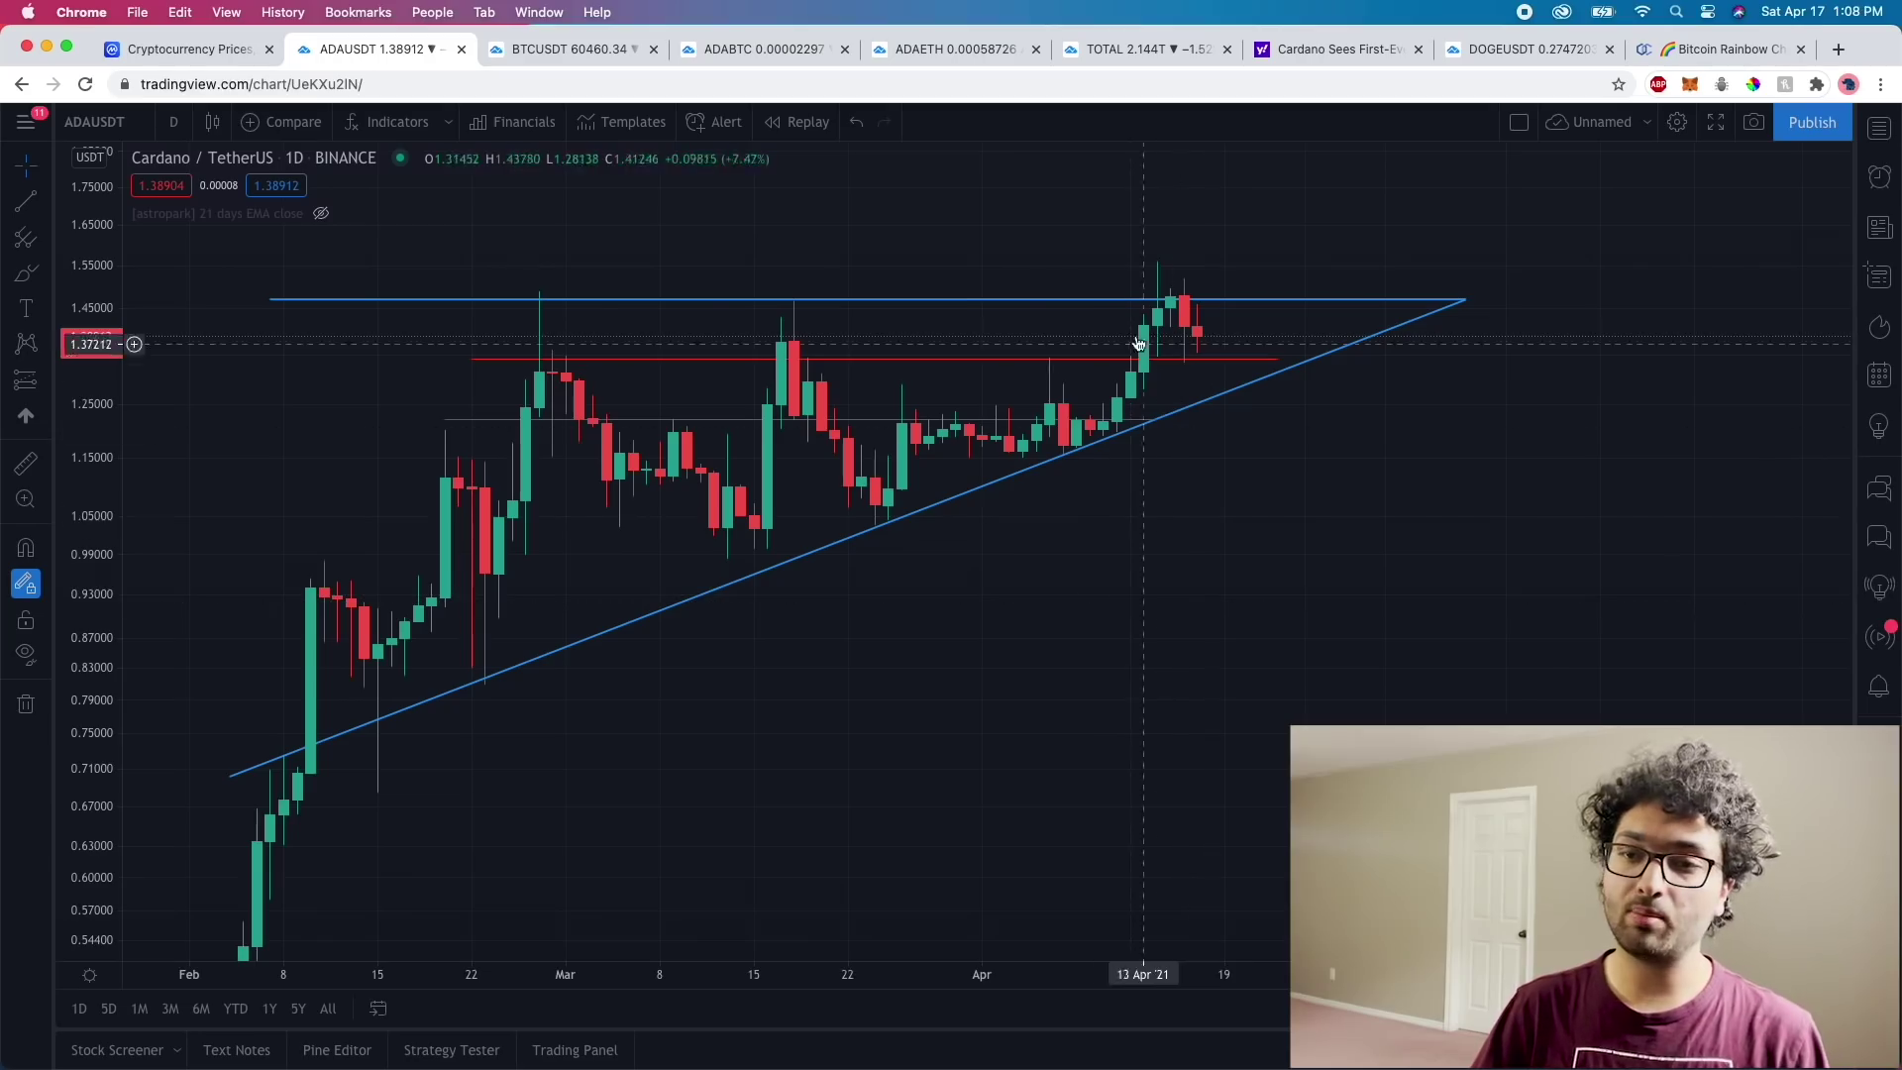
left_click_drag(764, 234, 917, 234)
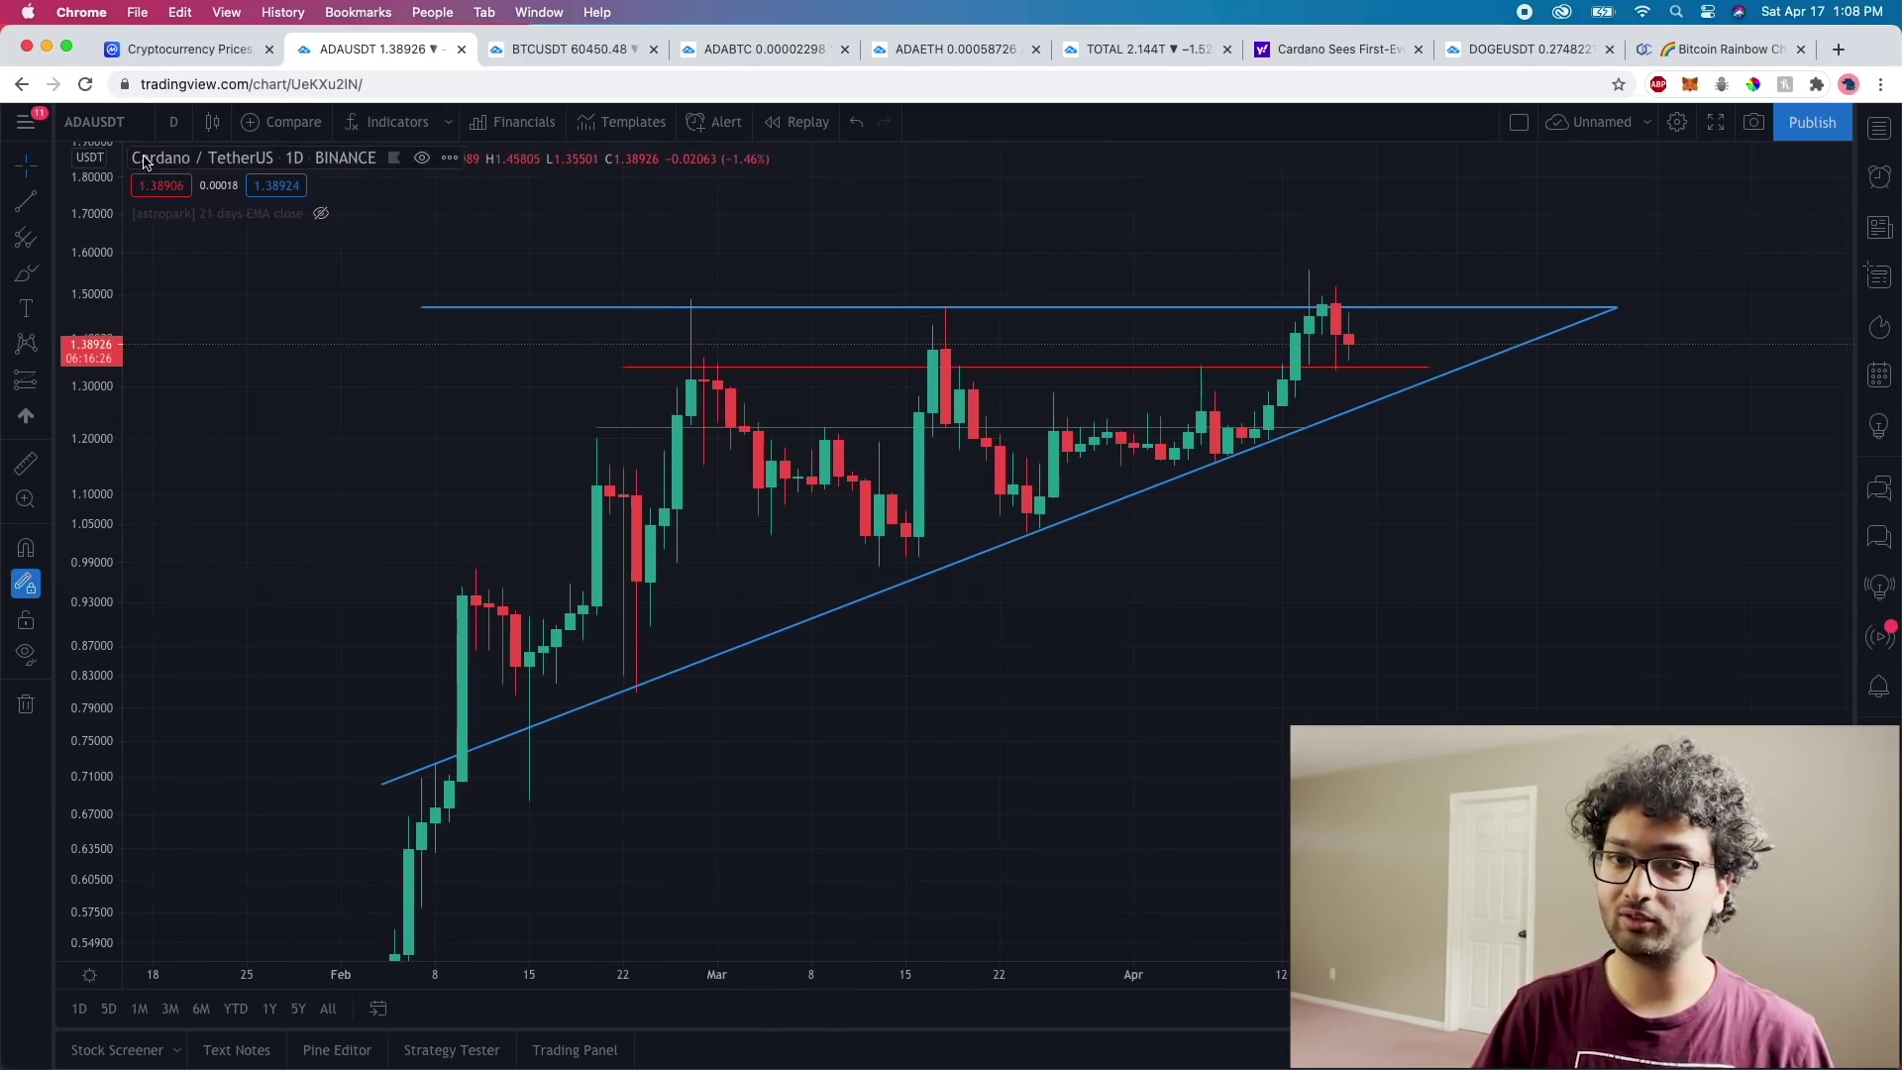
left_click(174, 121)
left_click(923, 225)
scroll(892, 243, "right", 5)
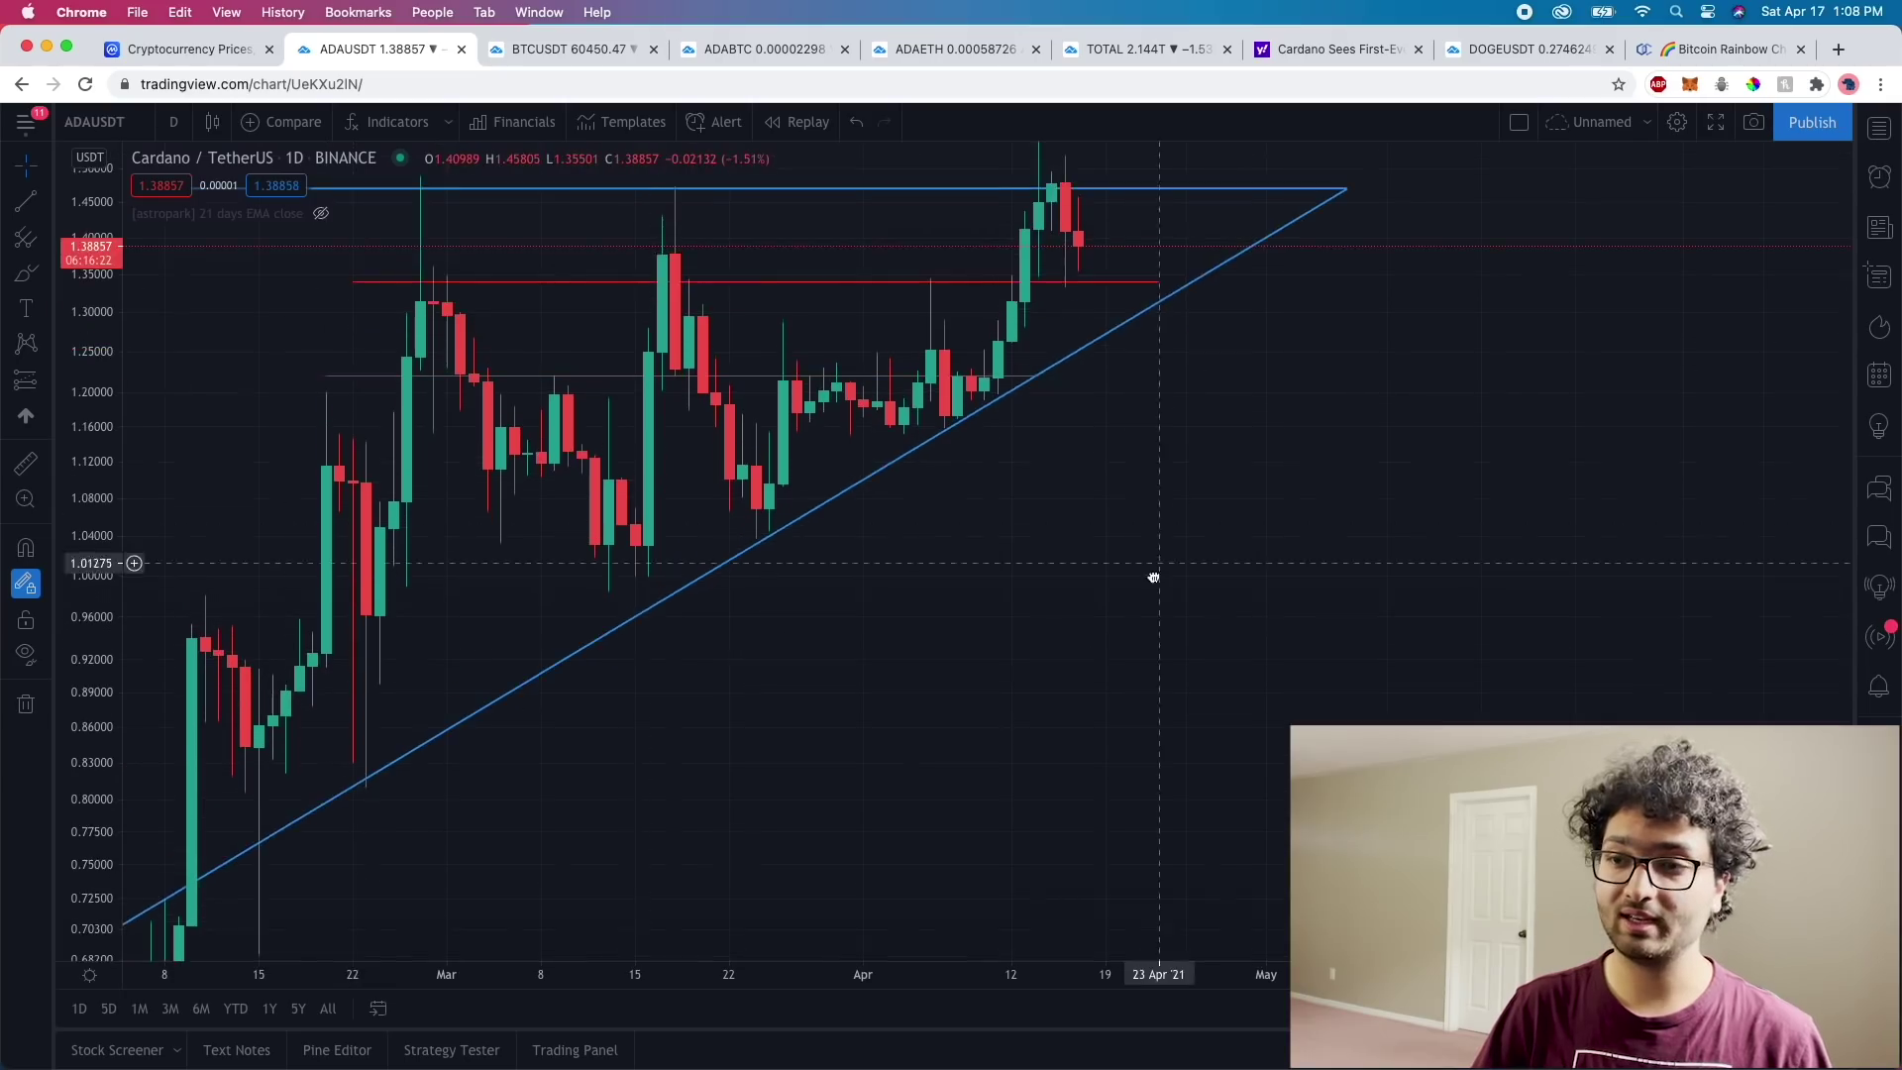
scroll(1150, 573, "left", 2)
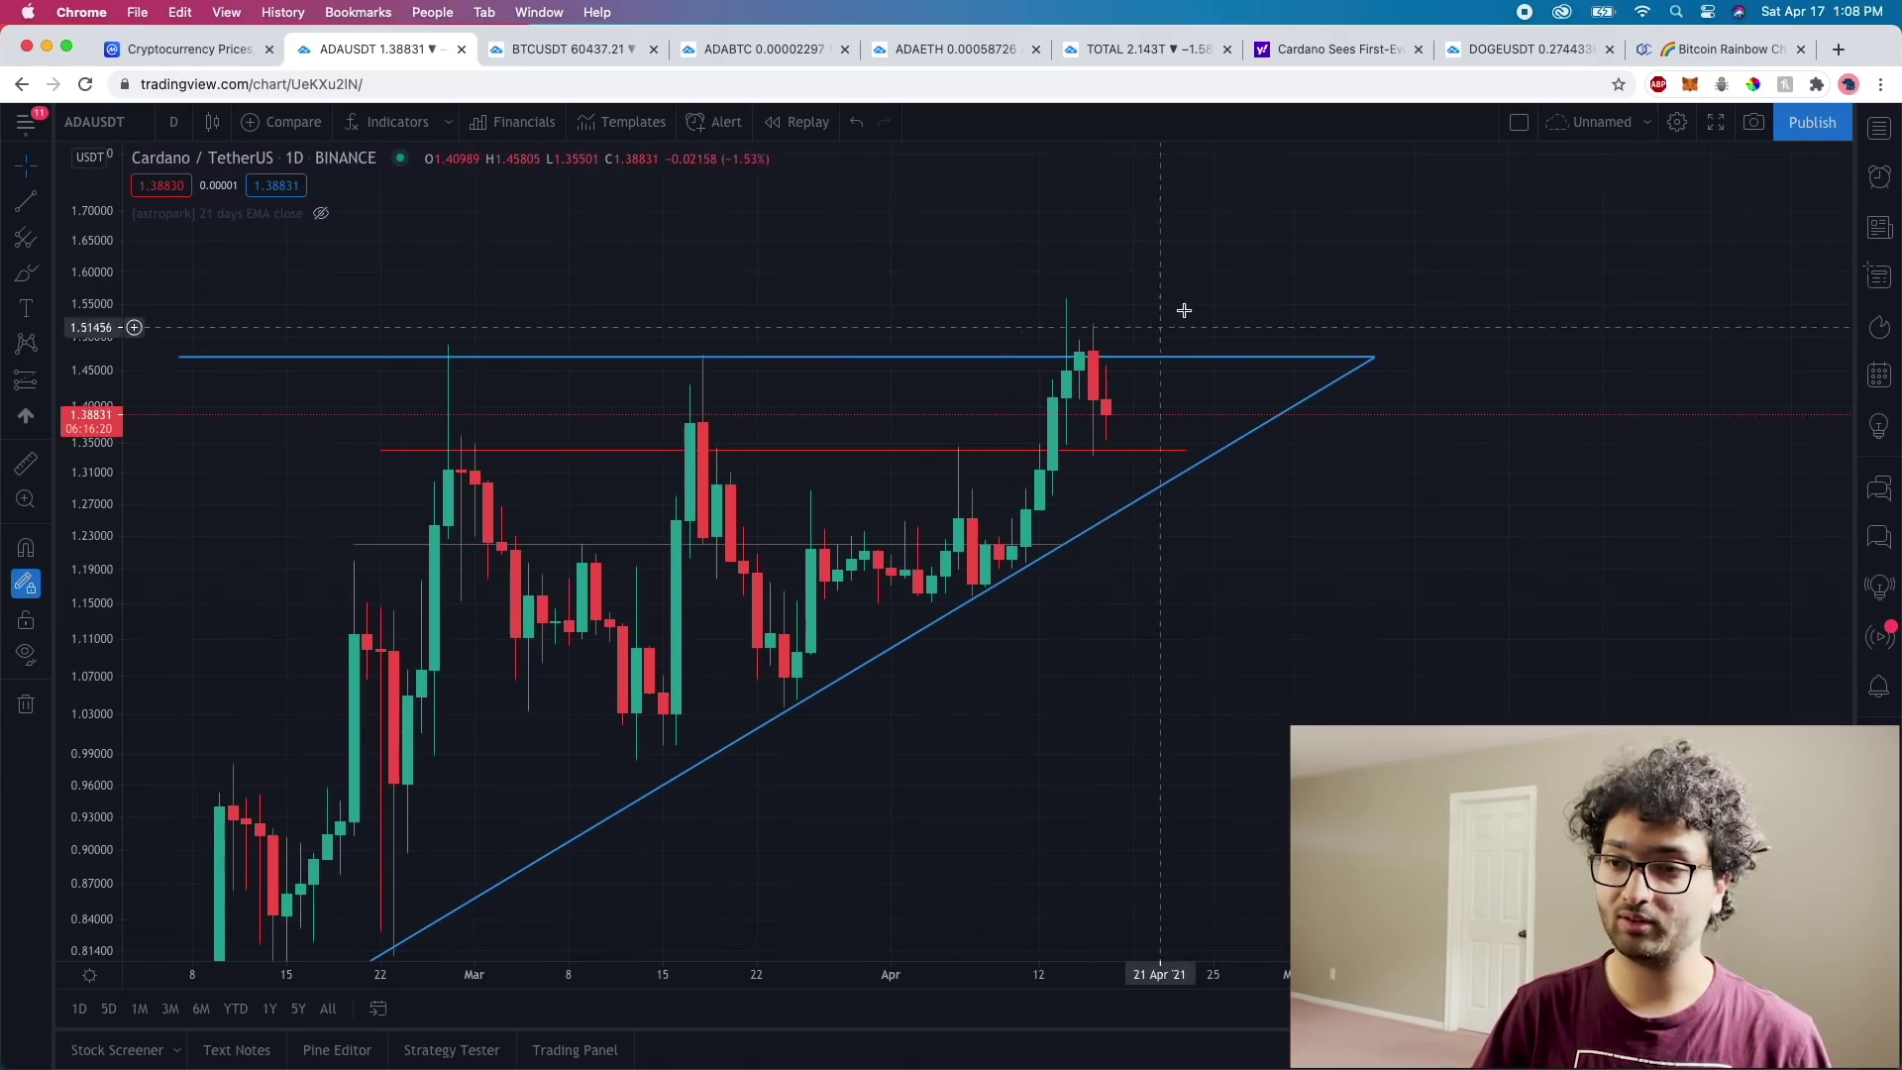
scroll(1544, 373, "right", 1)
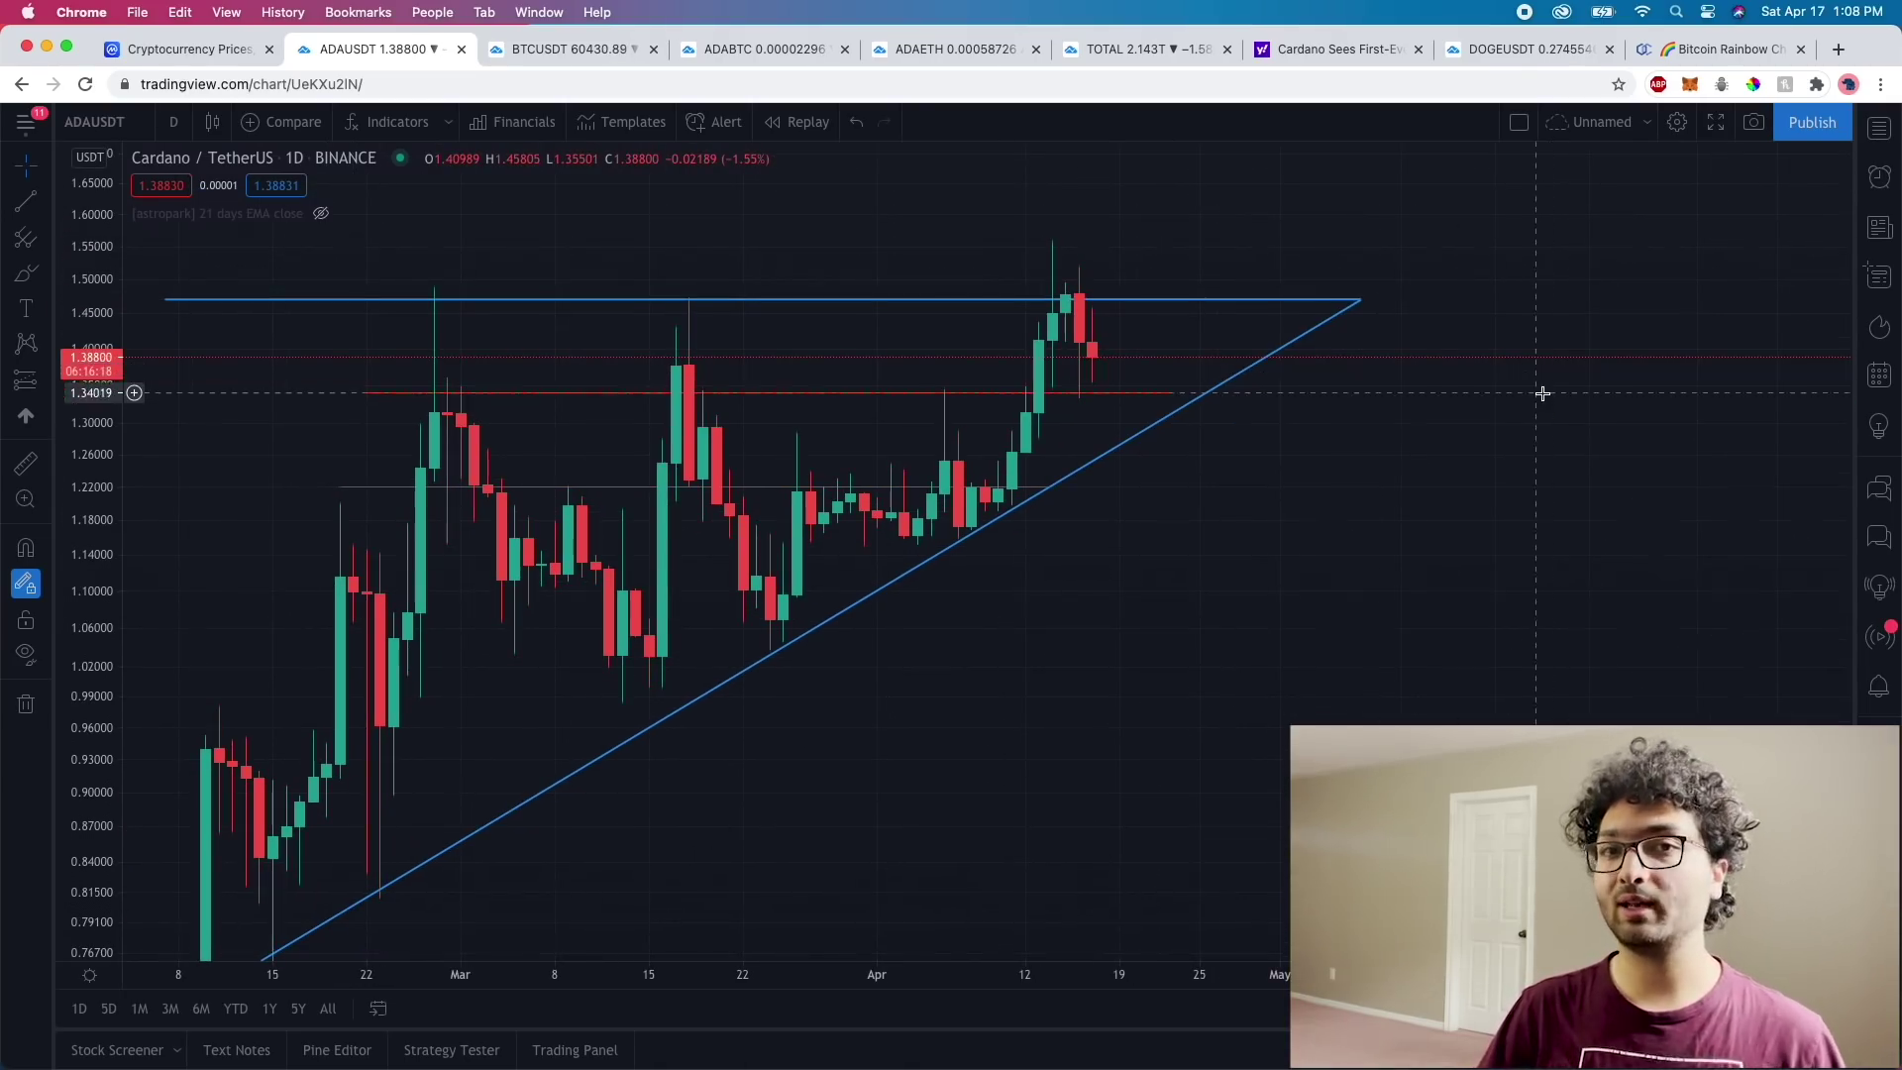
scroll(1491, 467, "left", 3)
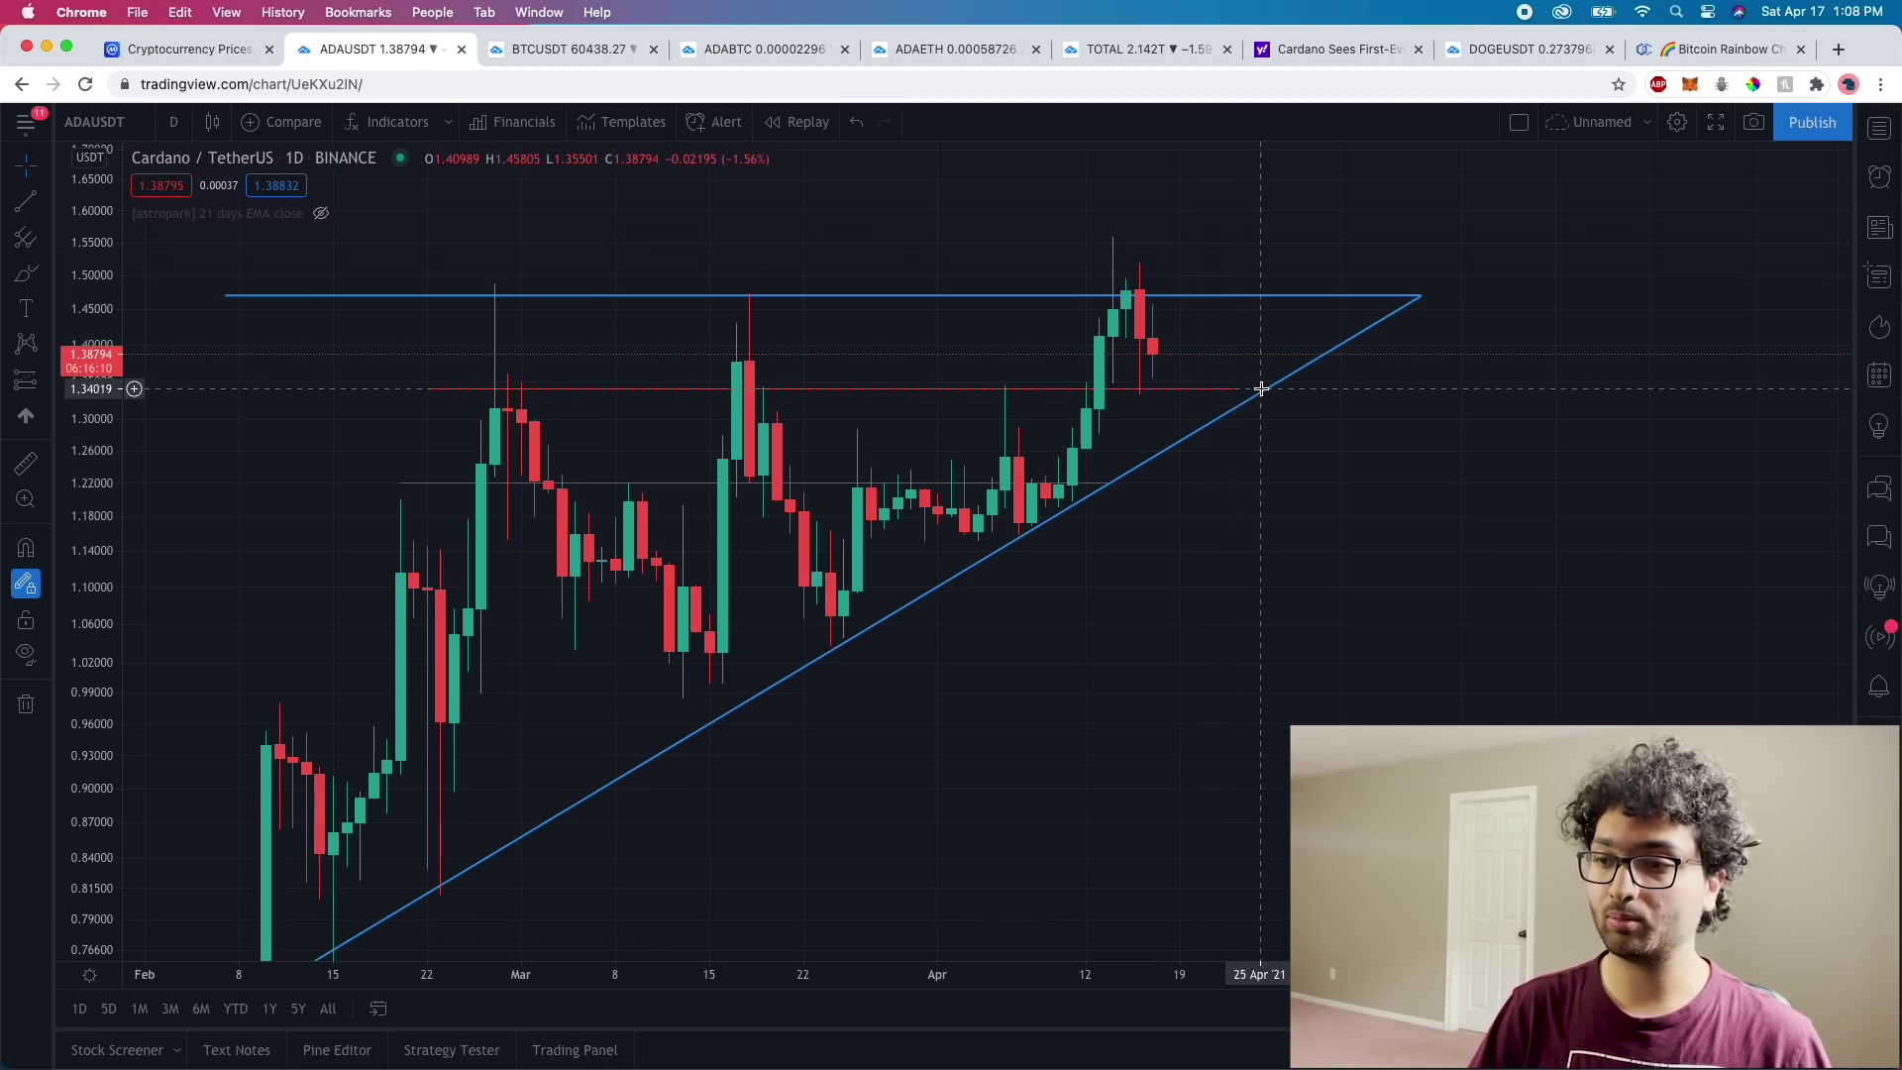
Compress the price scale and leave empty space right of the candles for future dates.
left_click_drag(1508, 438, 1584, 480)
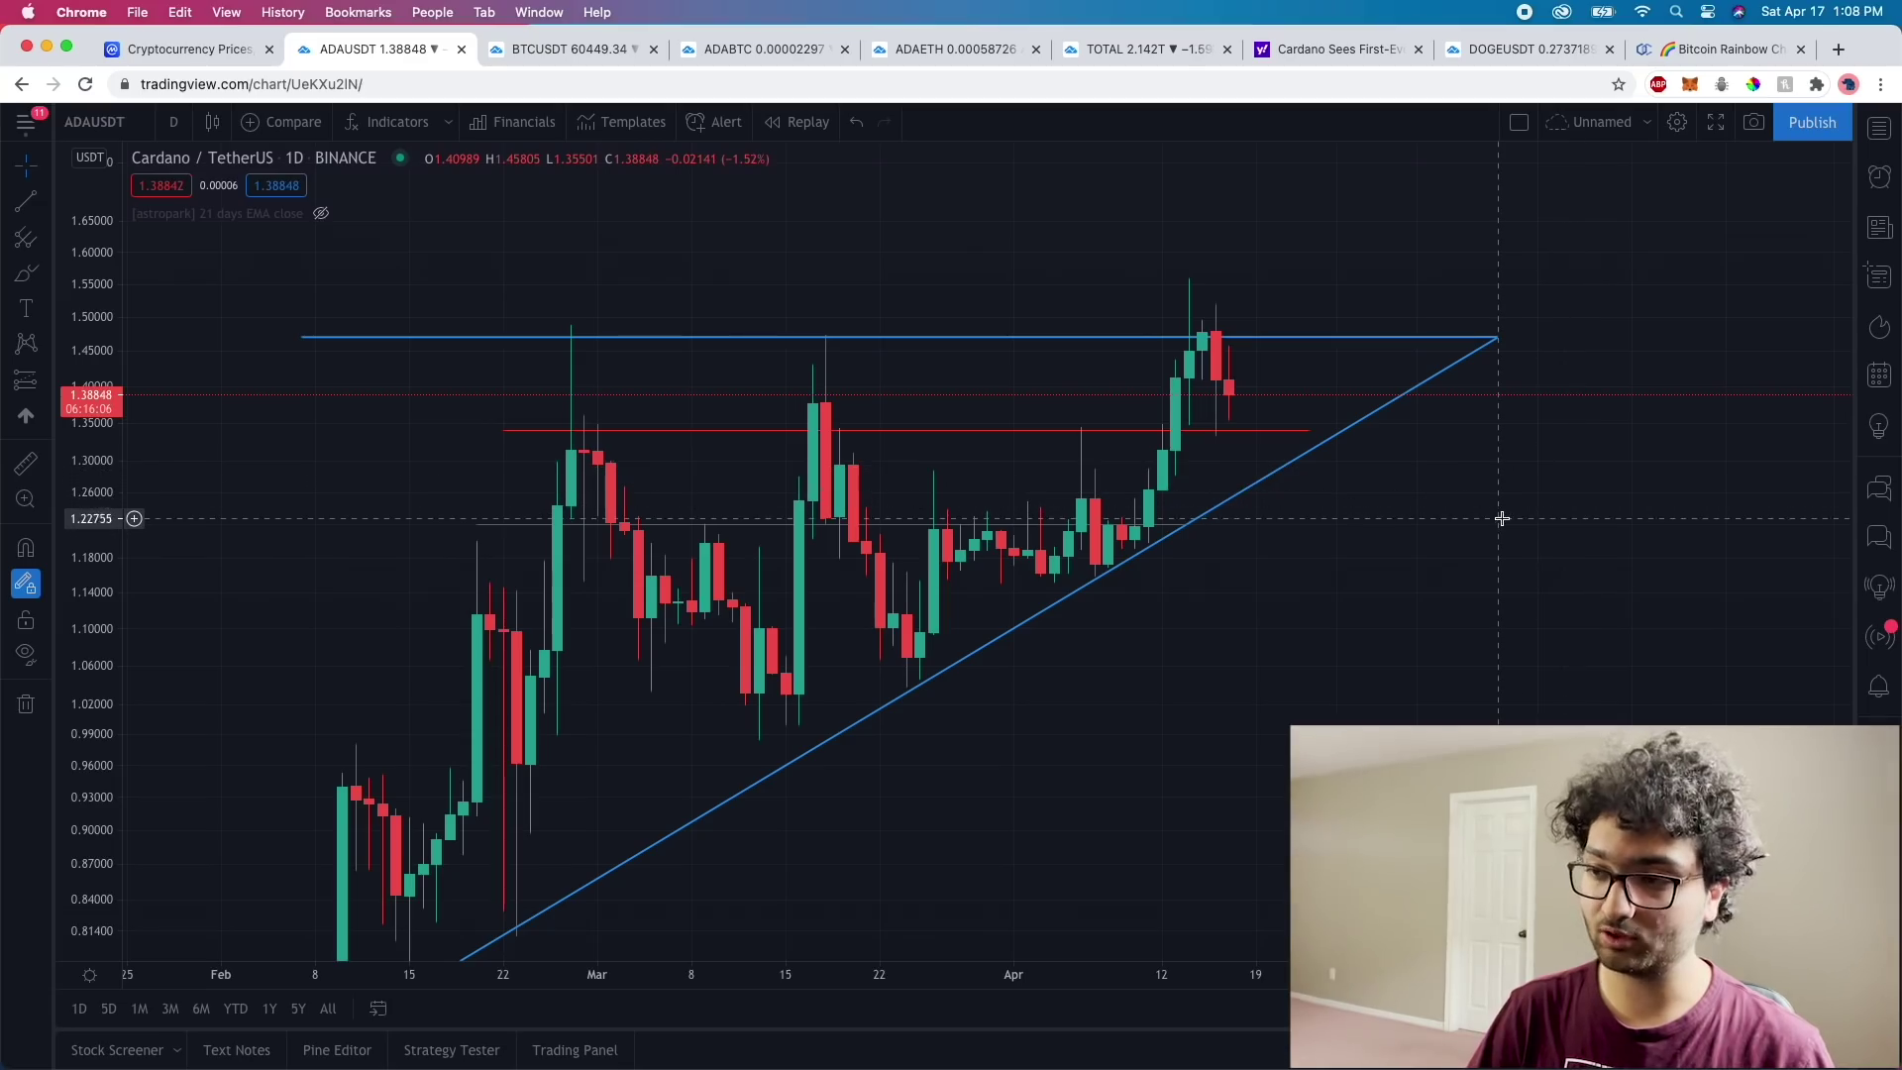
key("alt+r")
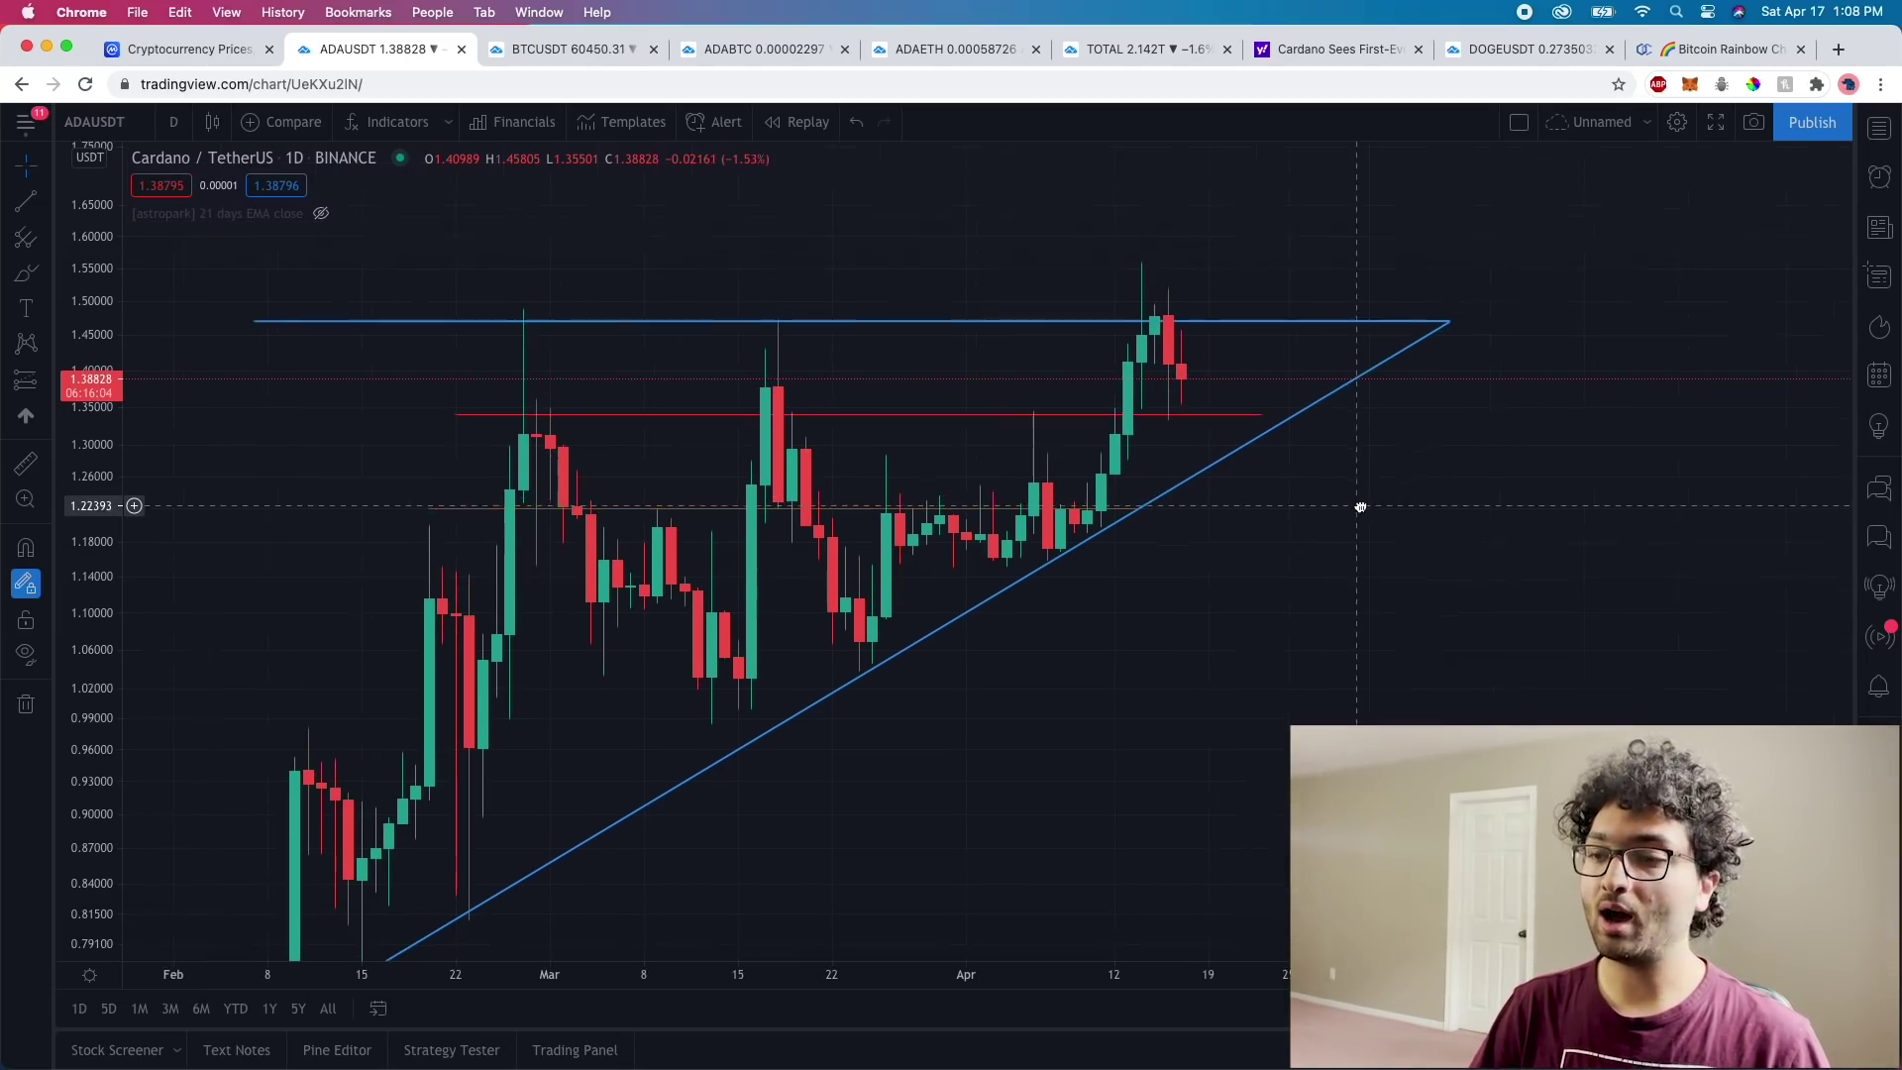
left_click_drag(350, 675, 366, 540)
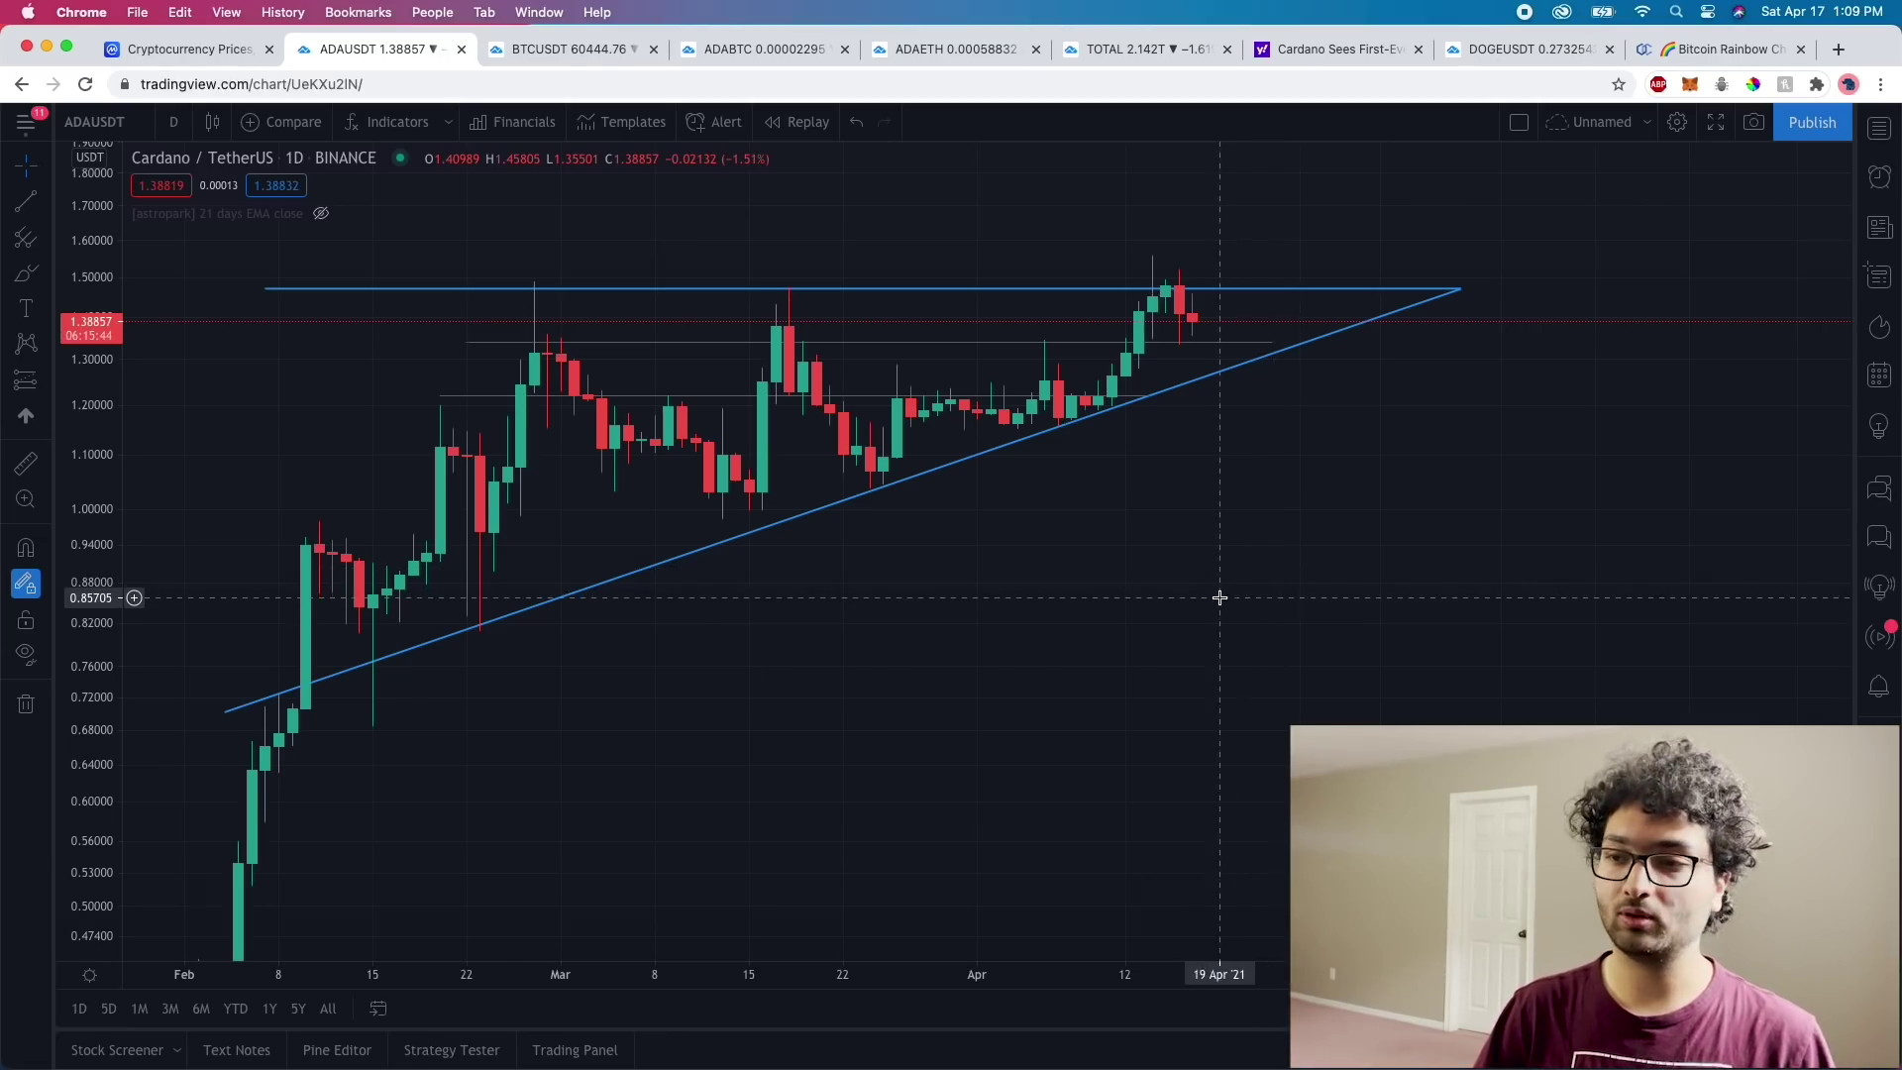
mouse_move(1265, 568)
left_mouse_down()
mouse_move(125, 343)
mouse_move(68, 597)
left_mouse_up()
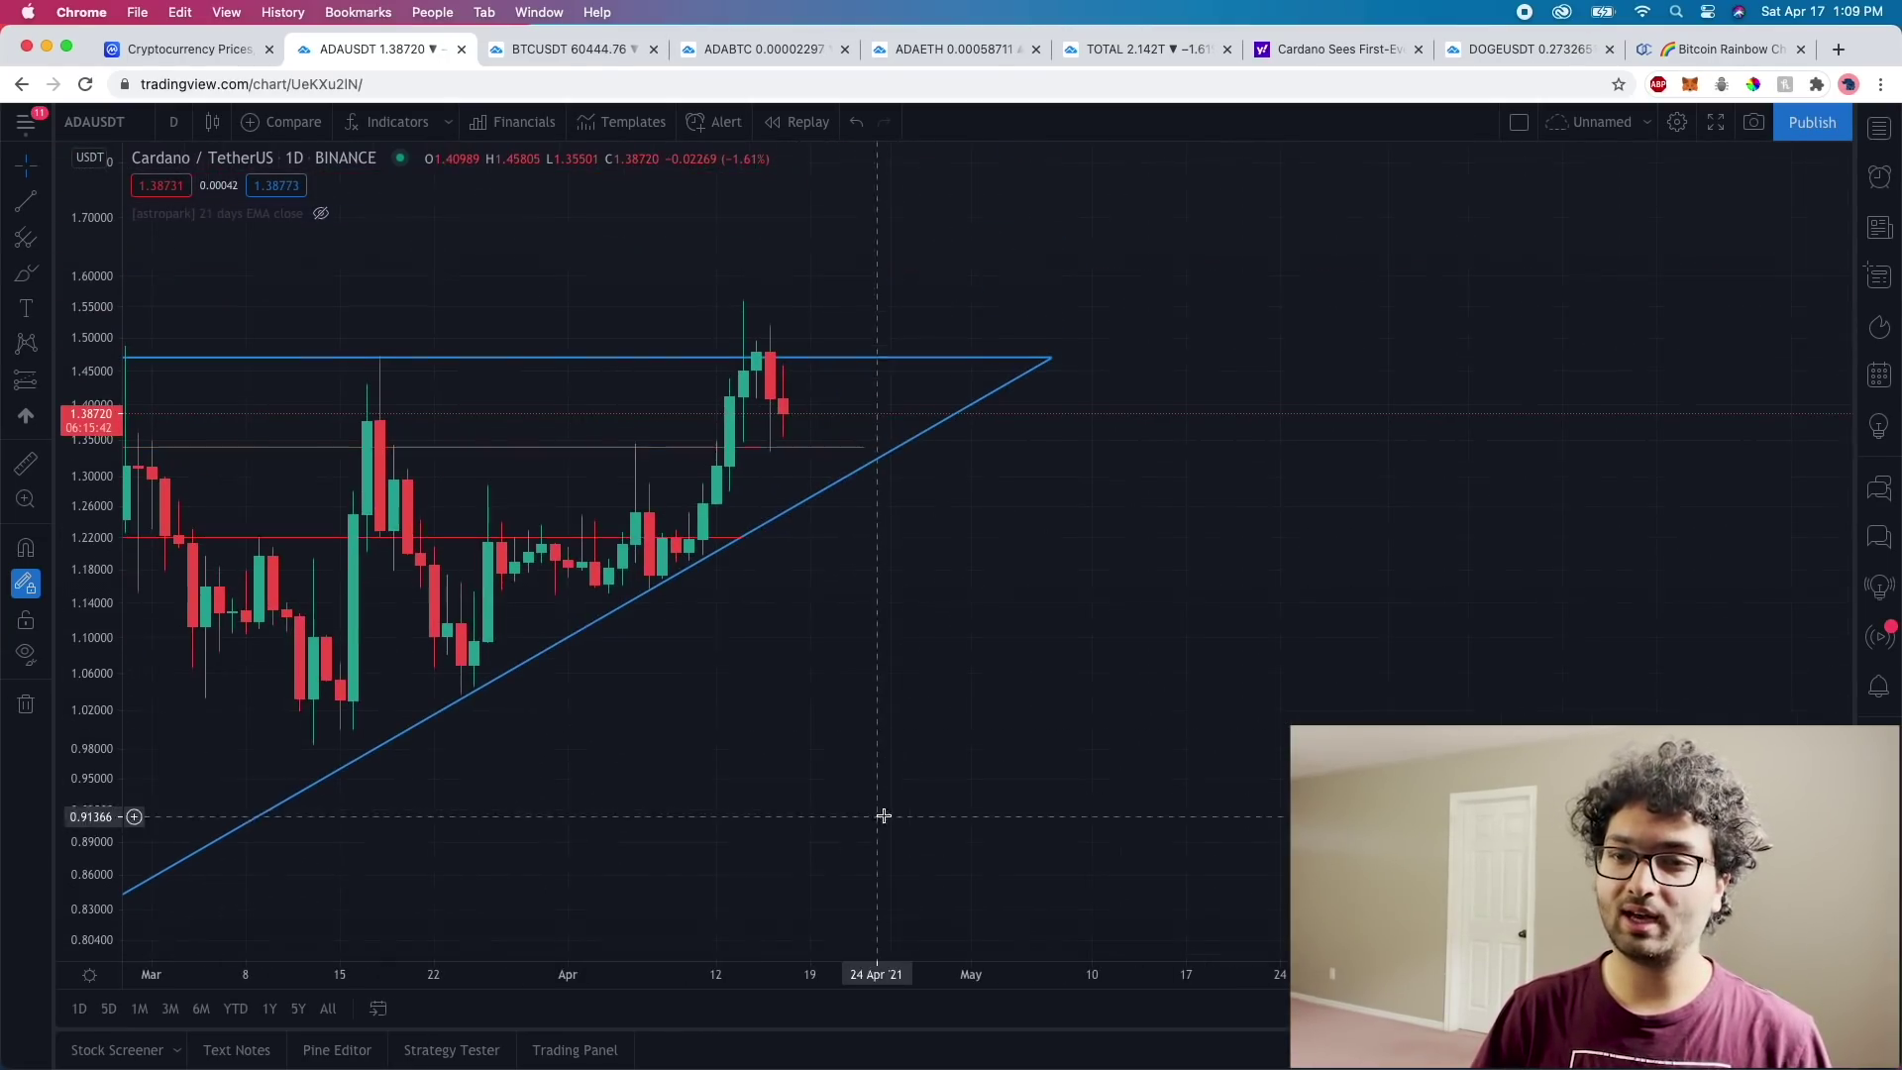
left_click(44, 380)
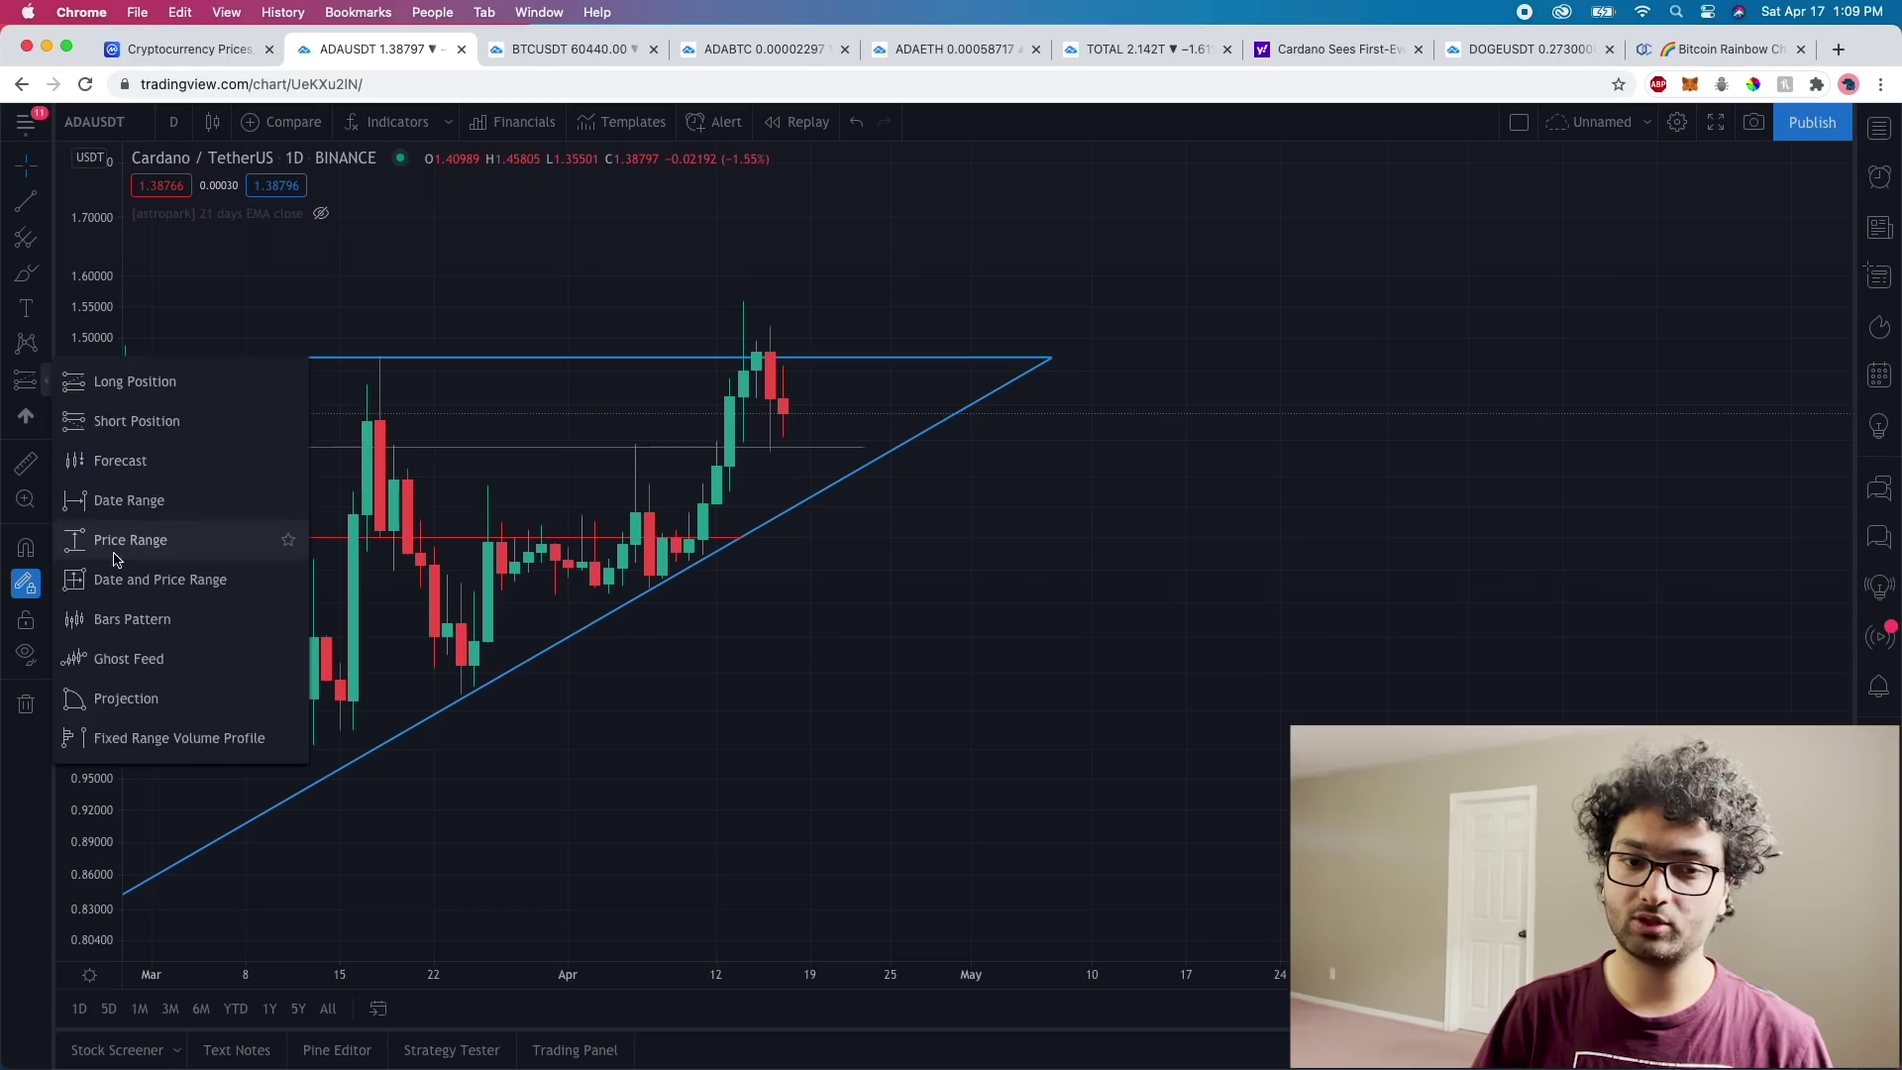
left_click(119, 543)
left_click(743, 299)
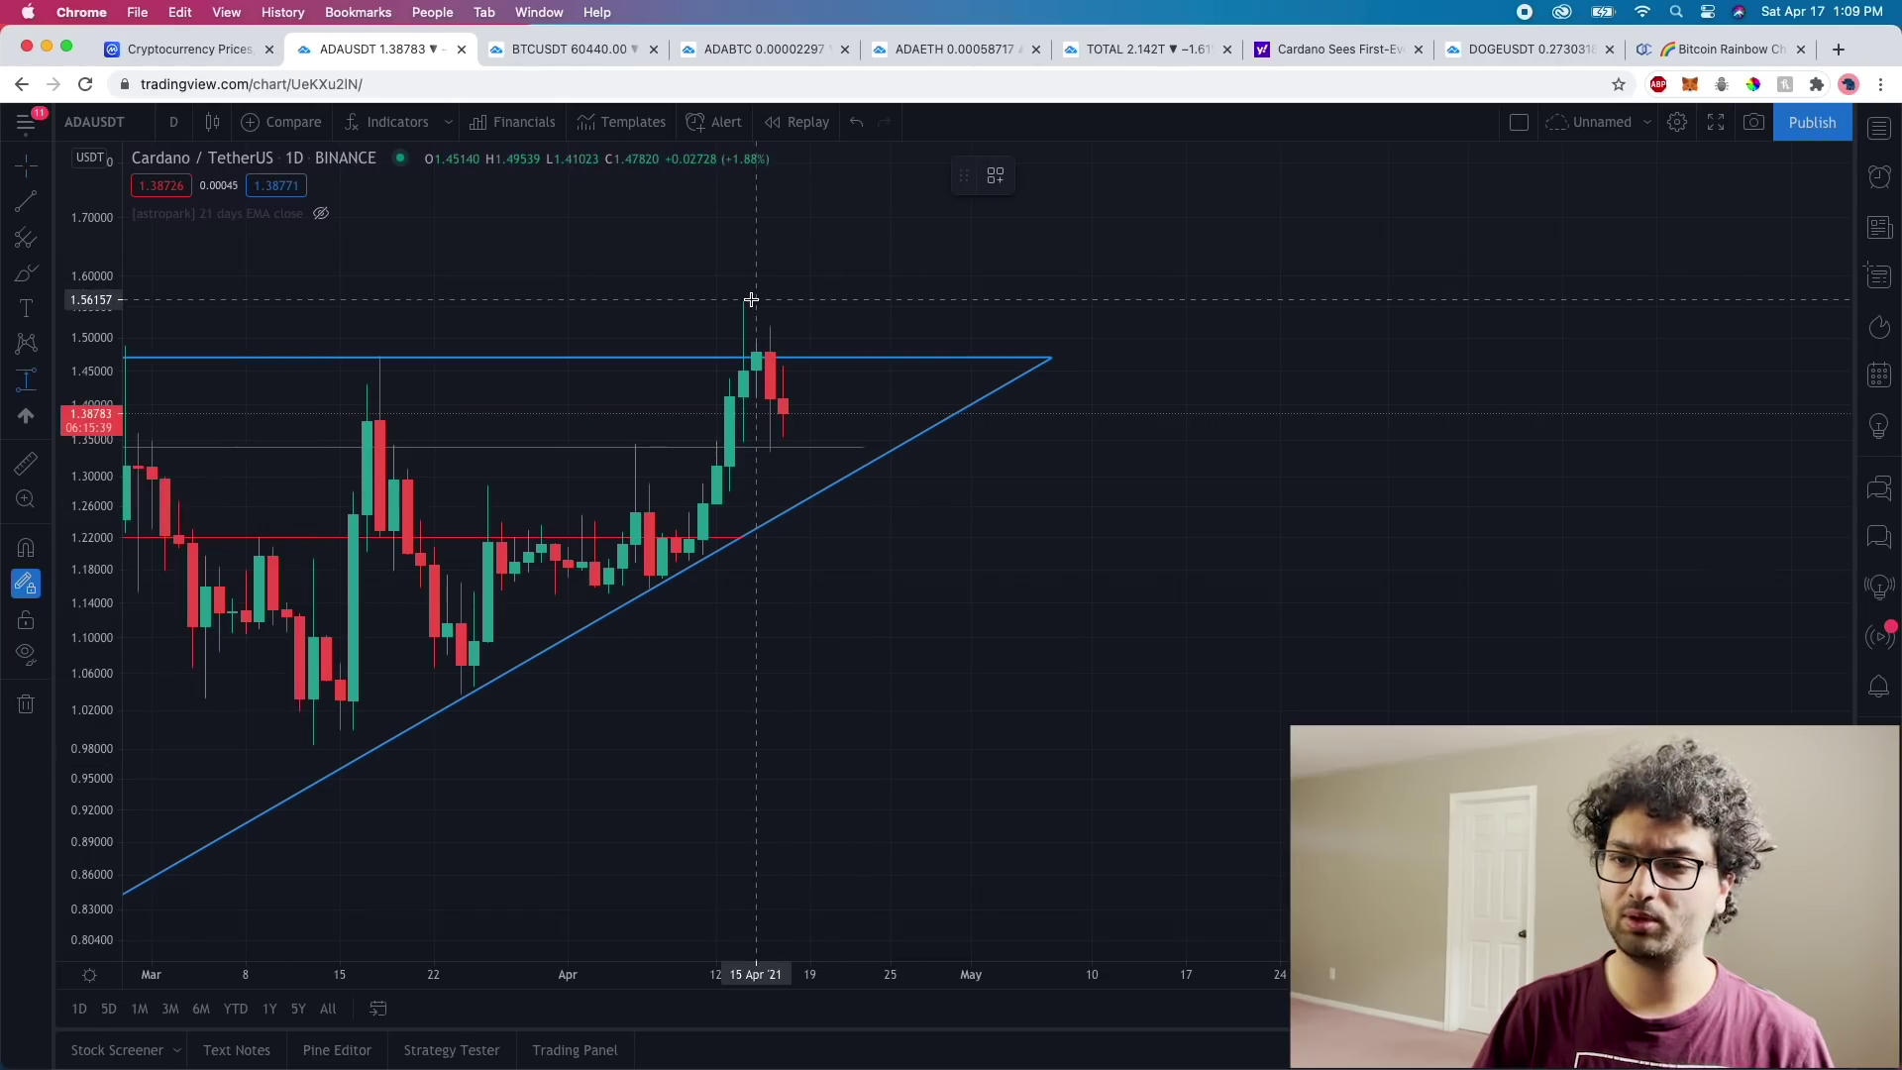
left_click(837, 414)
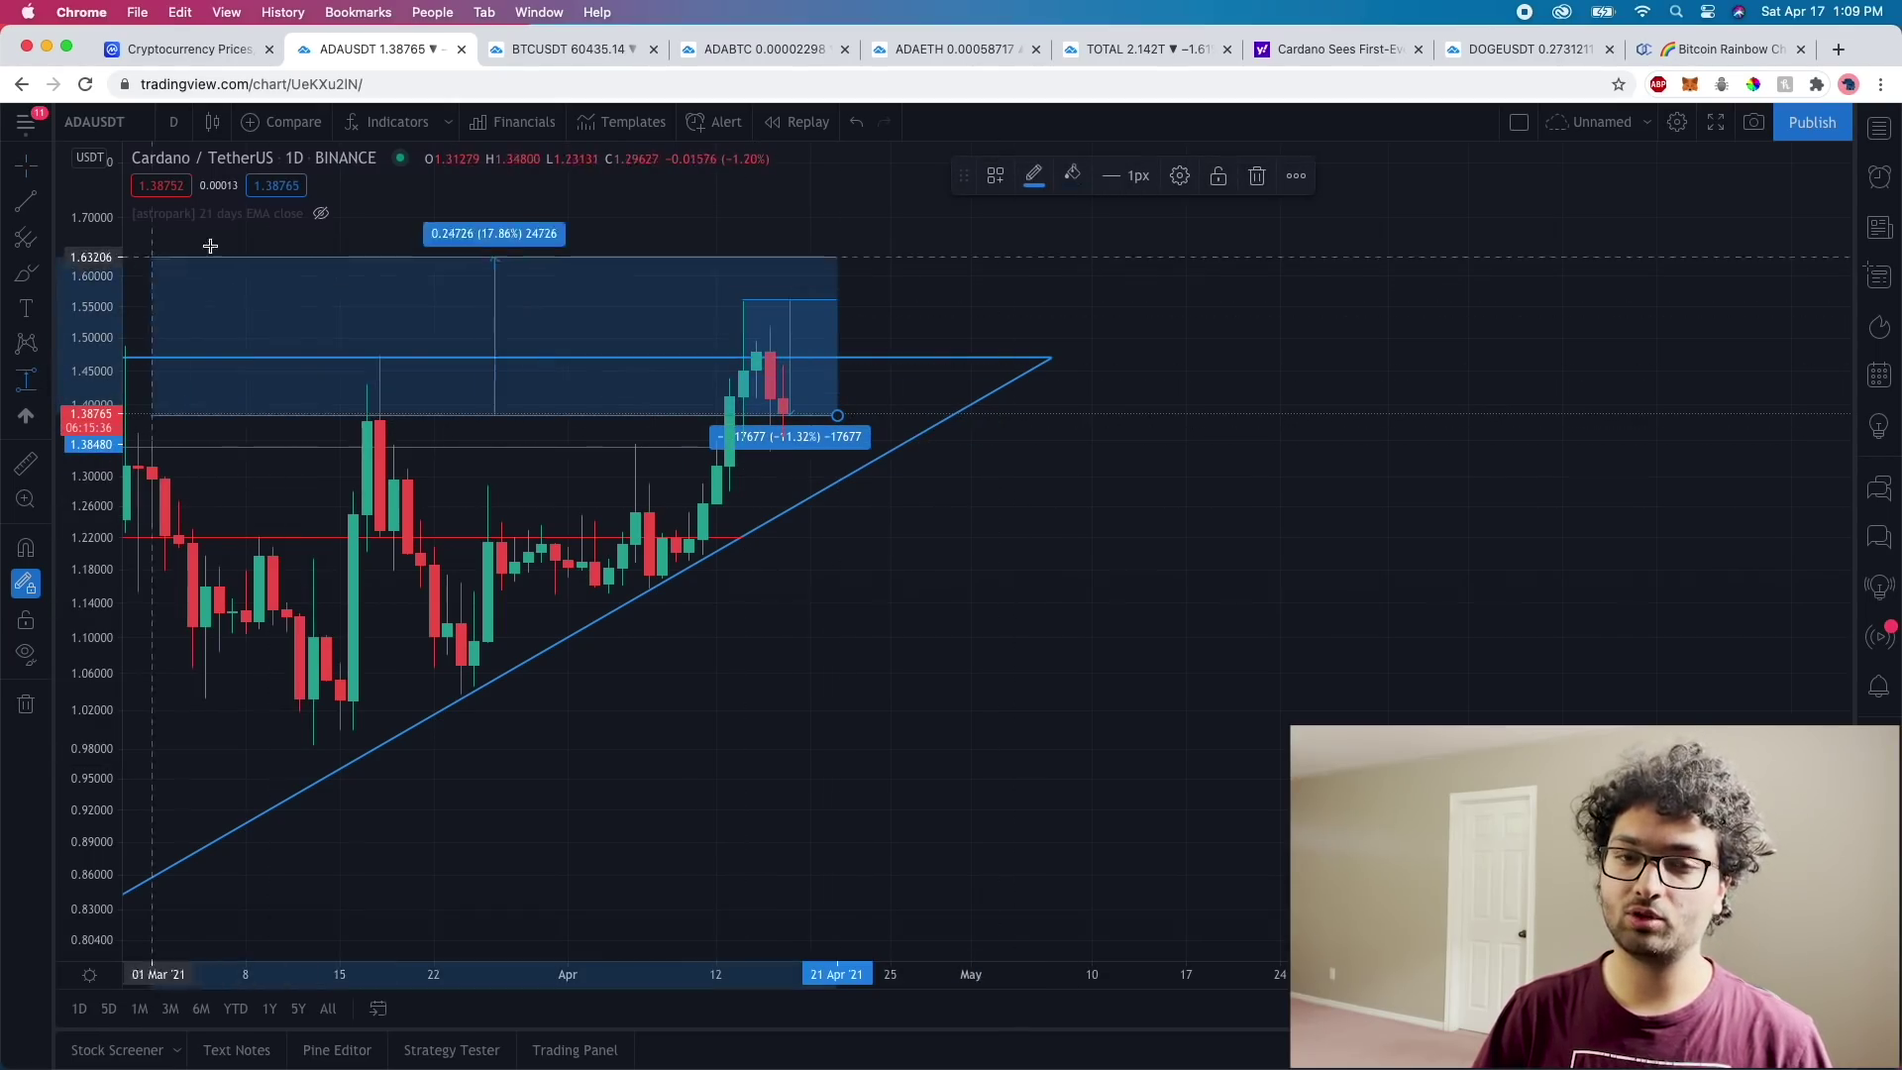
left_click(461, 290)
key("Delete")
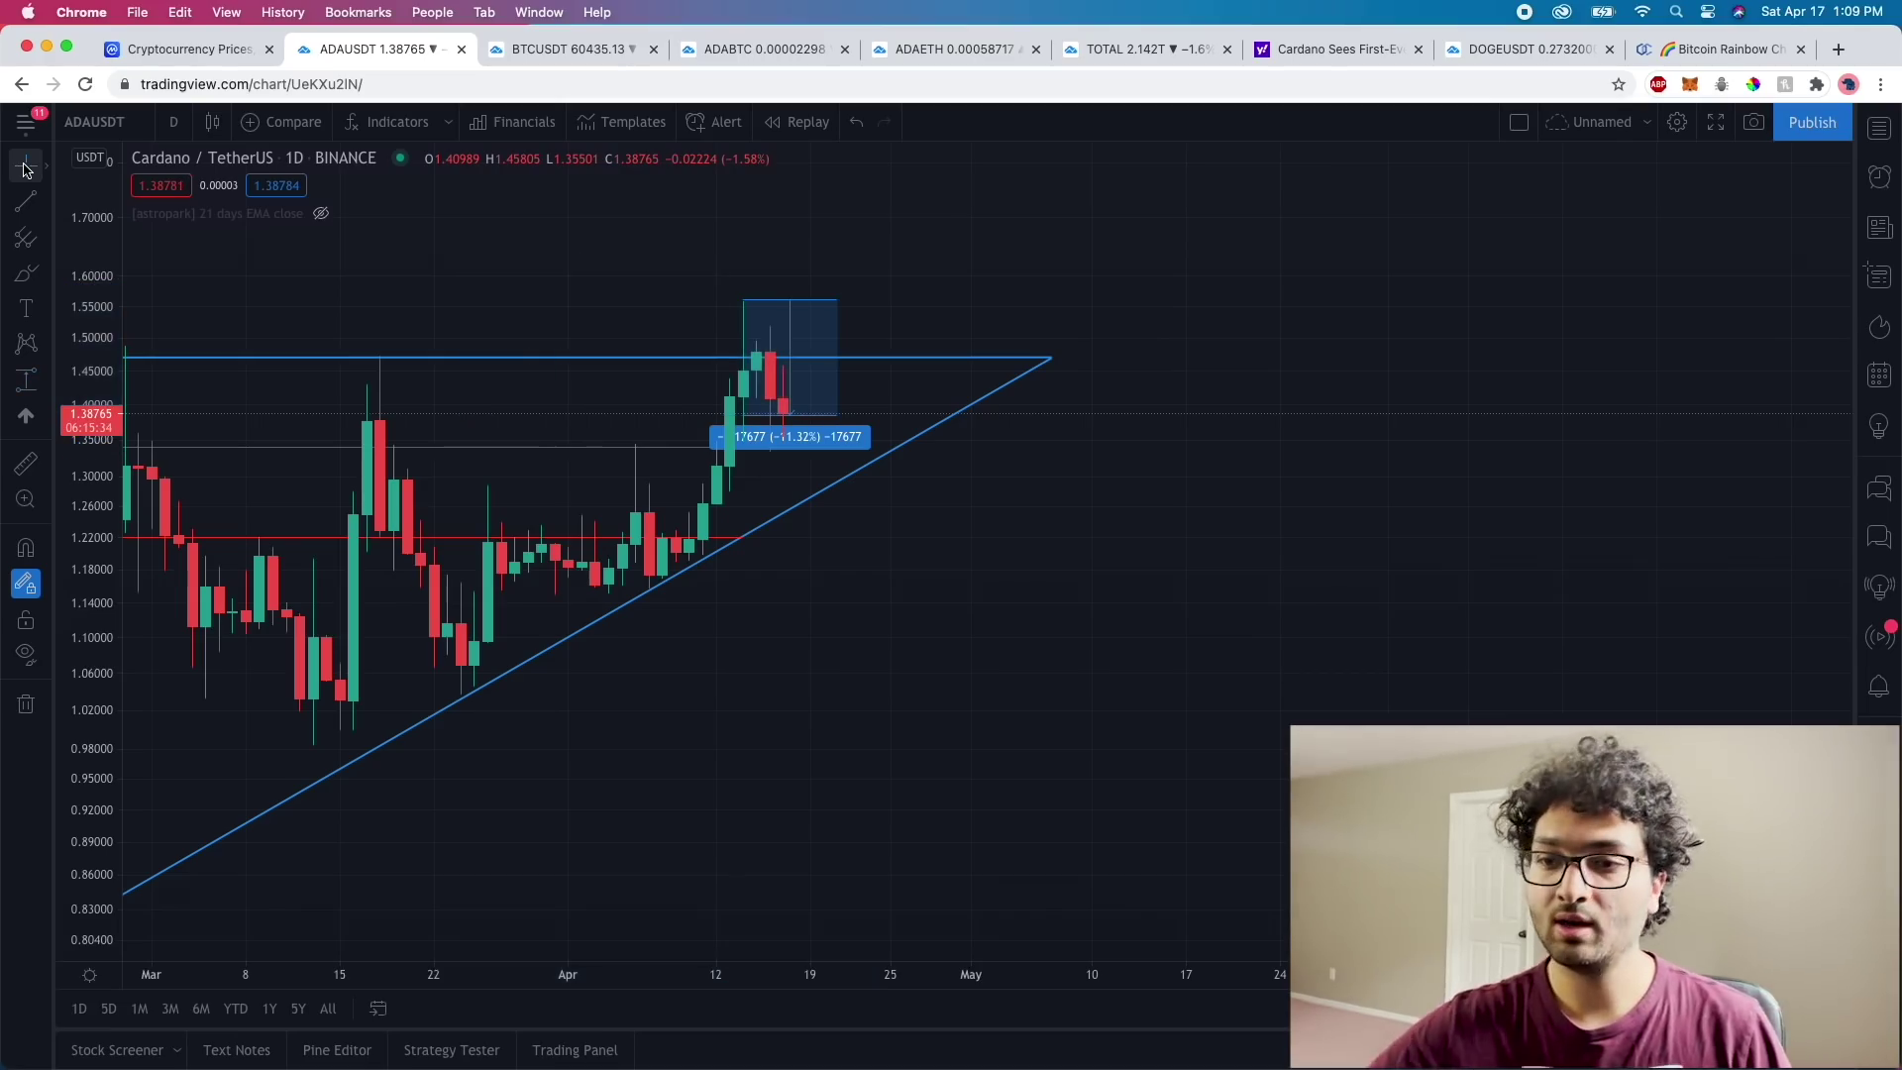
left_click_drag(912, 531, 1247, 532)
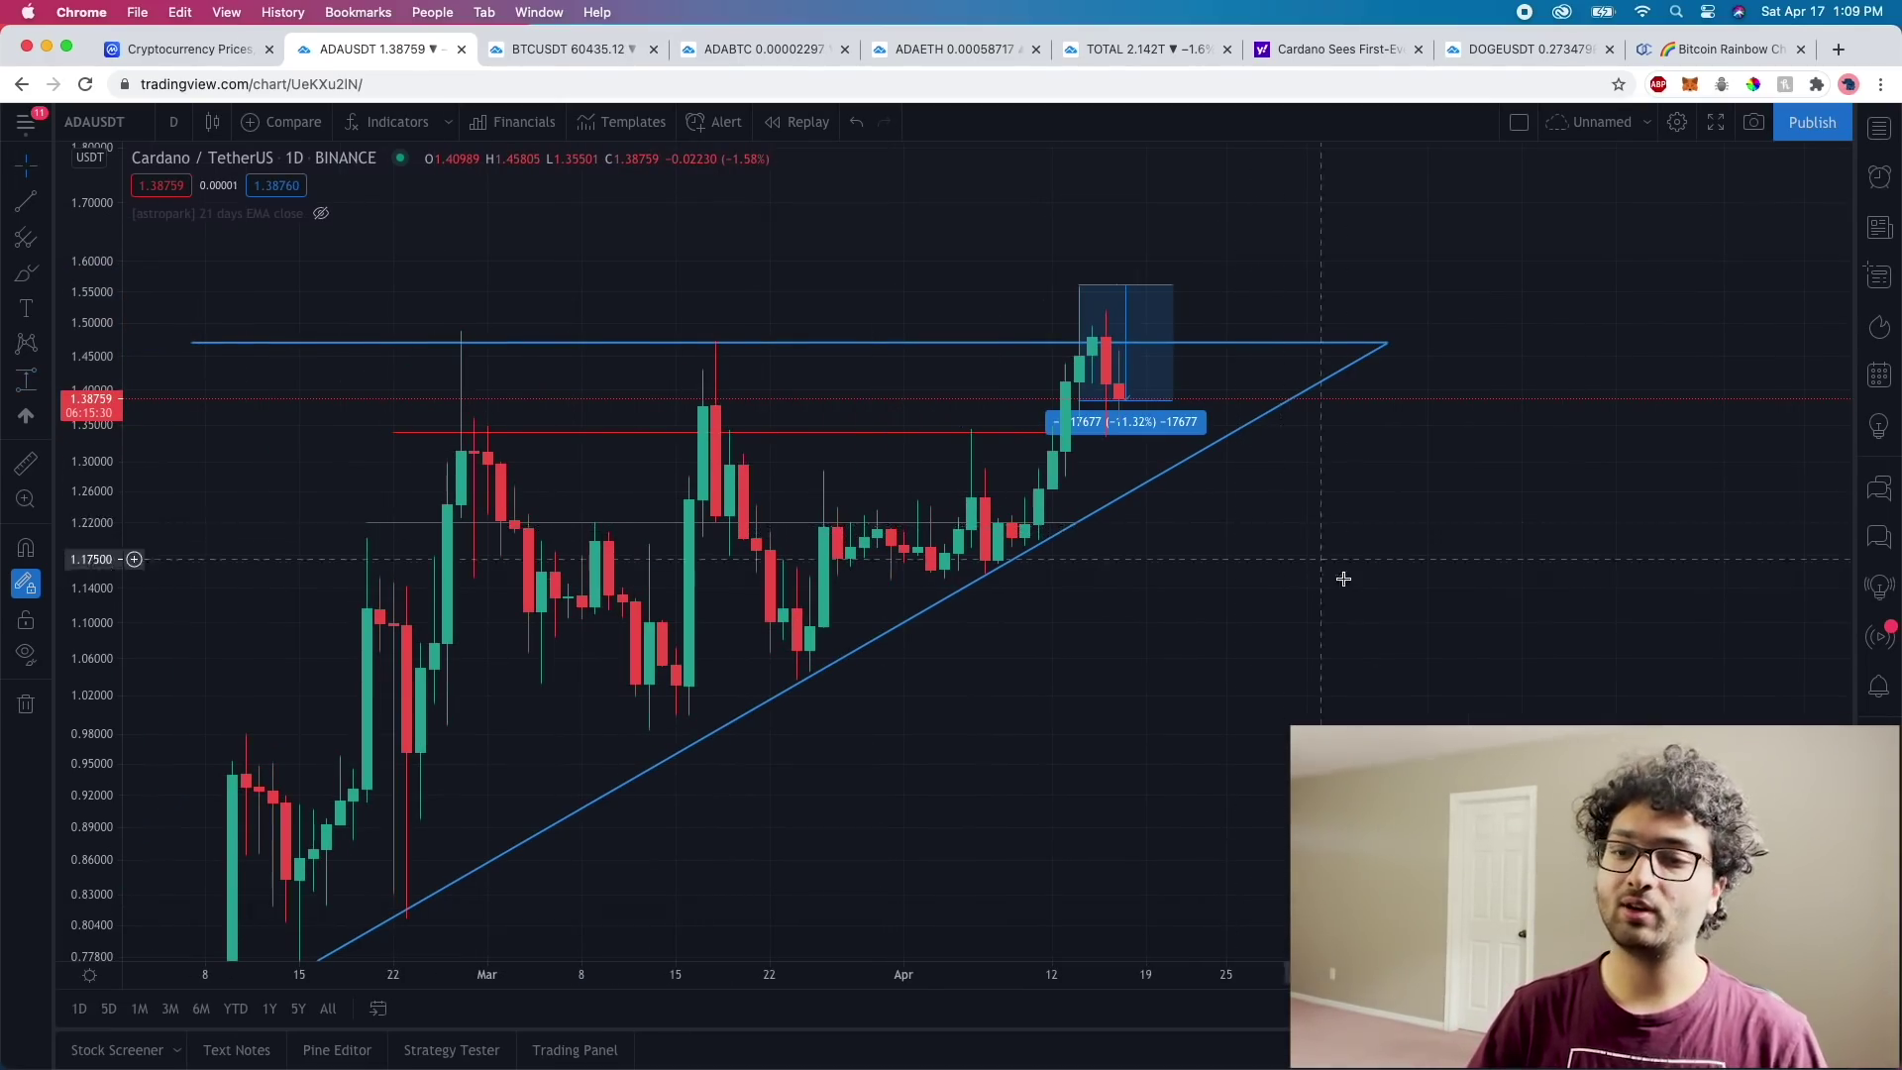
scroll(1090, 578, "down", 3)
scroll(1091, 577, "right", 5)
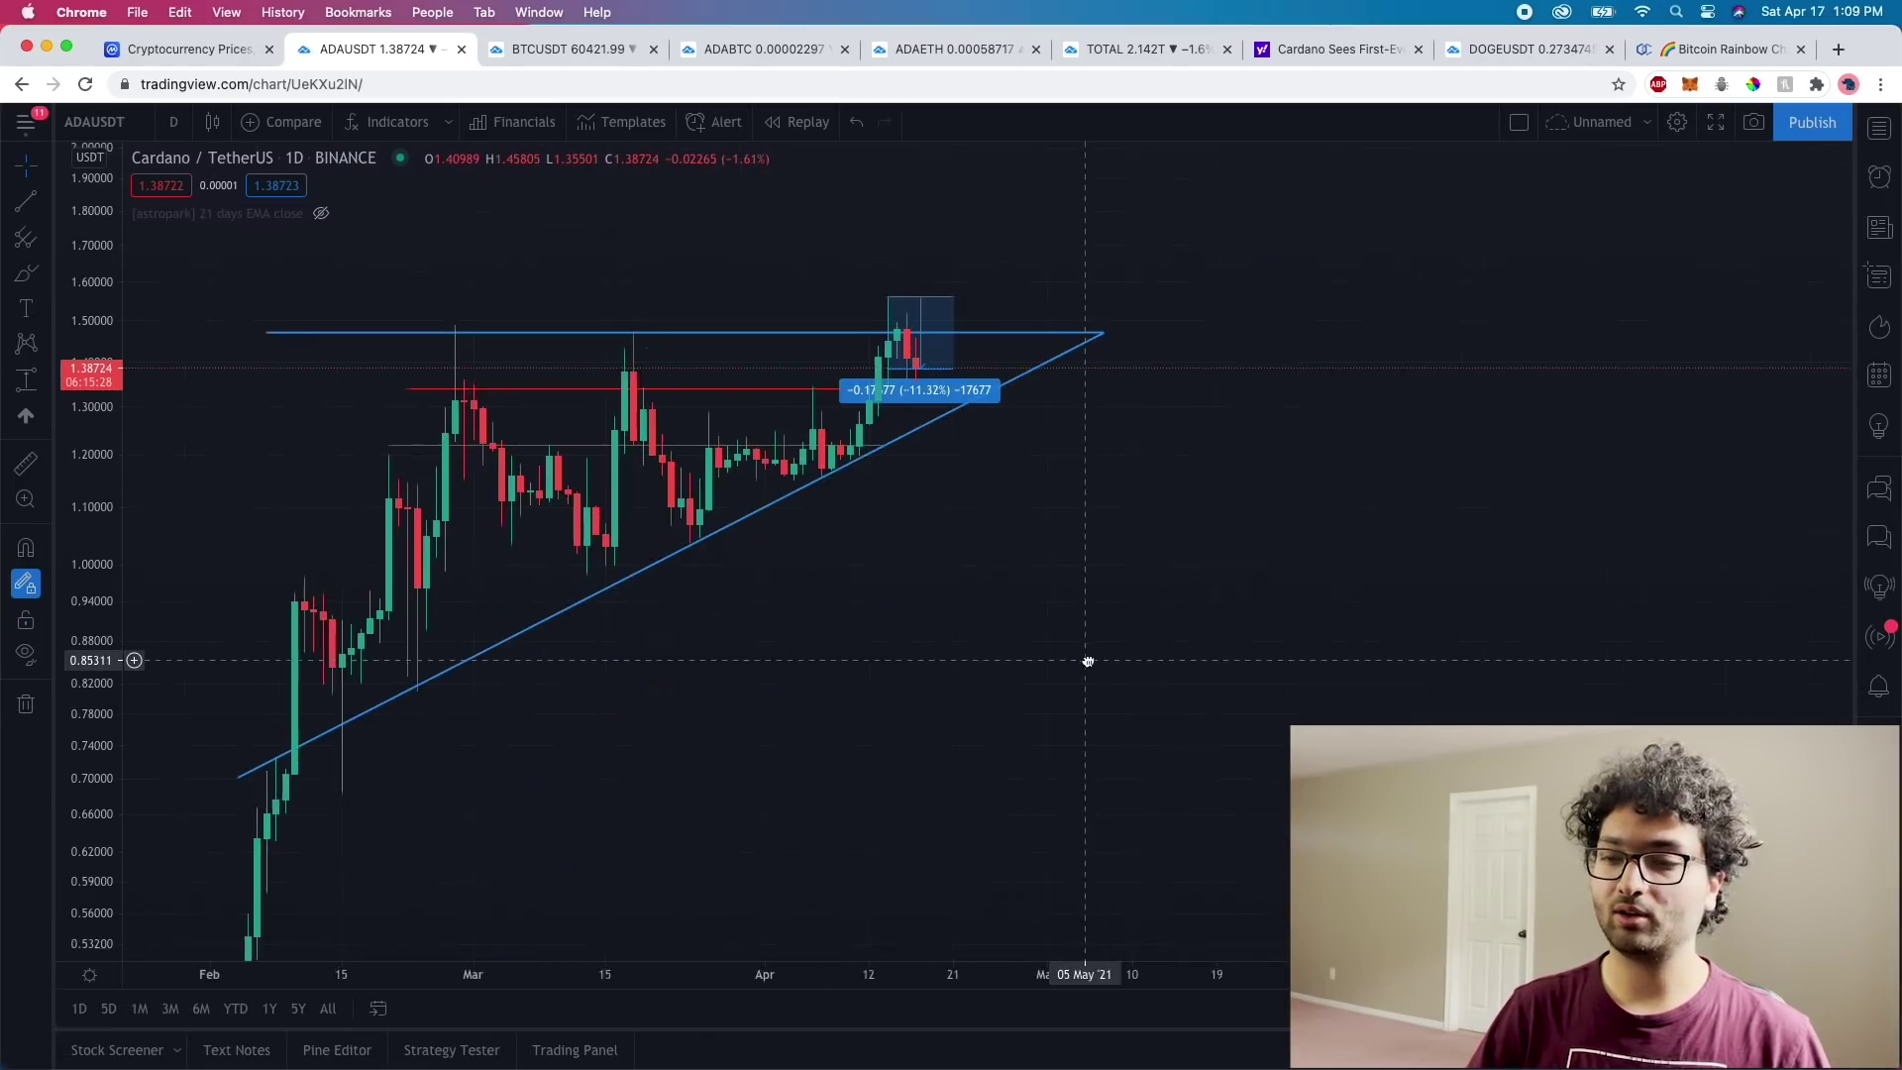
scroll(1364, 699, "left", 3)
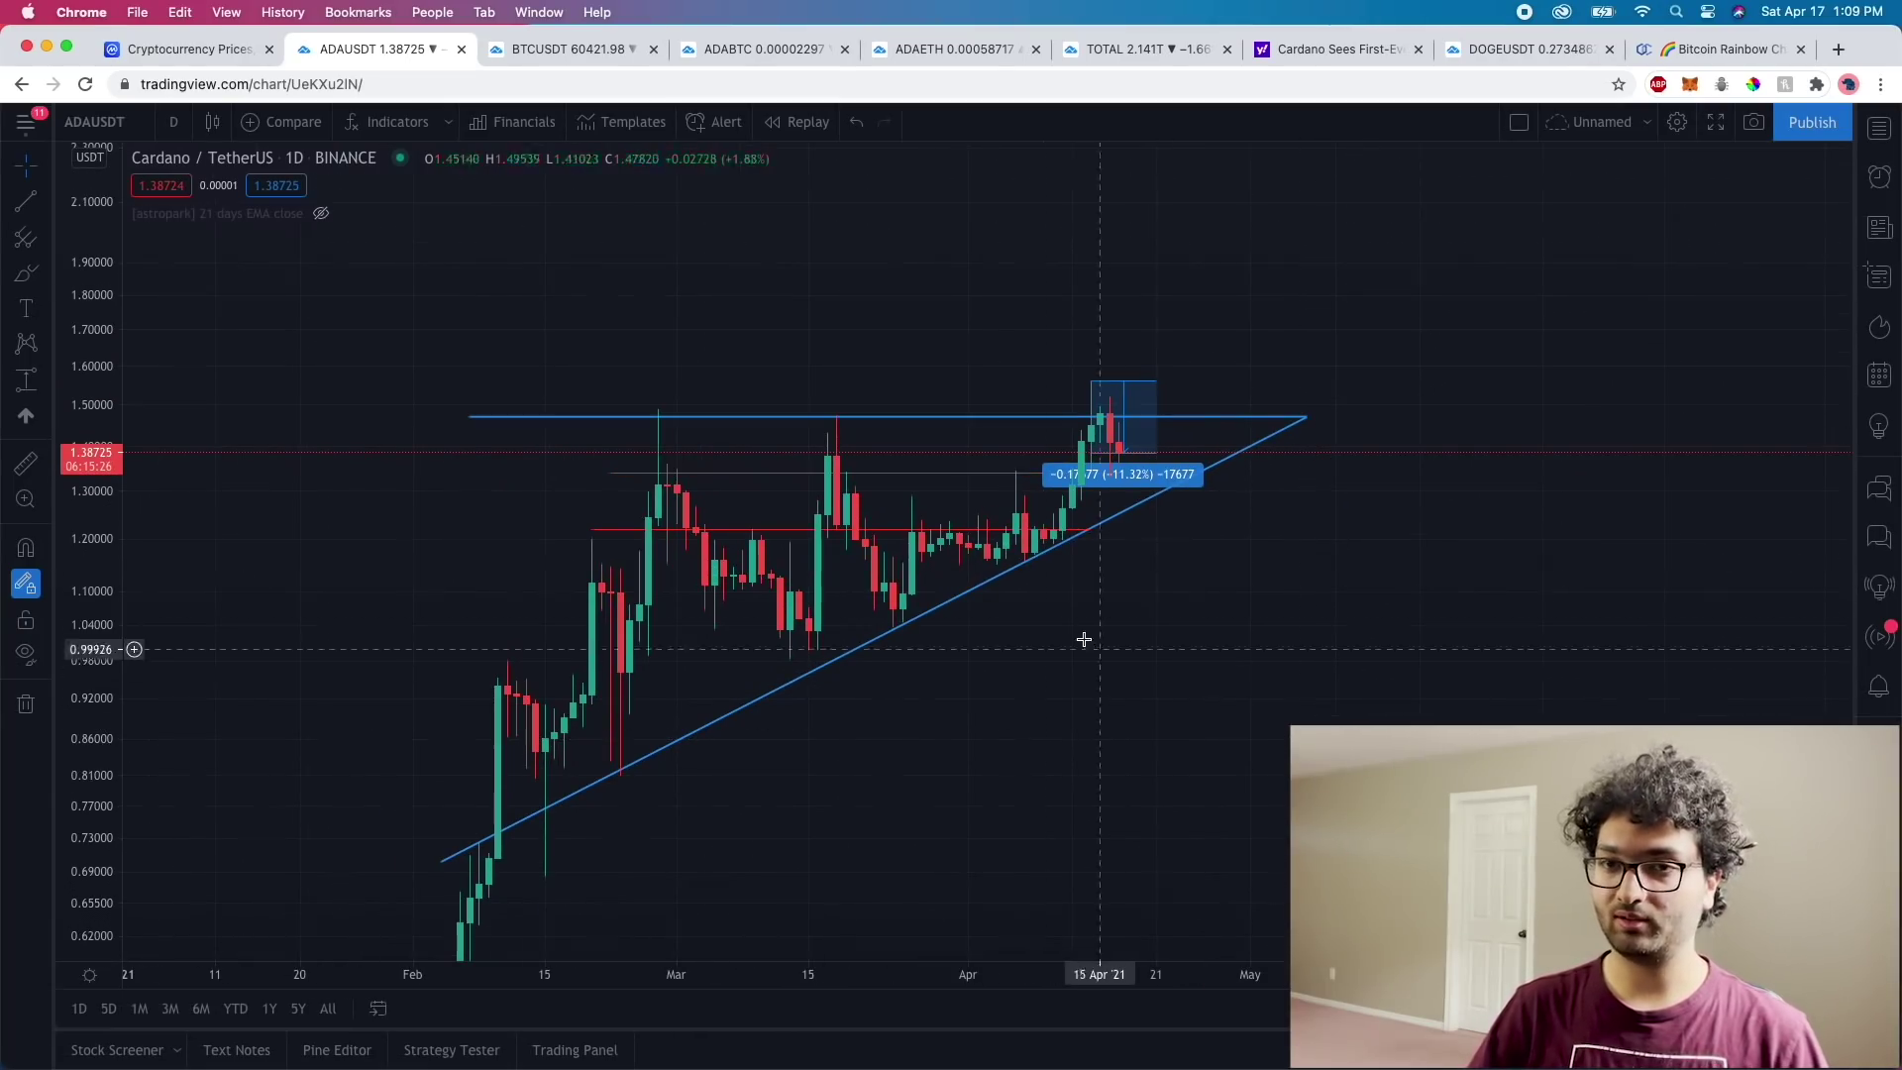
left_click(763, 49)
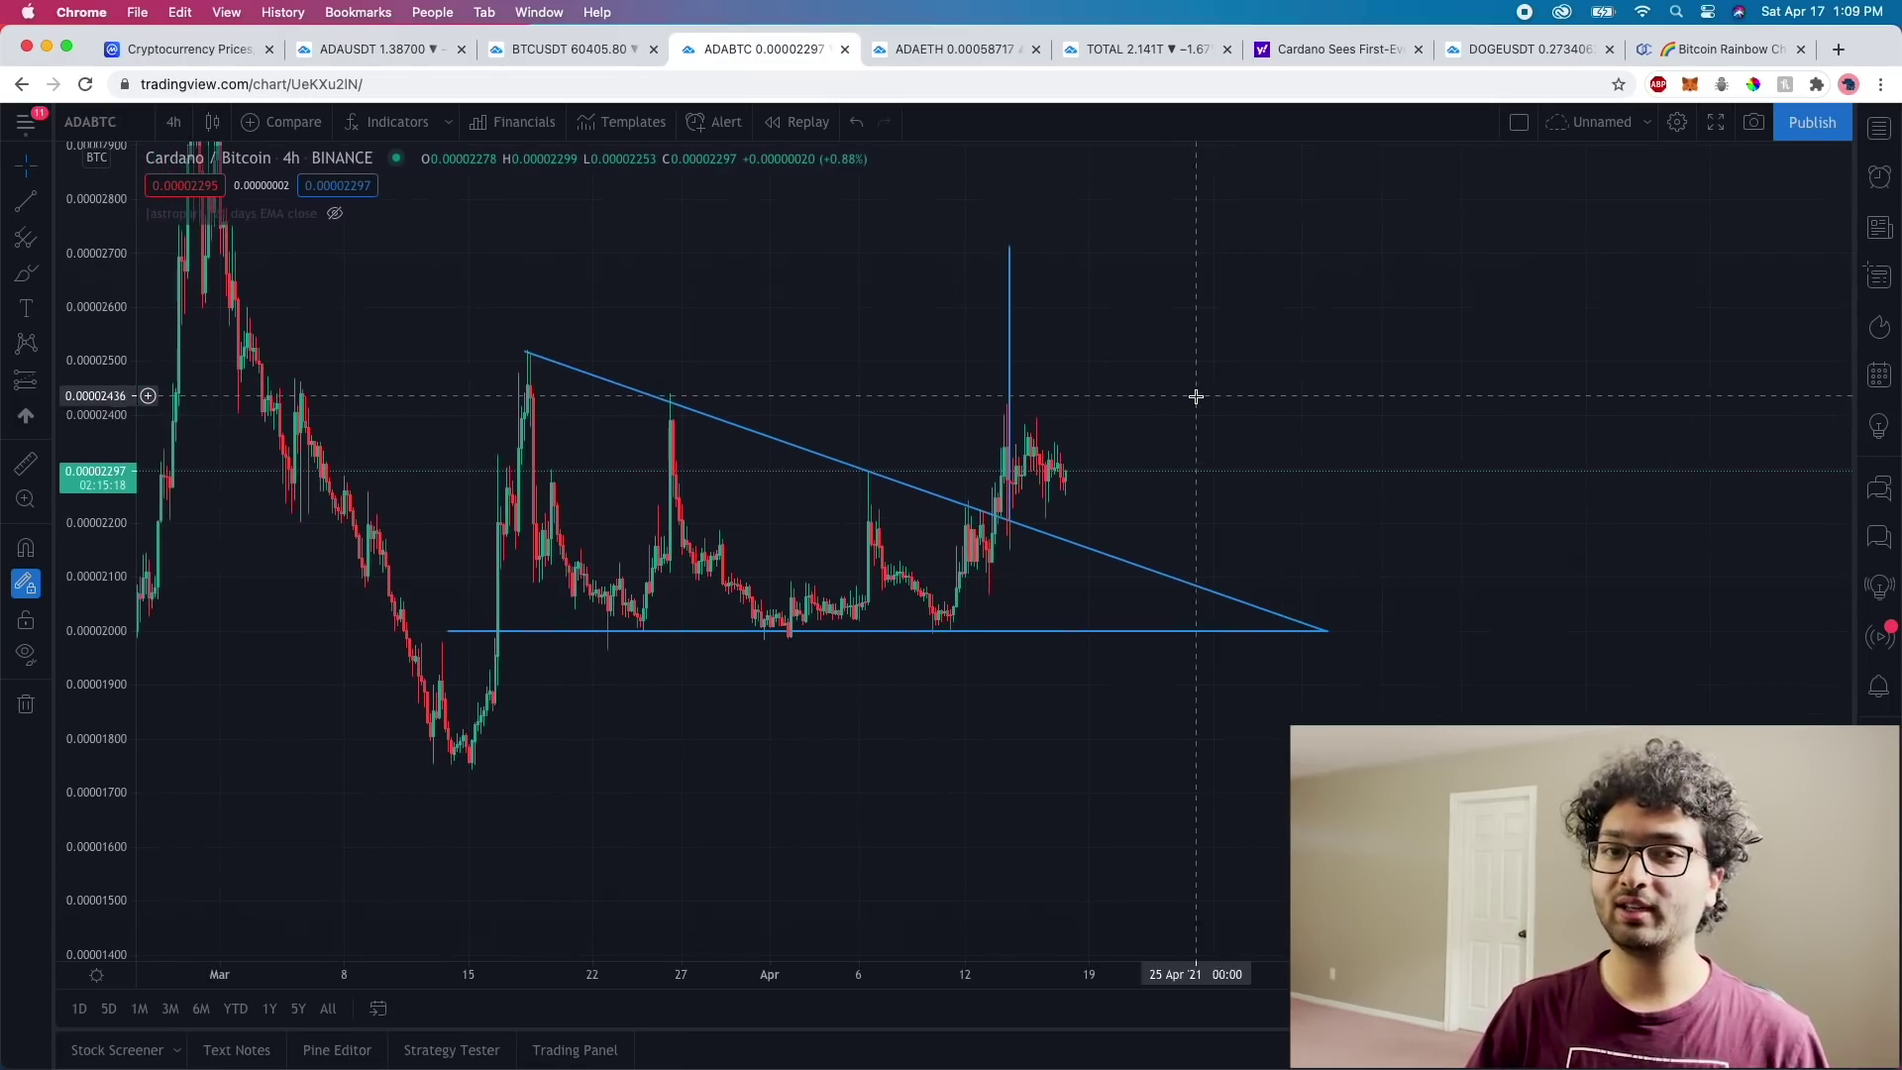
Reposition the Cardano/Bitcoin 4-hour chart to frame its descending triangle.
scroll(1168, 403, "right", 2)
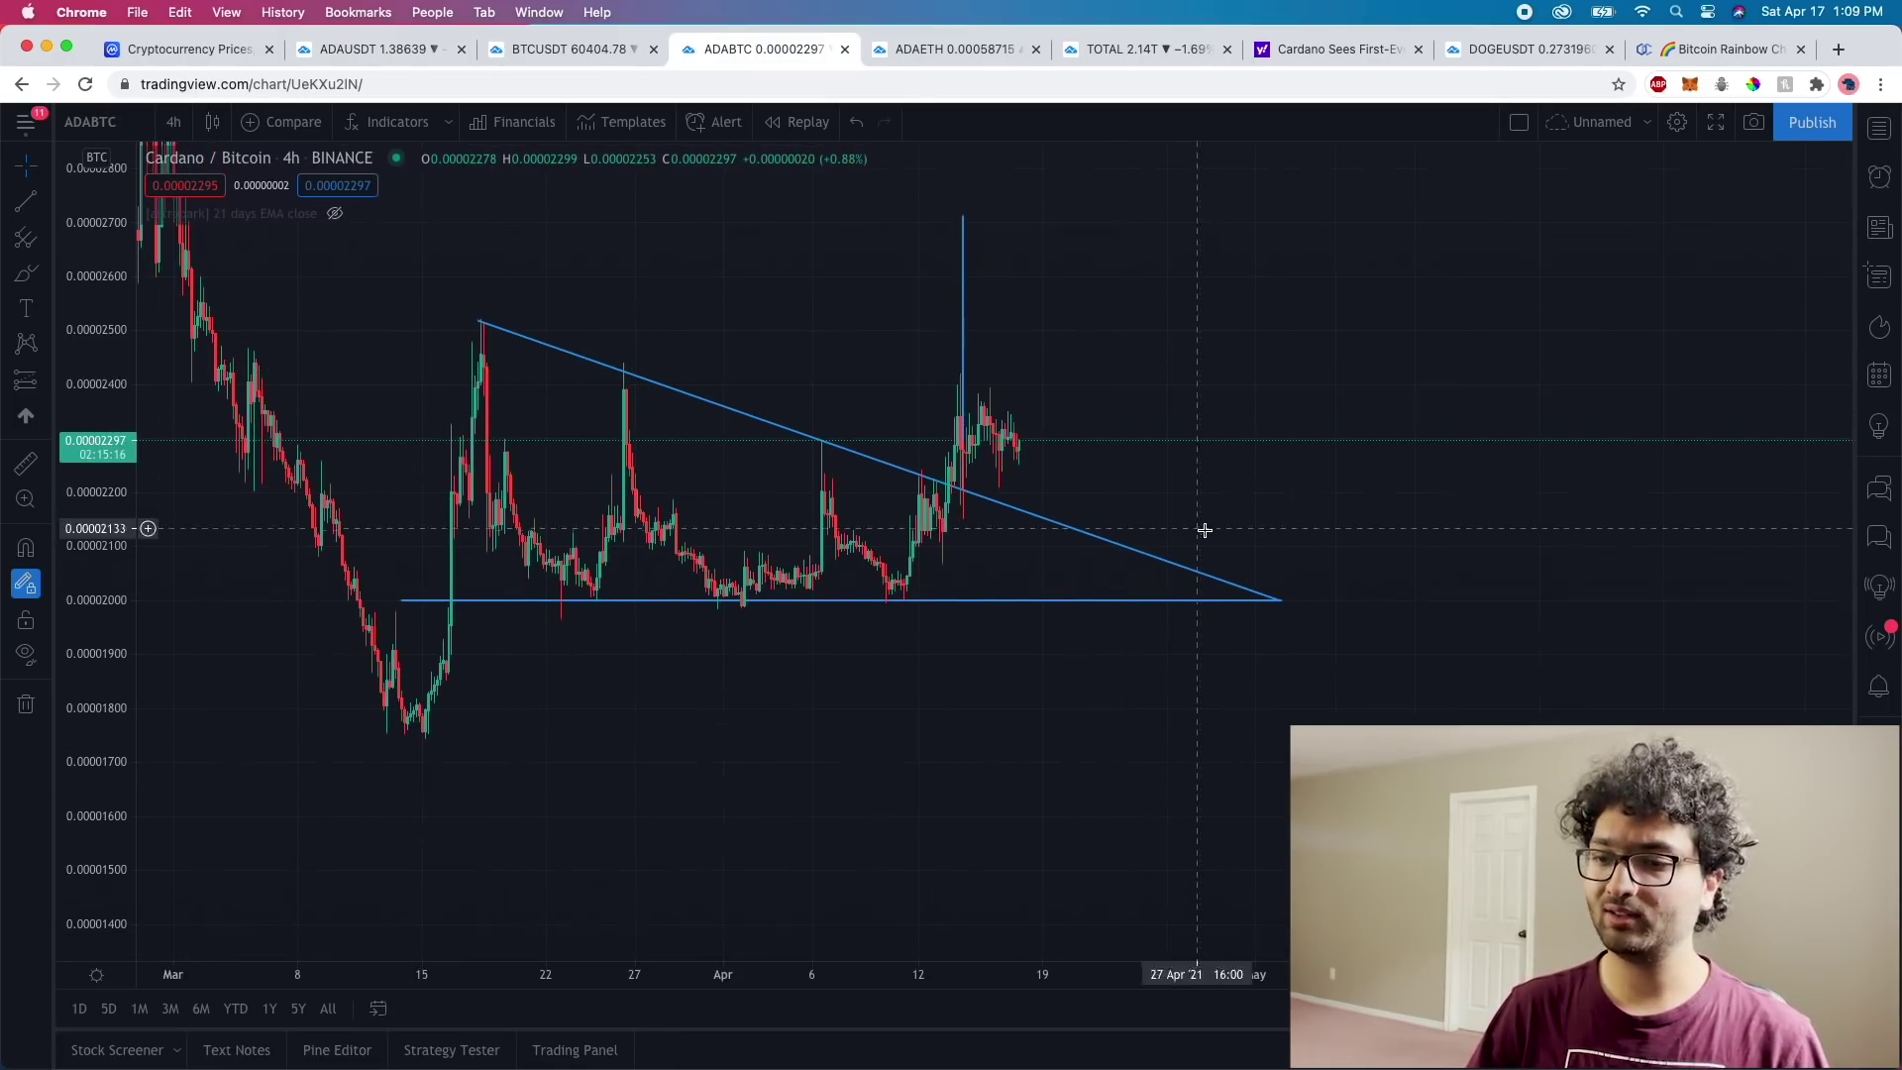
scroll(1253, 413, "up", 3)
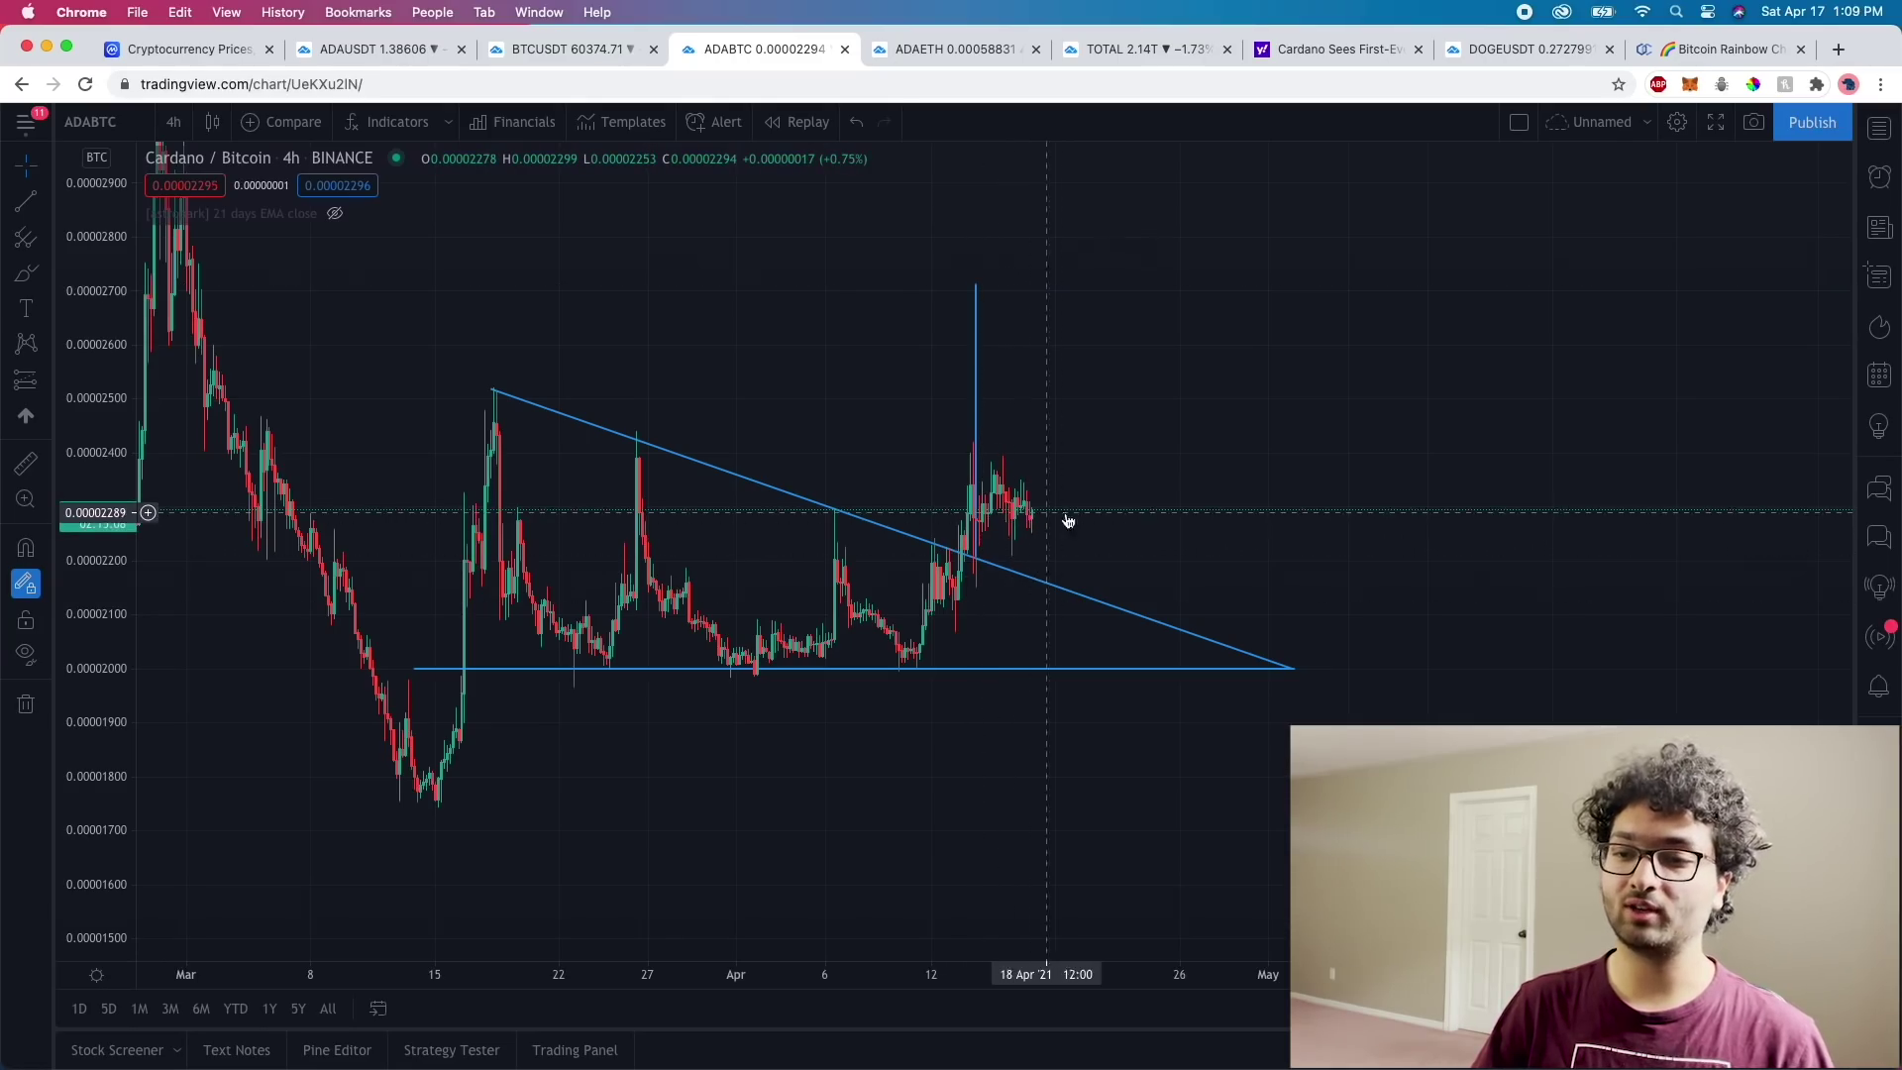
scroll(1245, 531, "up", 1)
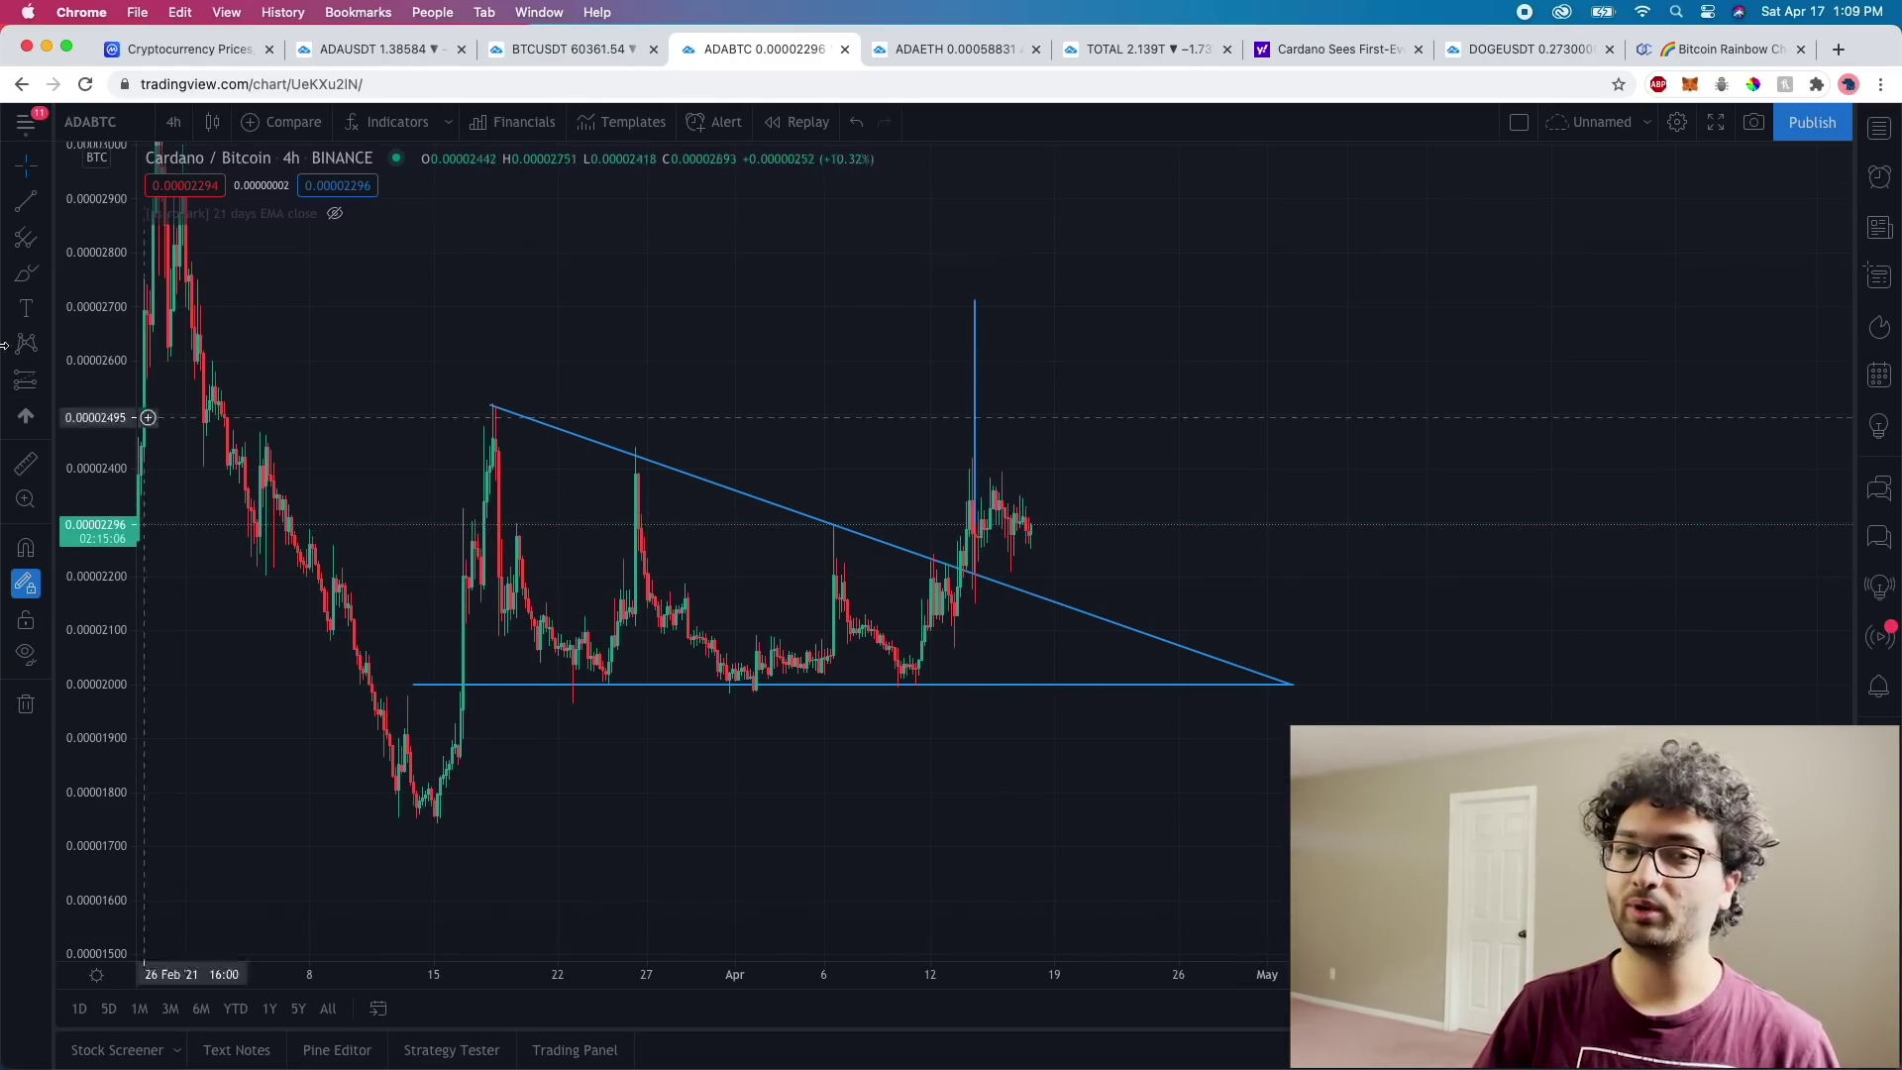
left_click(26, 272)
Brush a curved upward stroke from the breakout, then pan back to September 2020.
left_click_drag(961, 558, 1039, 290)
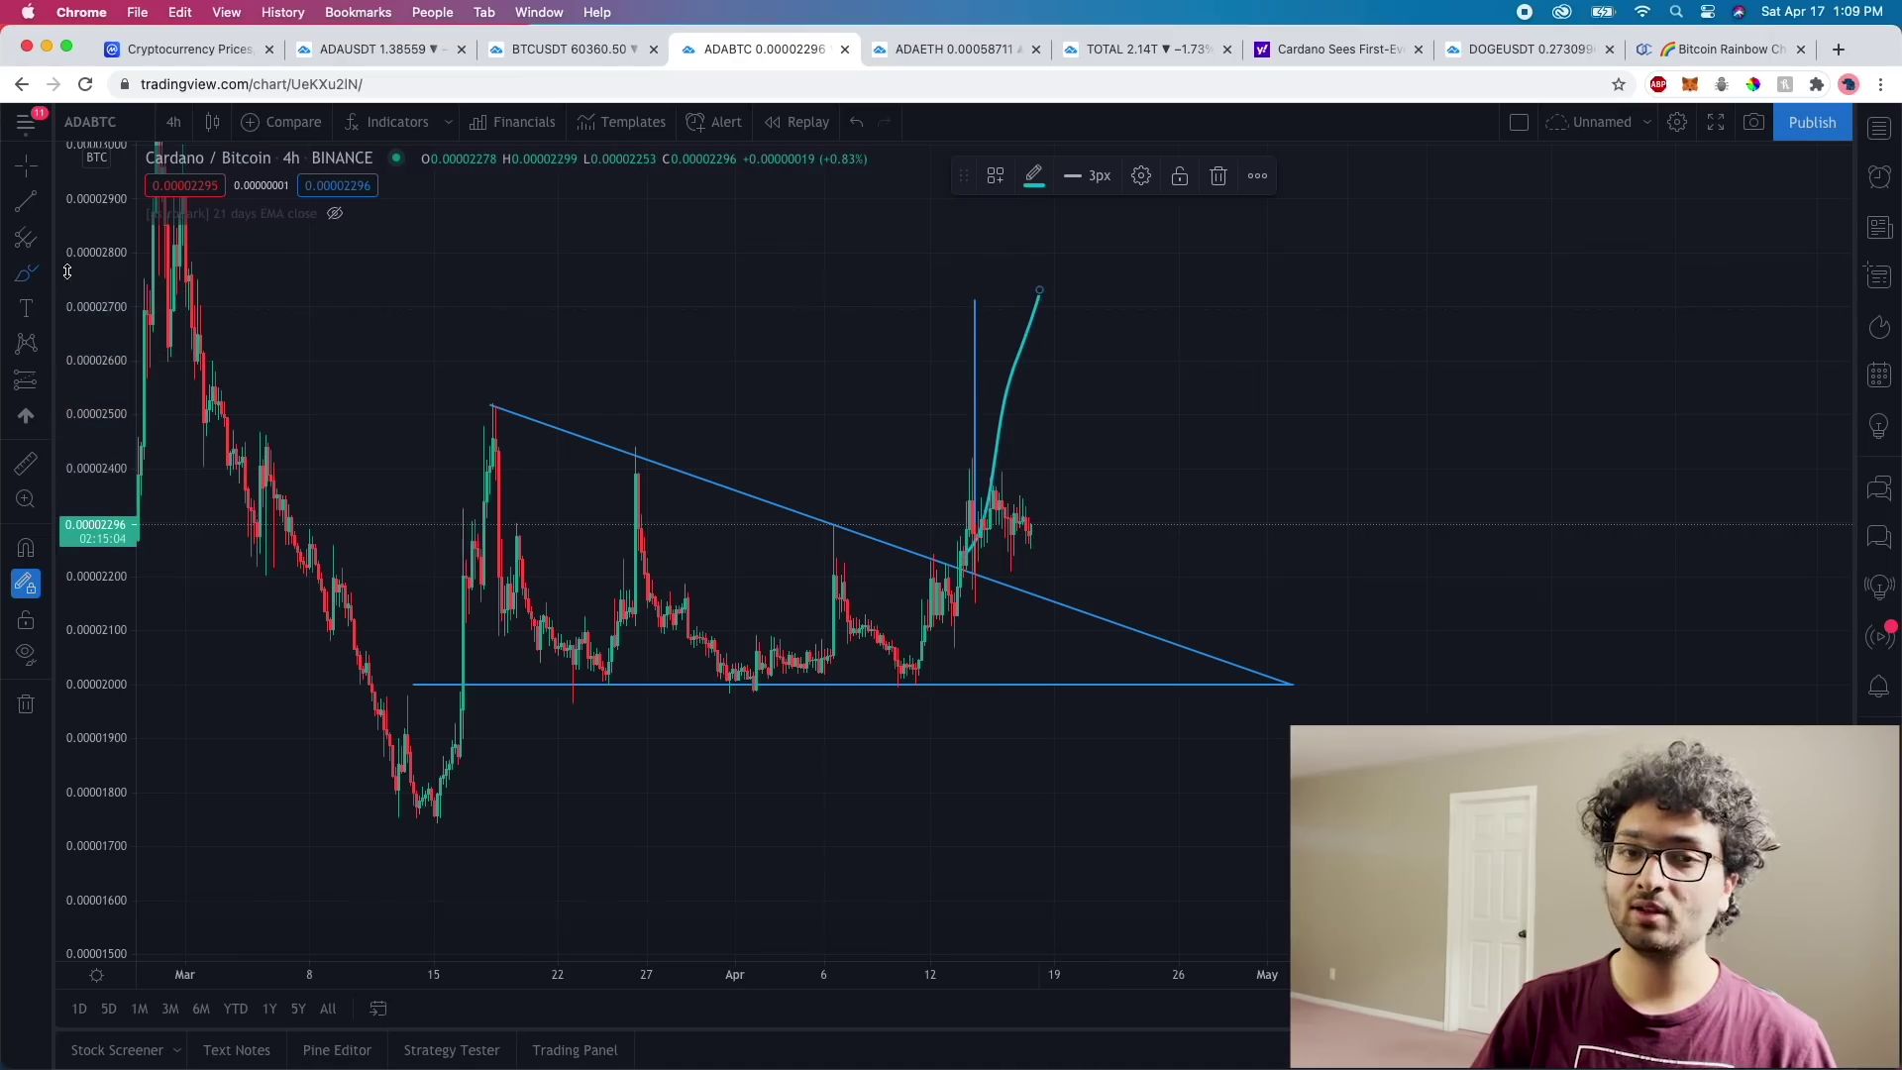
left_click(26, 166)
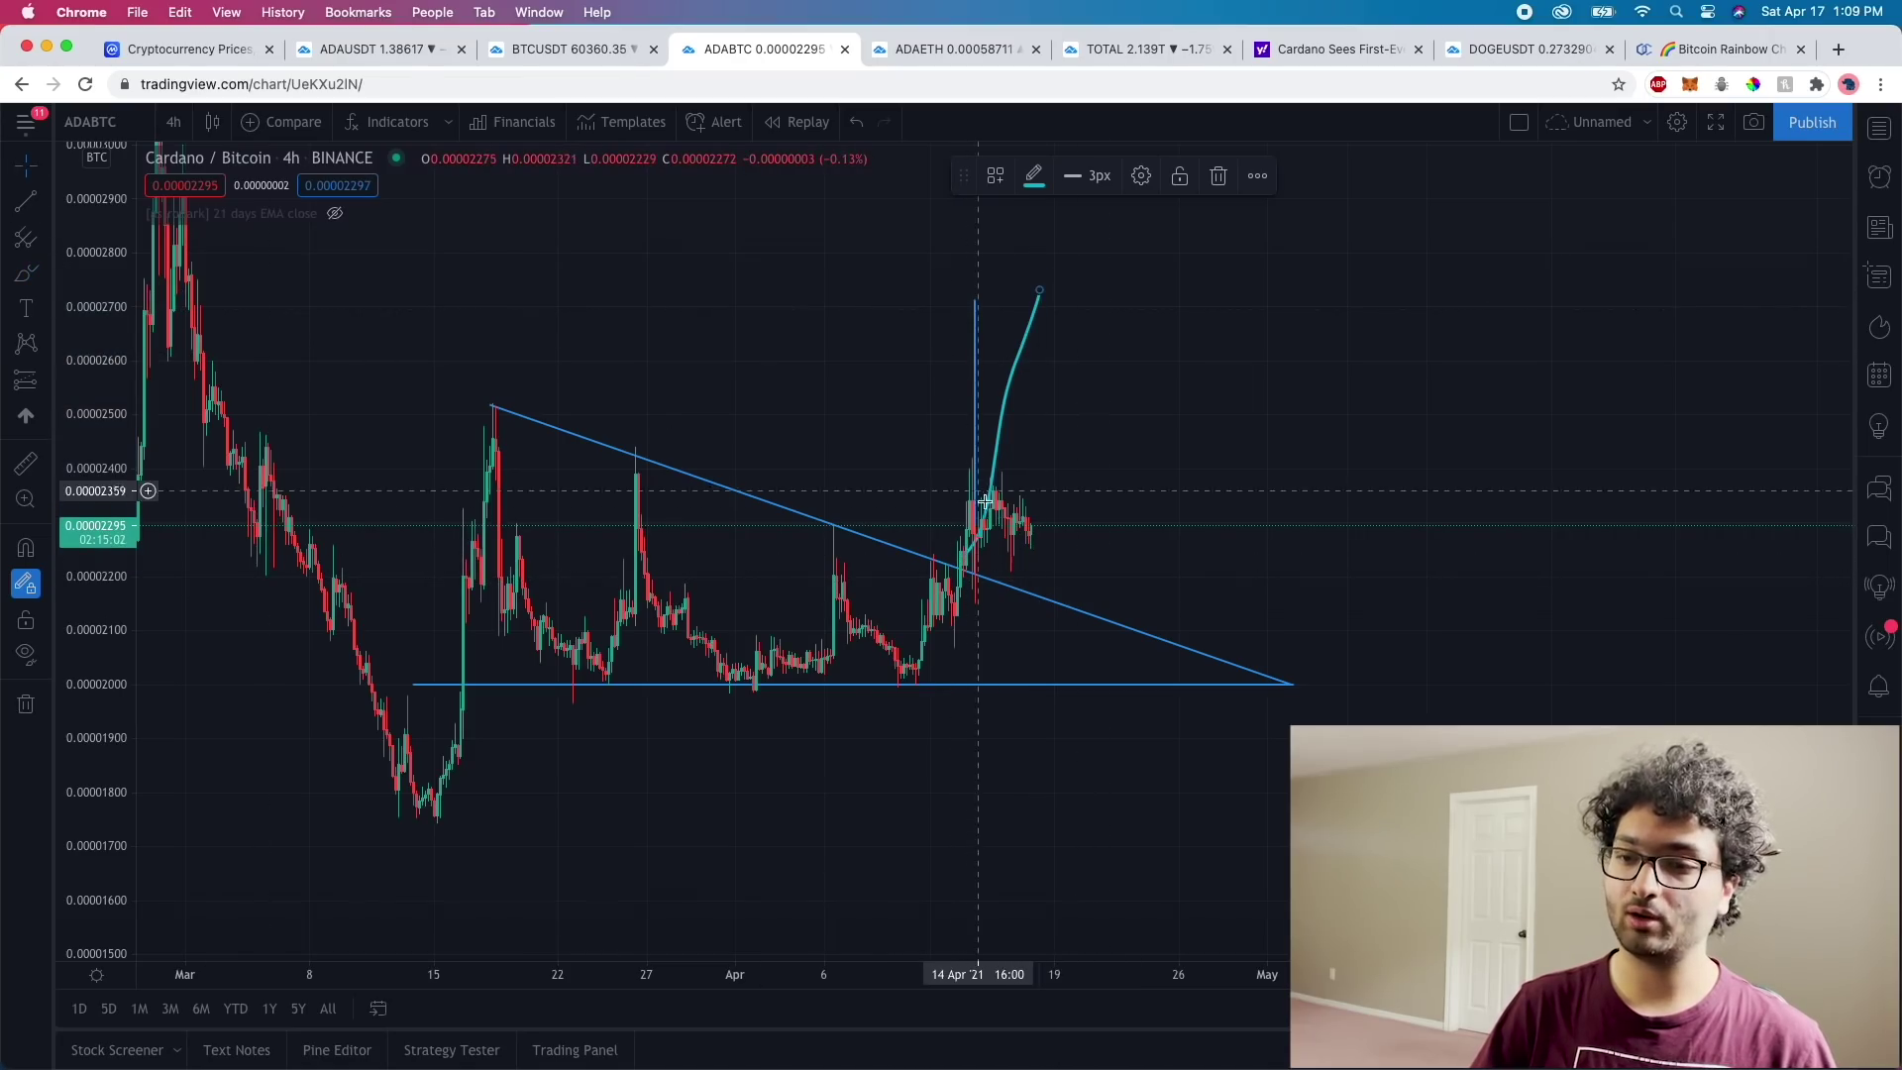
mouse_move(1253, 539)
left_mouse_down()
mouse_move(1506, 493)
mouse_move(1322, 557)
mouse_move(1327, 581)
left_mouse_up()
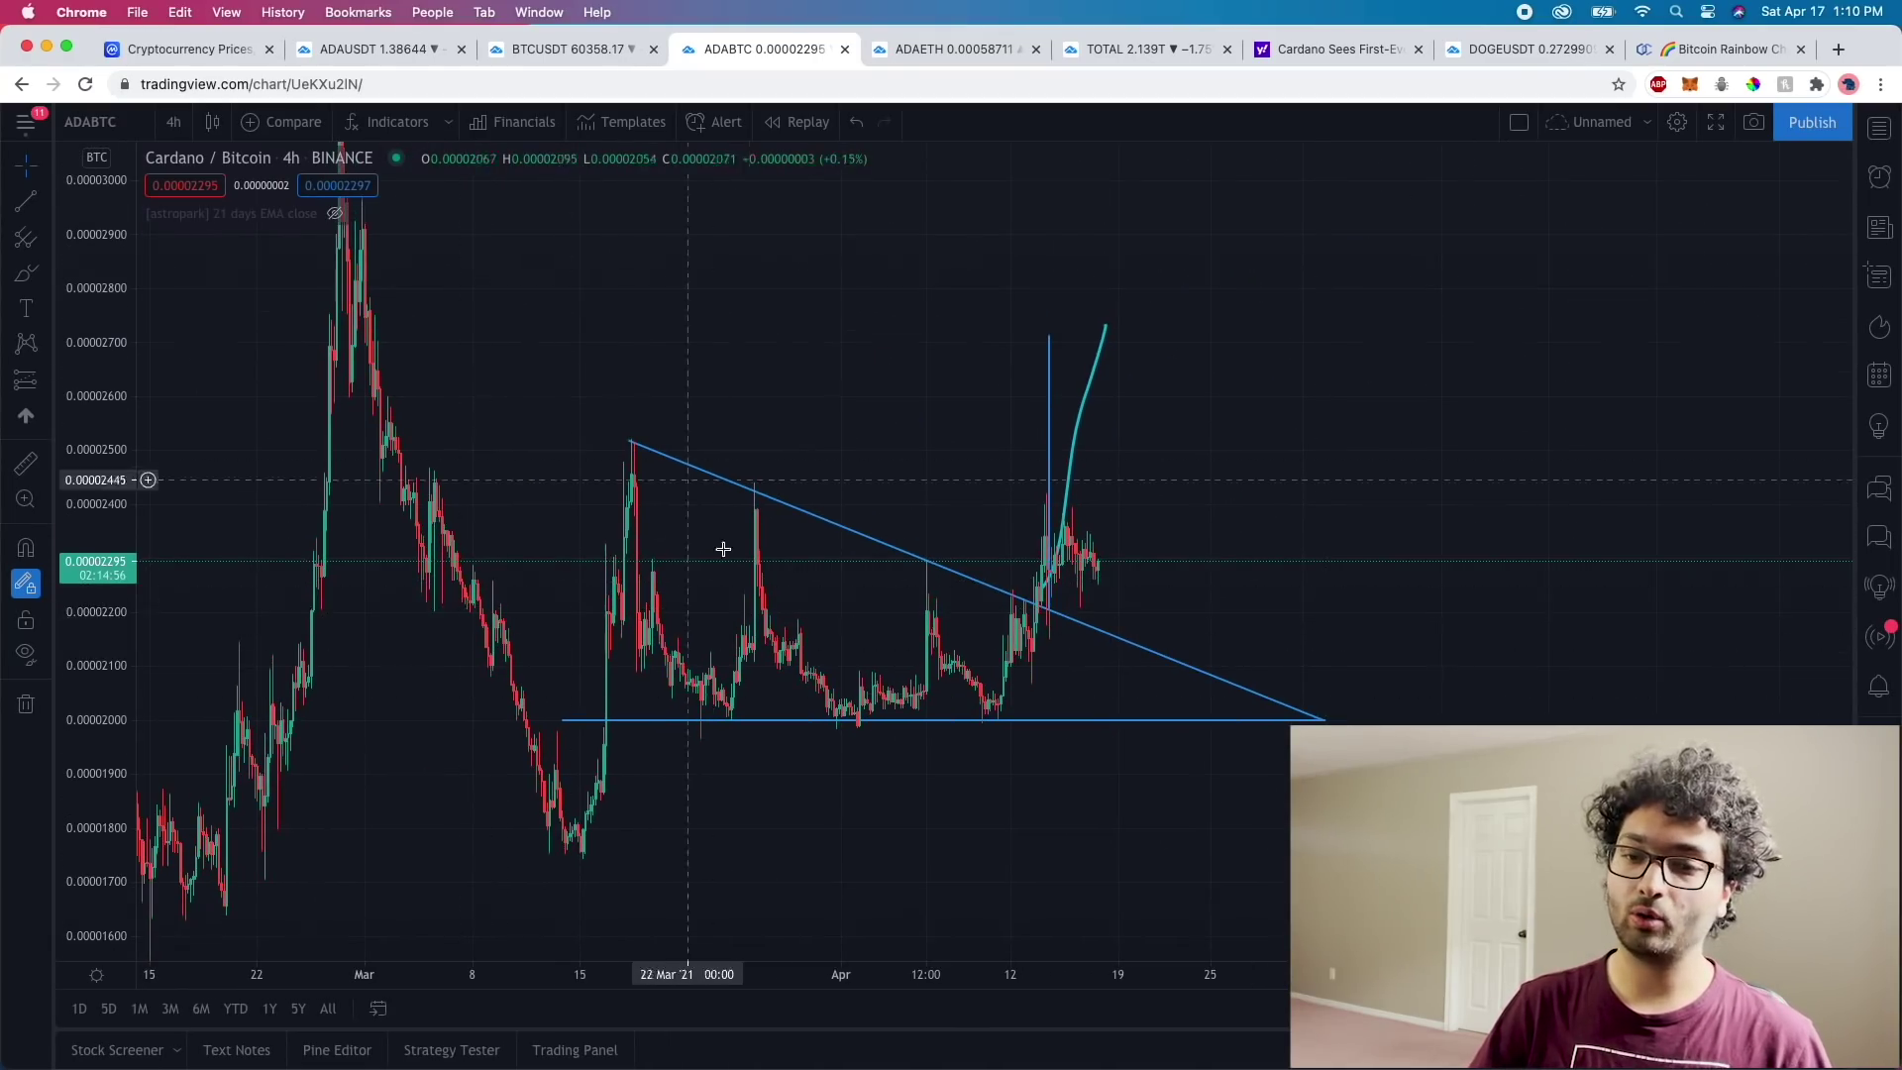
mouse_move(1294, 591)
left_mouse_down()
mouse_move(1292, 608)
mouse_move(1333, 608)
left_mouse_up()
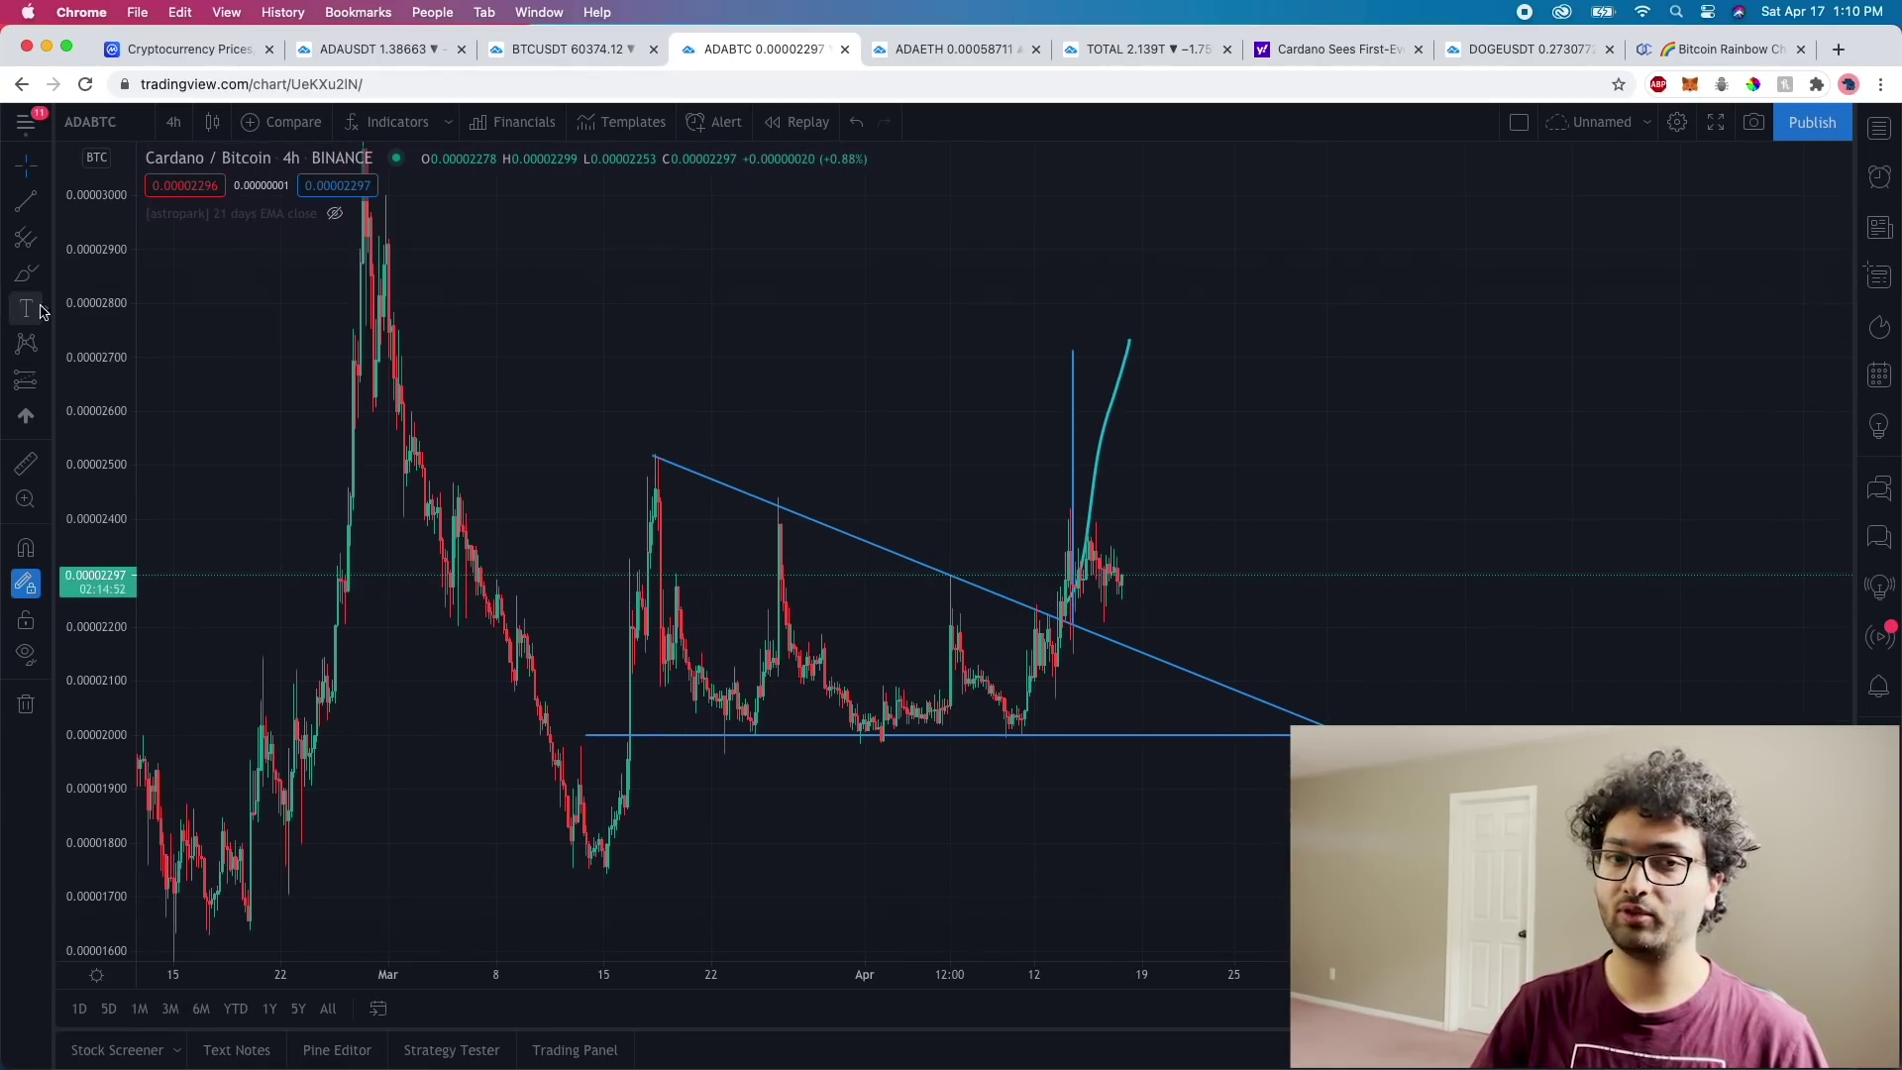
scroll(210, 651, "down", 3)
left_click(174, 121)
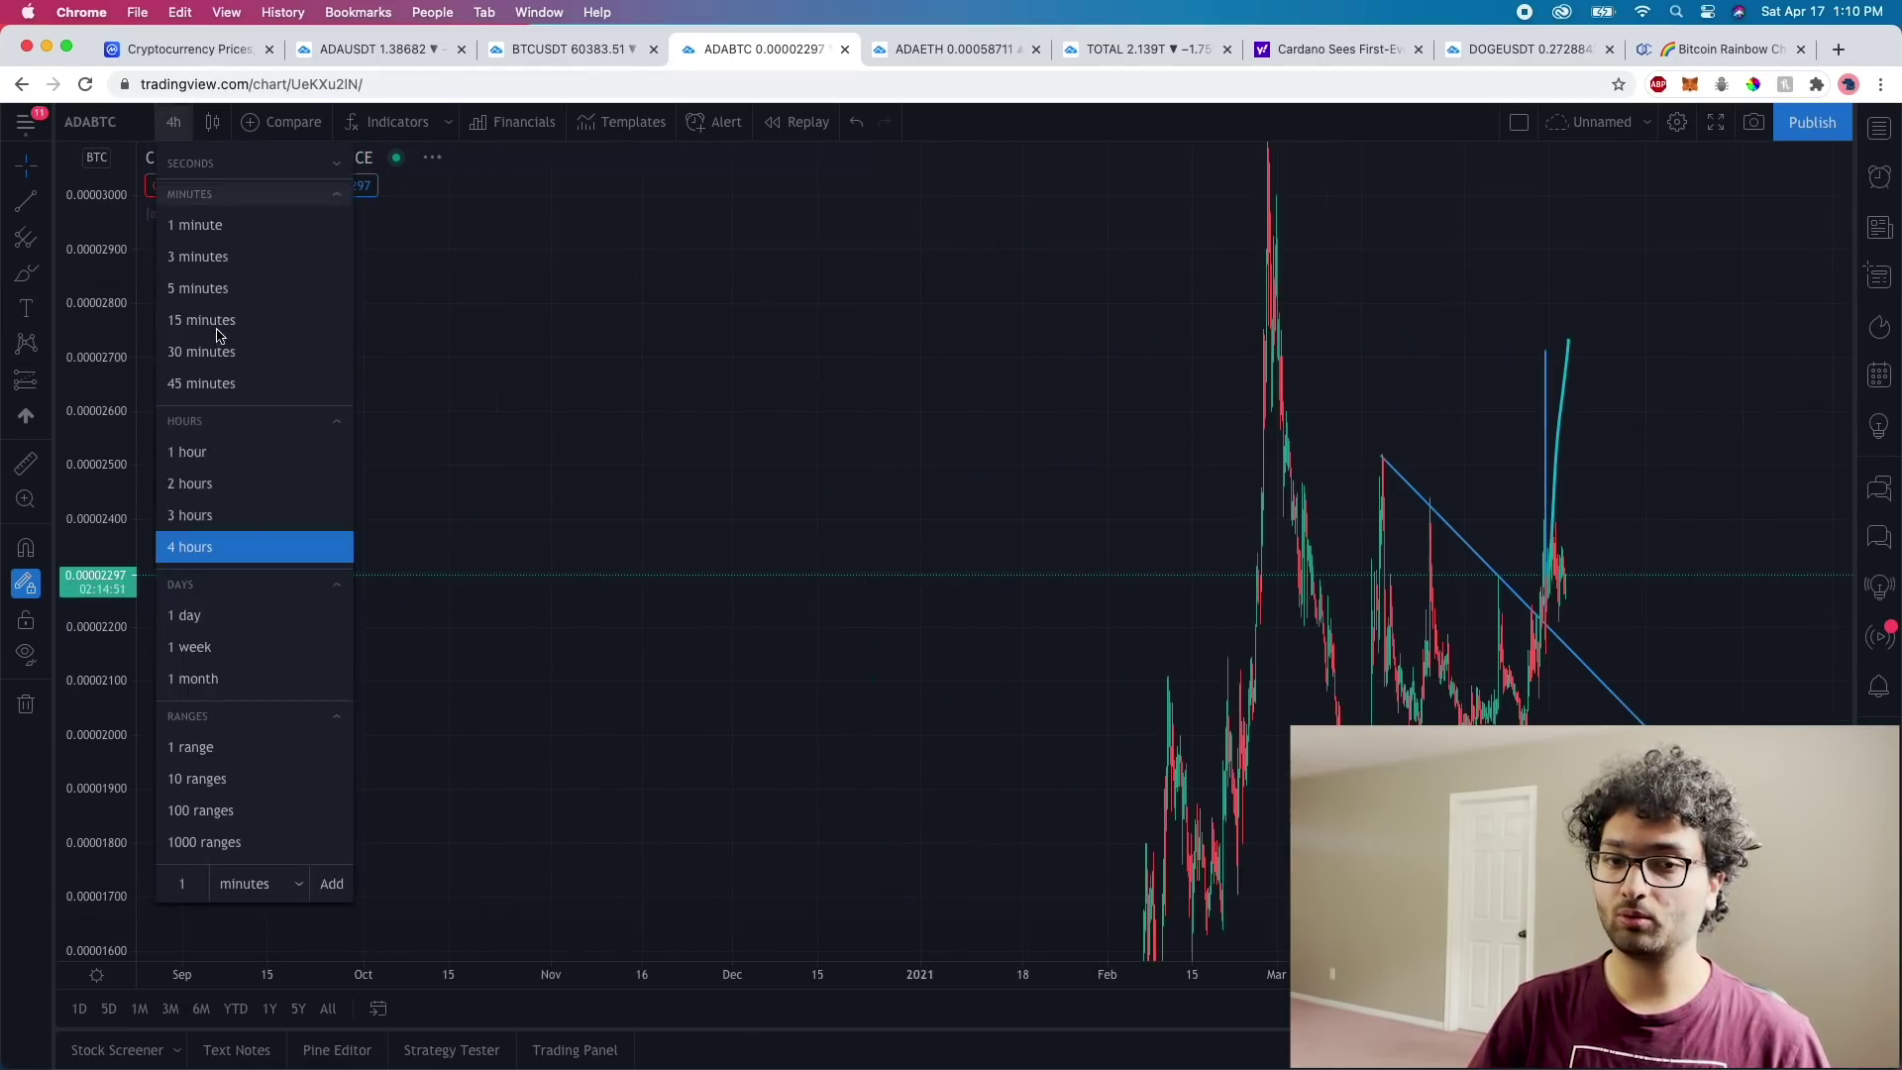
Set Cardano/Bitcoin to 1D, draw a Price Range about 283% above current price, then open ADAETH.
left_click(243, 619)
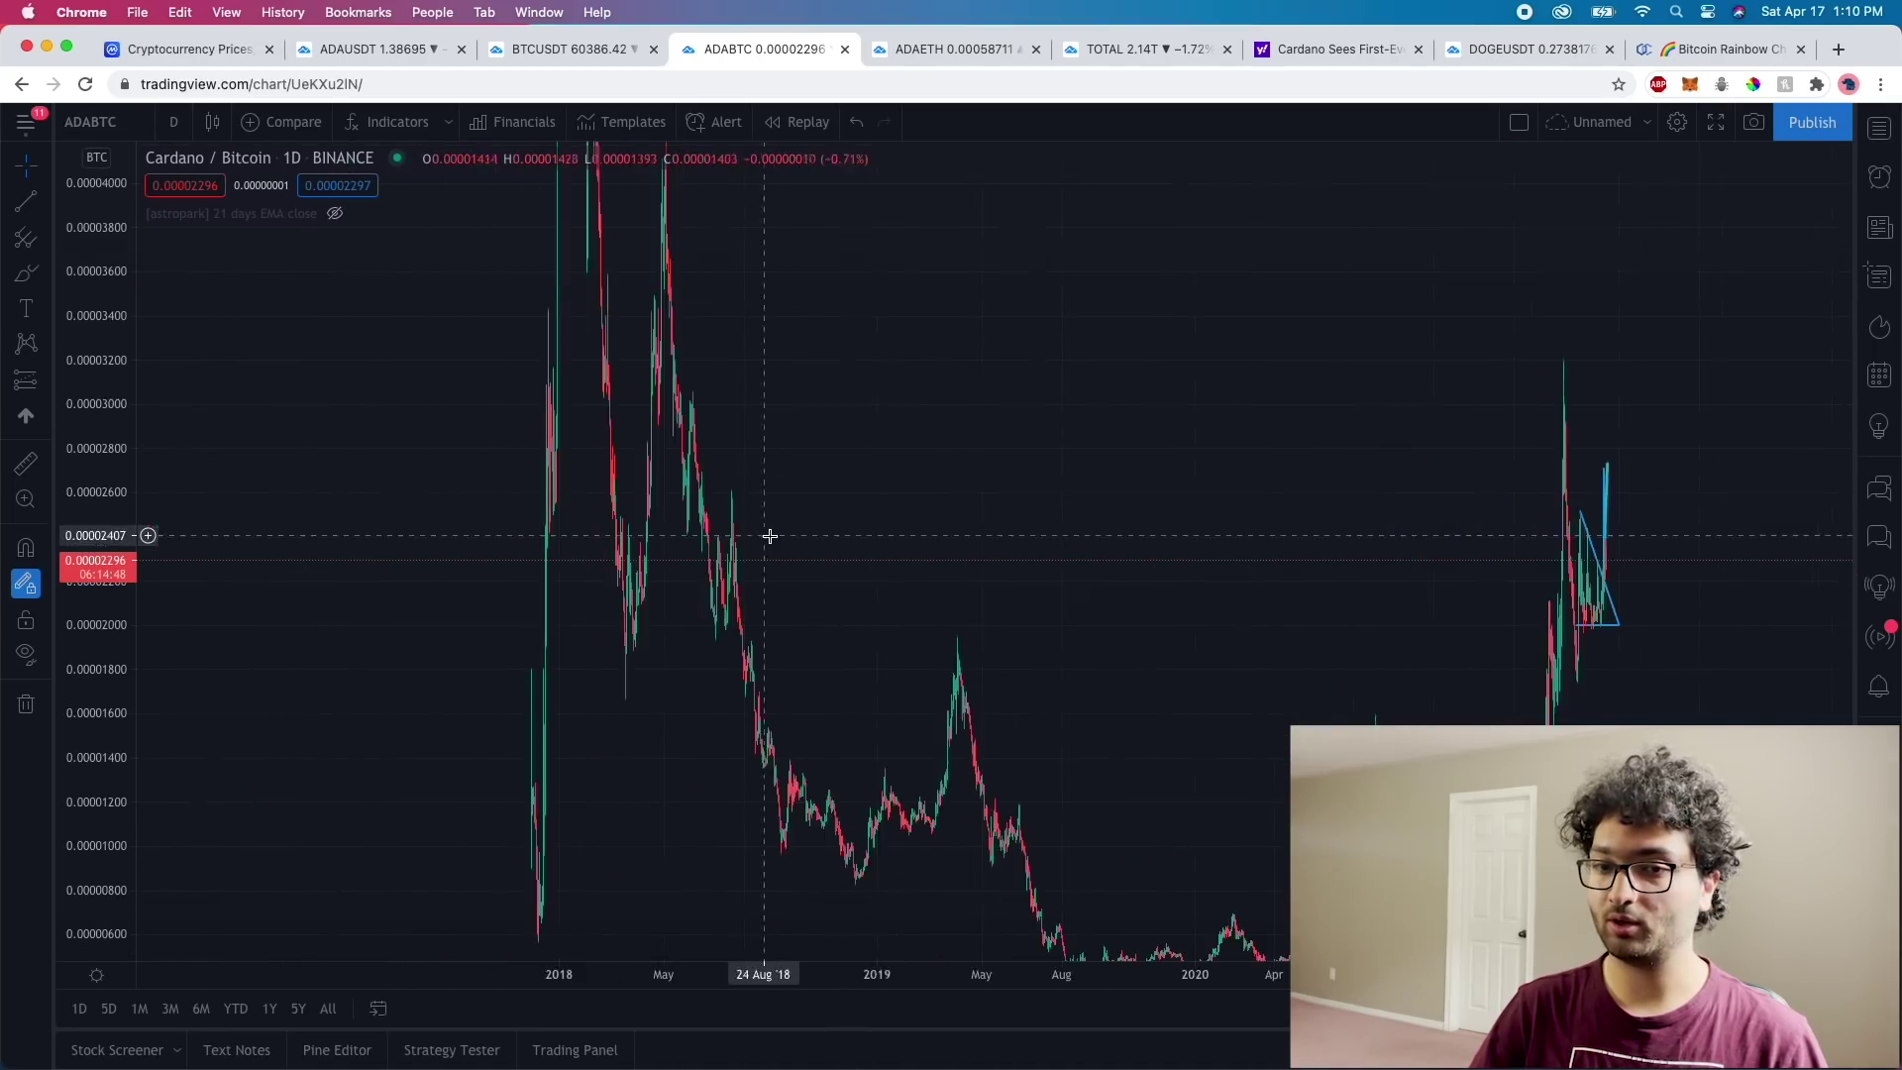
mouse_move(769, 535)
left_mouse_down()
mouse_move(587, 650)
mouse_move(521, 438)
left_mouse_up()
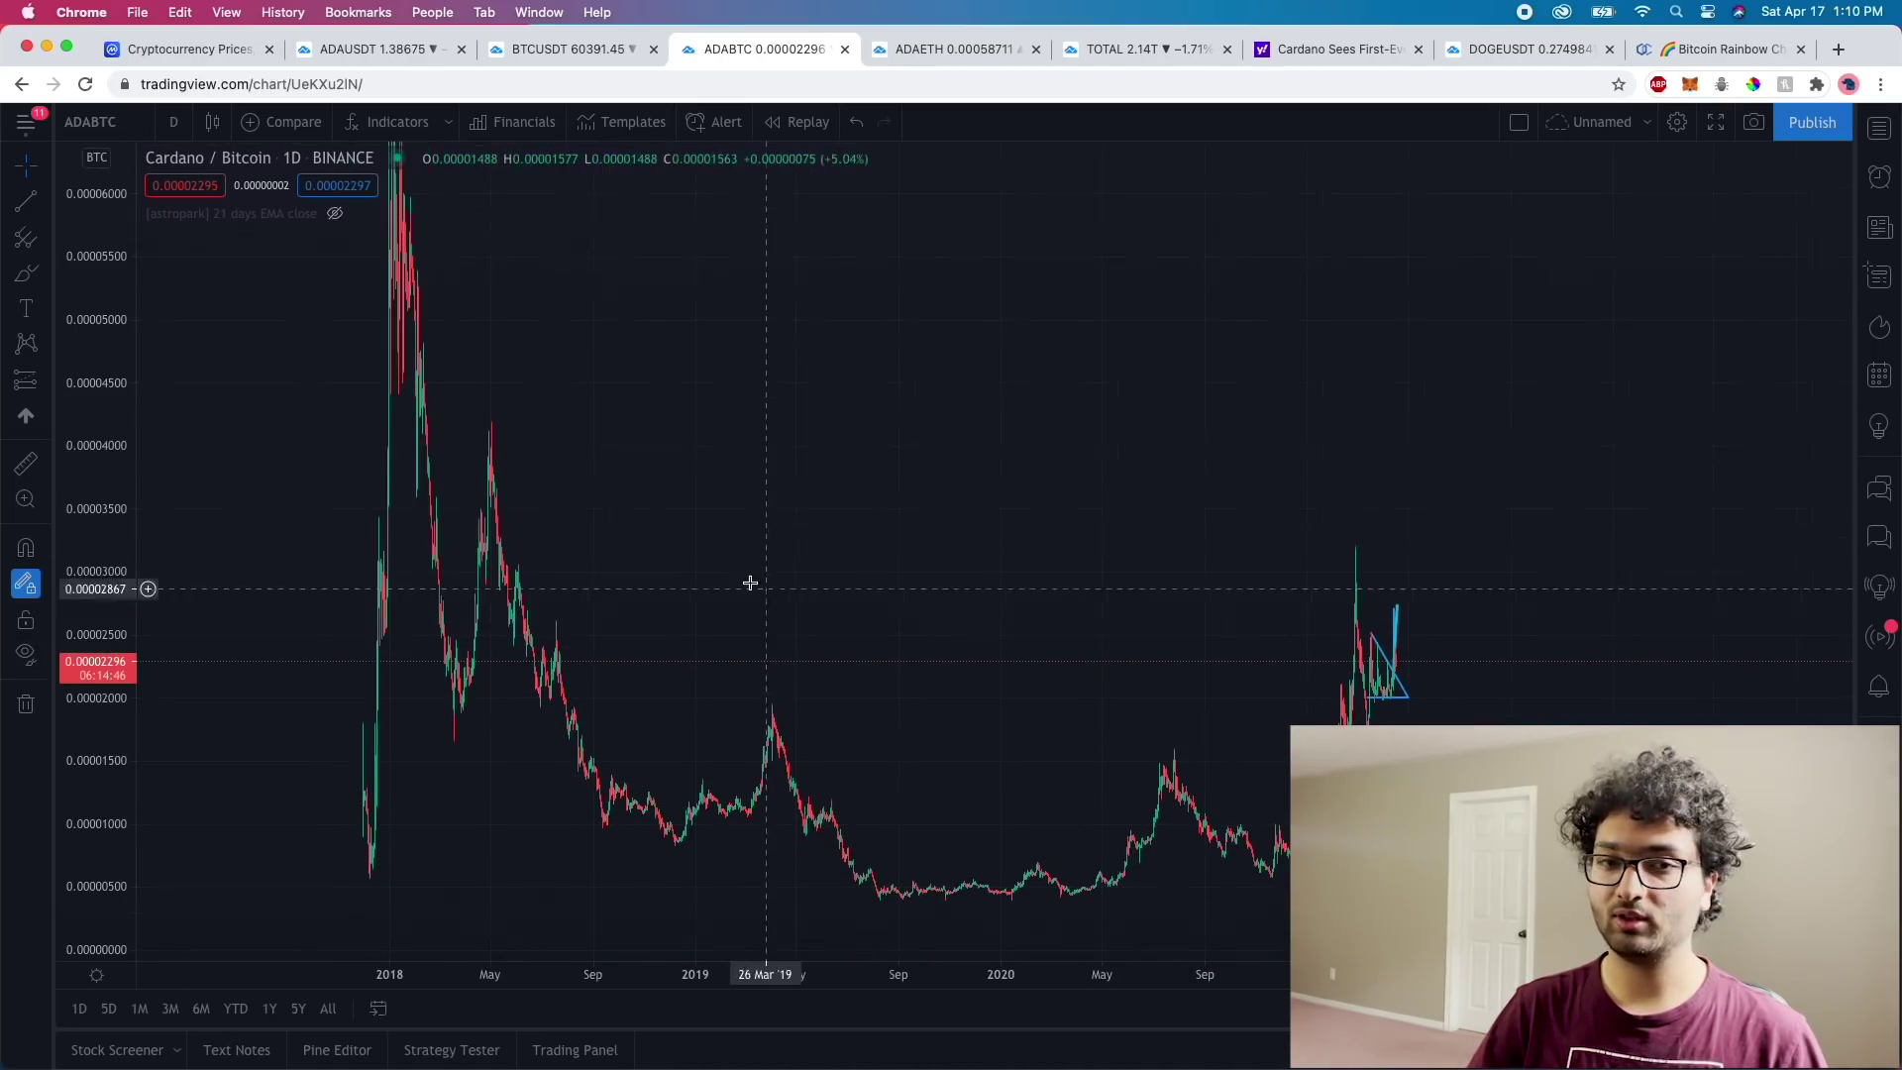
left_click(47, 377)
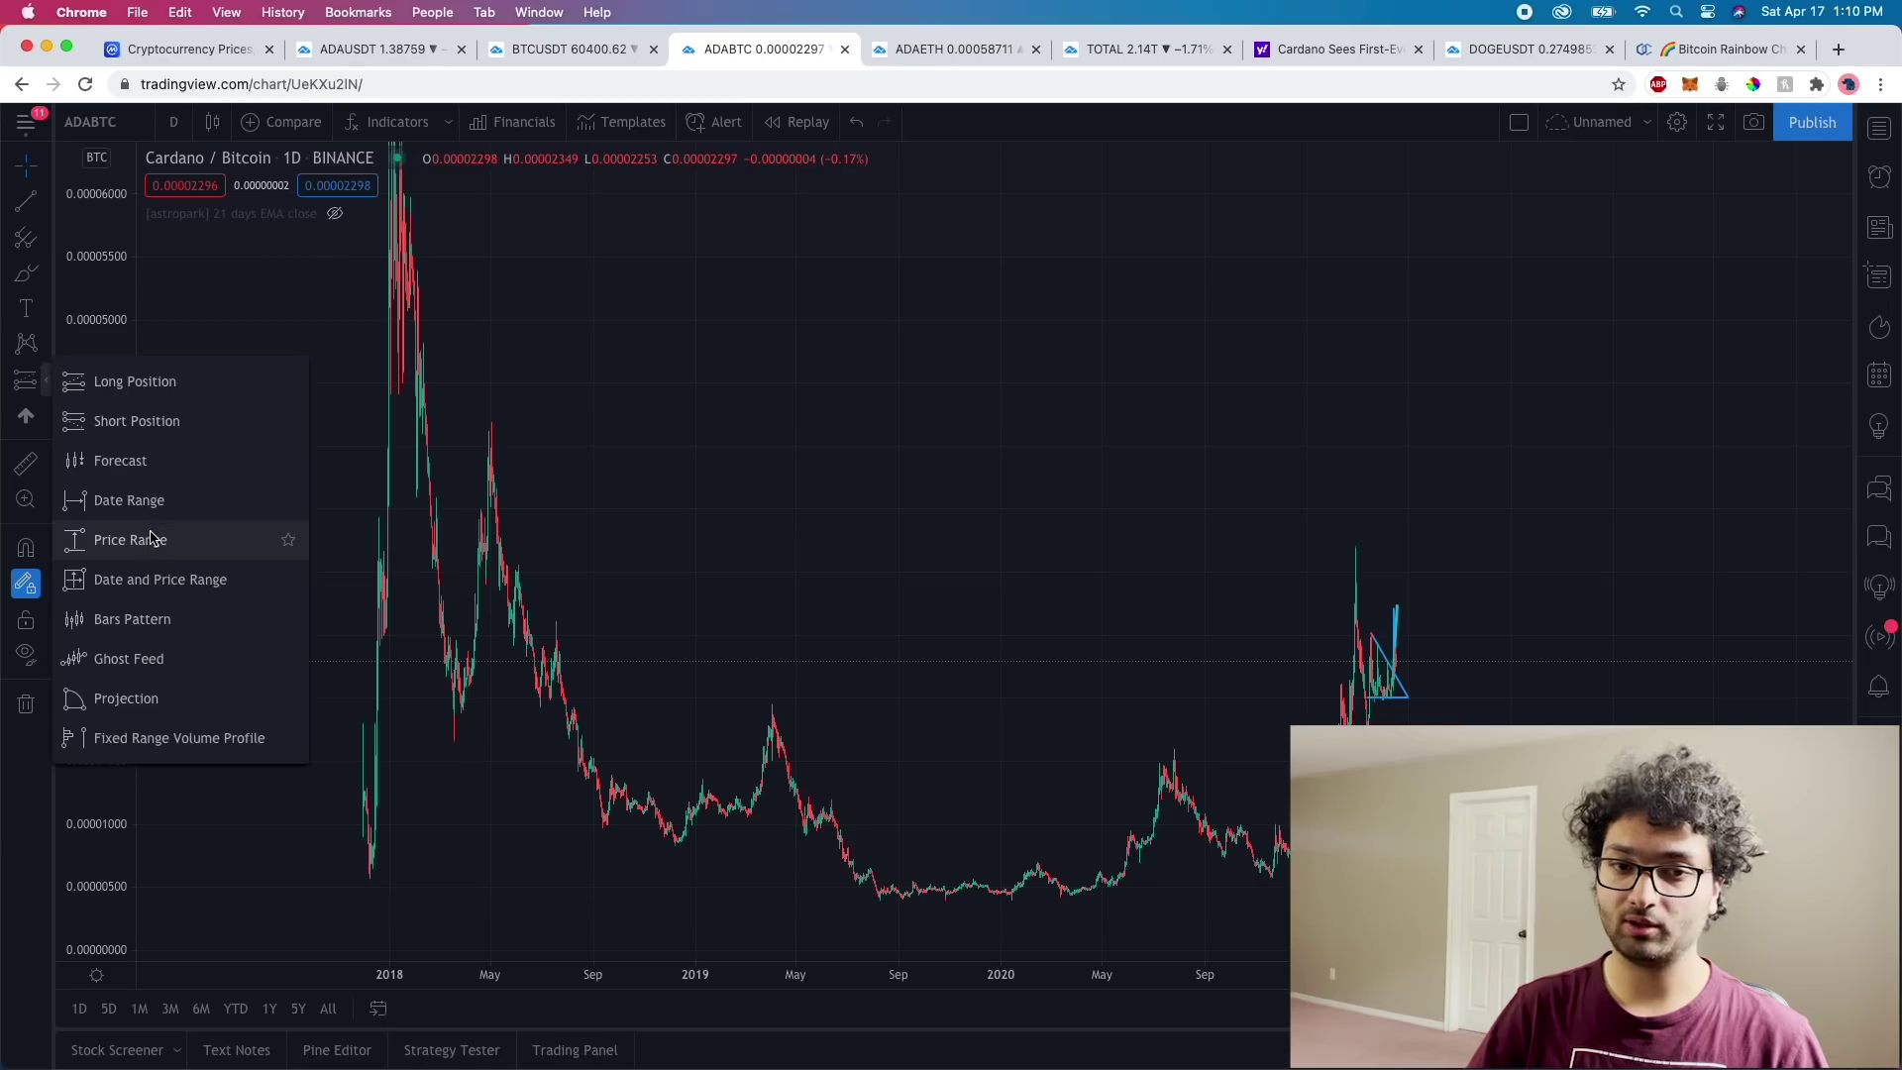
left_click(150, 537)
left_click(1444, 661)
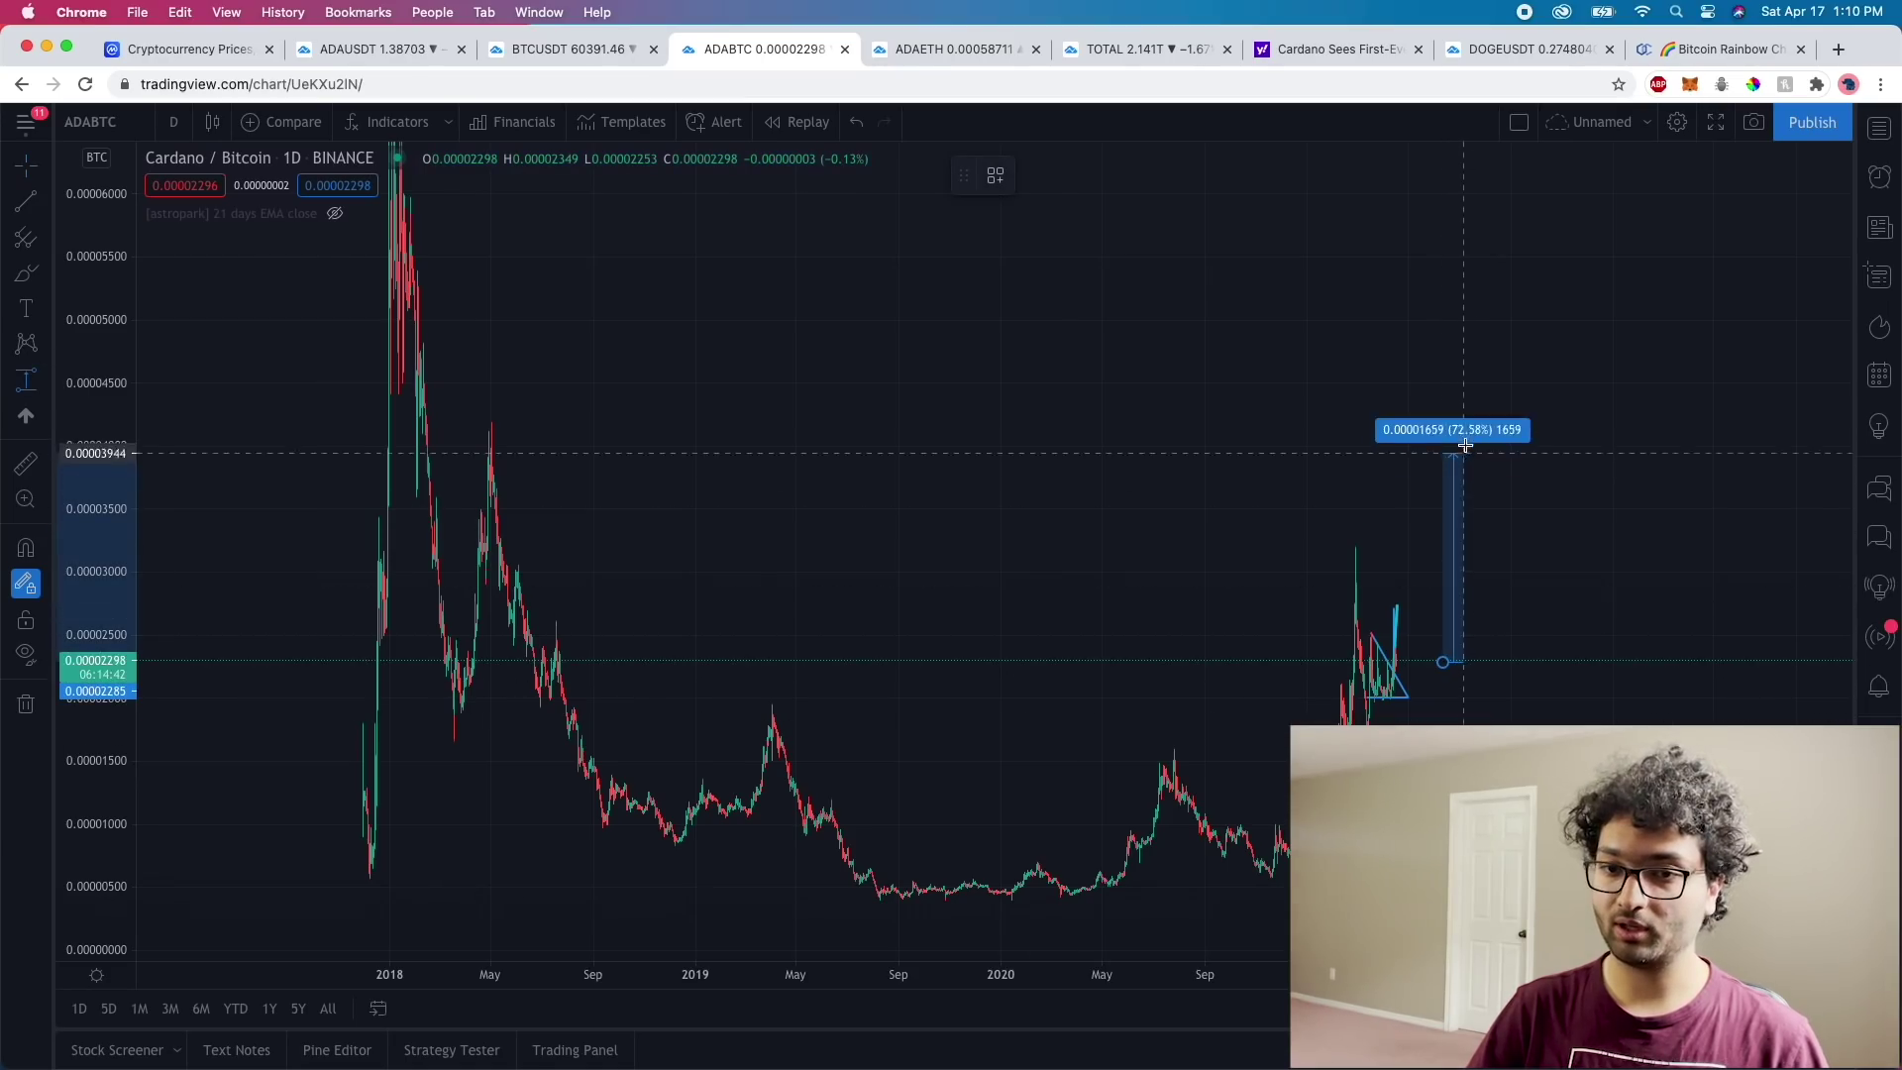
left_click(1463, 423)
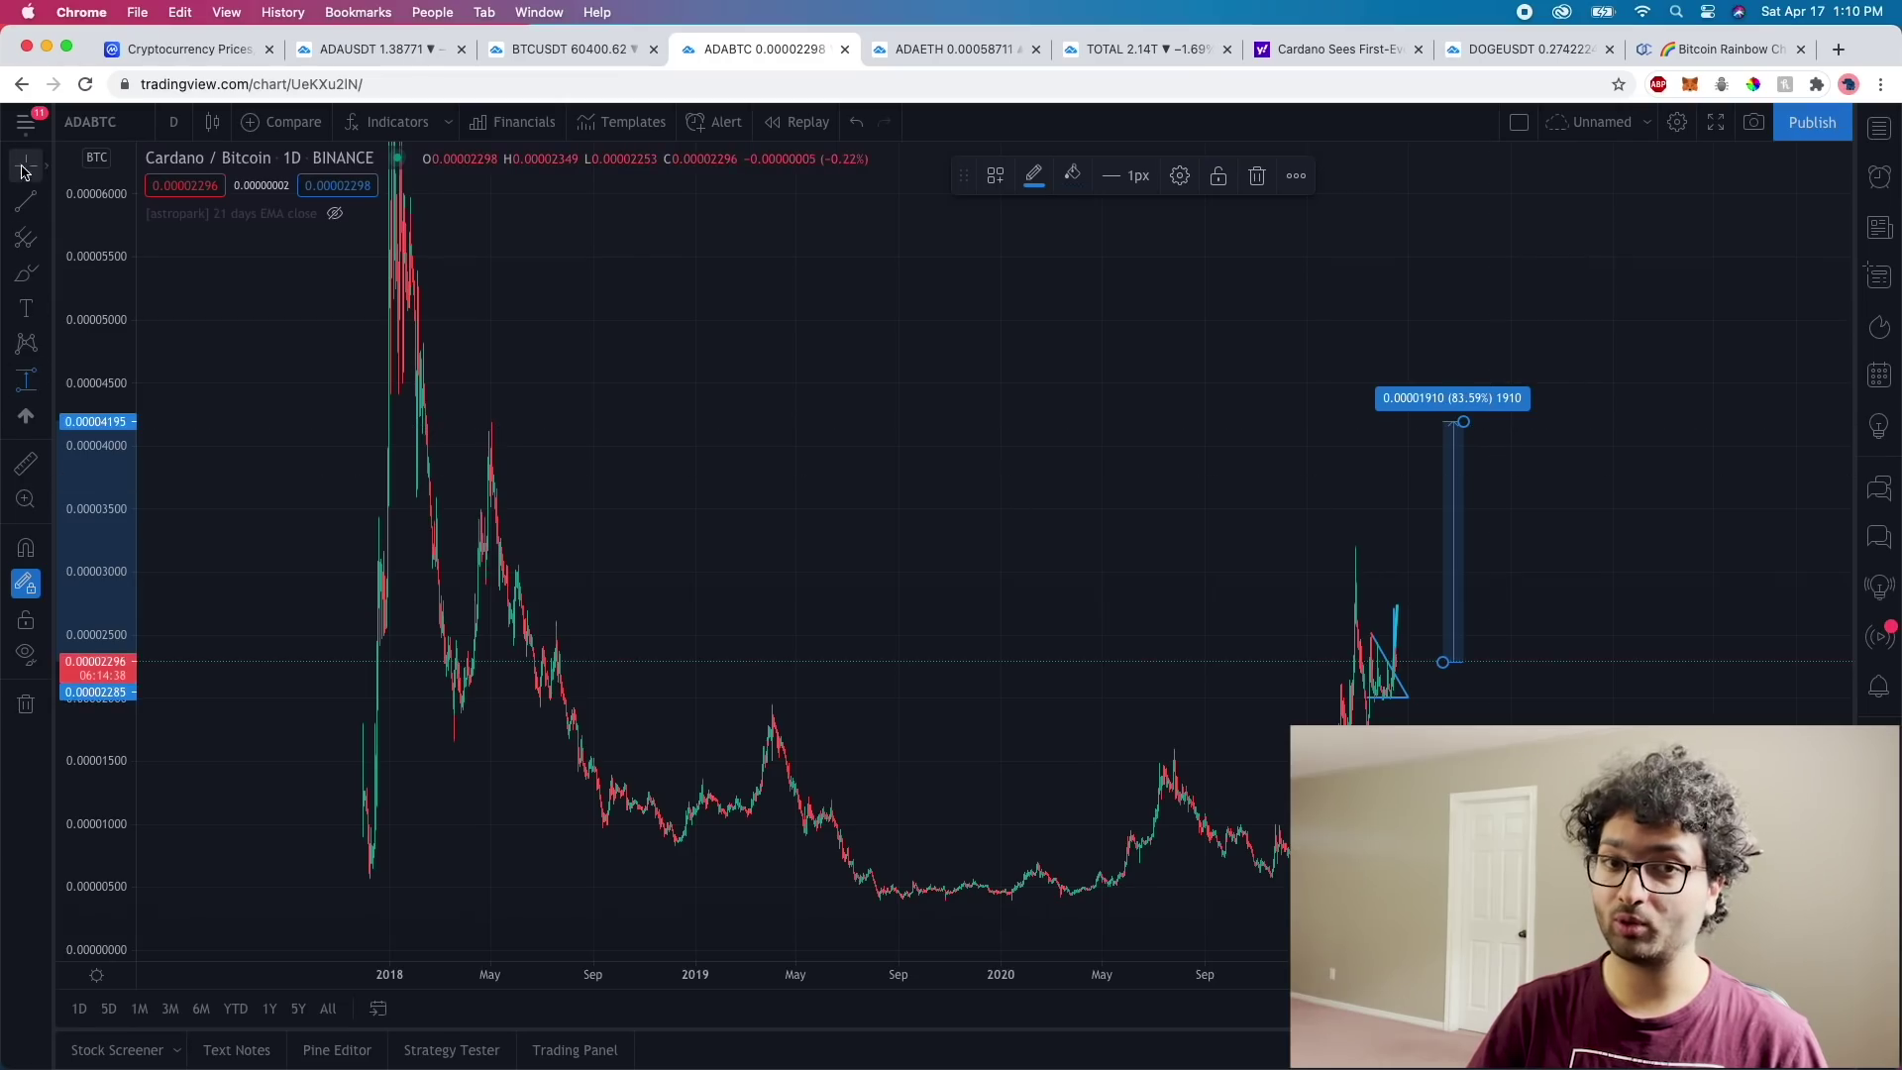
mouse_move(99, 393)
left_mouse_down()
mouse_move(103, 573)
mouse_move(298, 634)
left_mouse_up()
left_click_drag(1415, 650, 1428, 275)
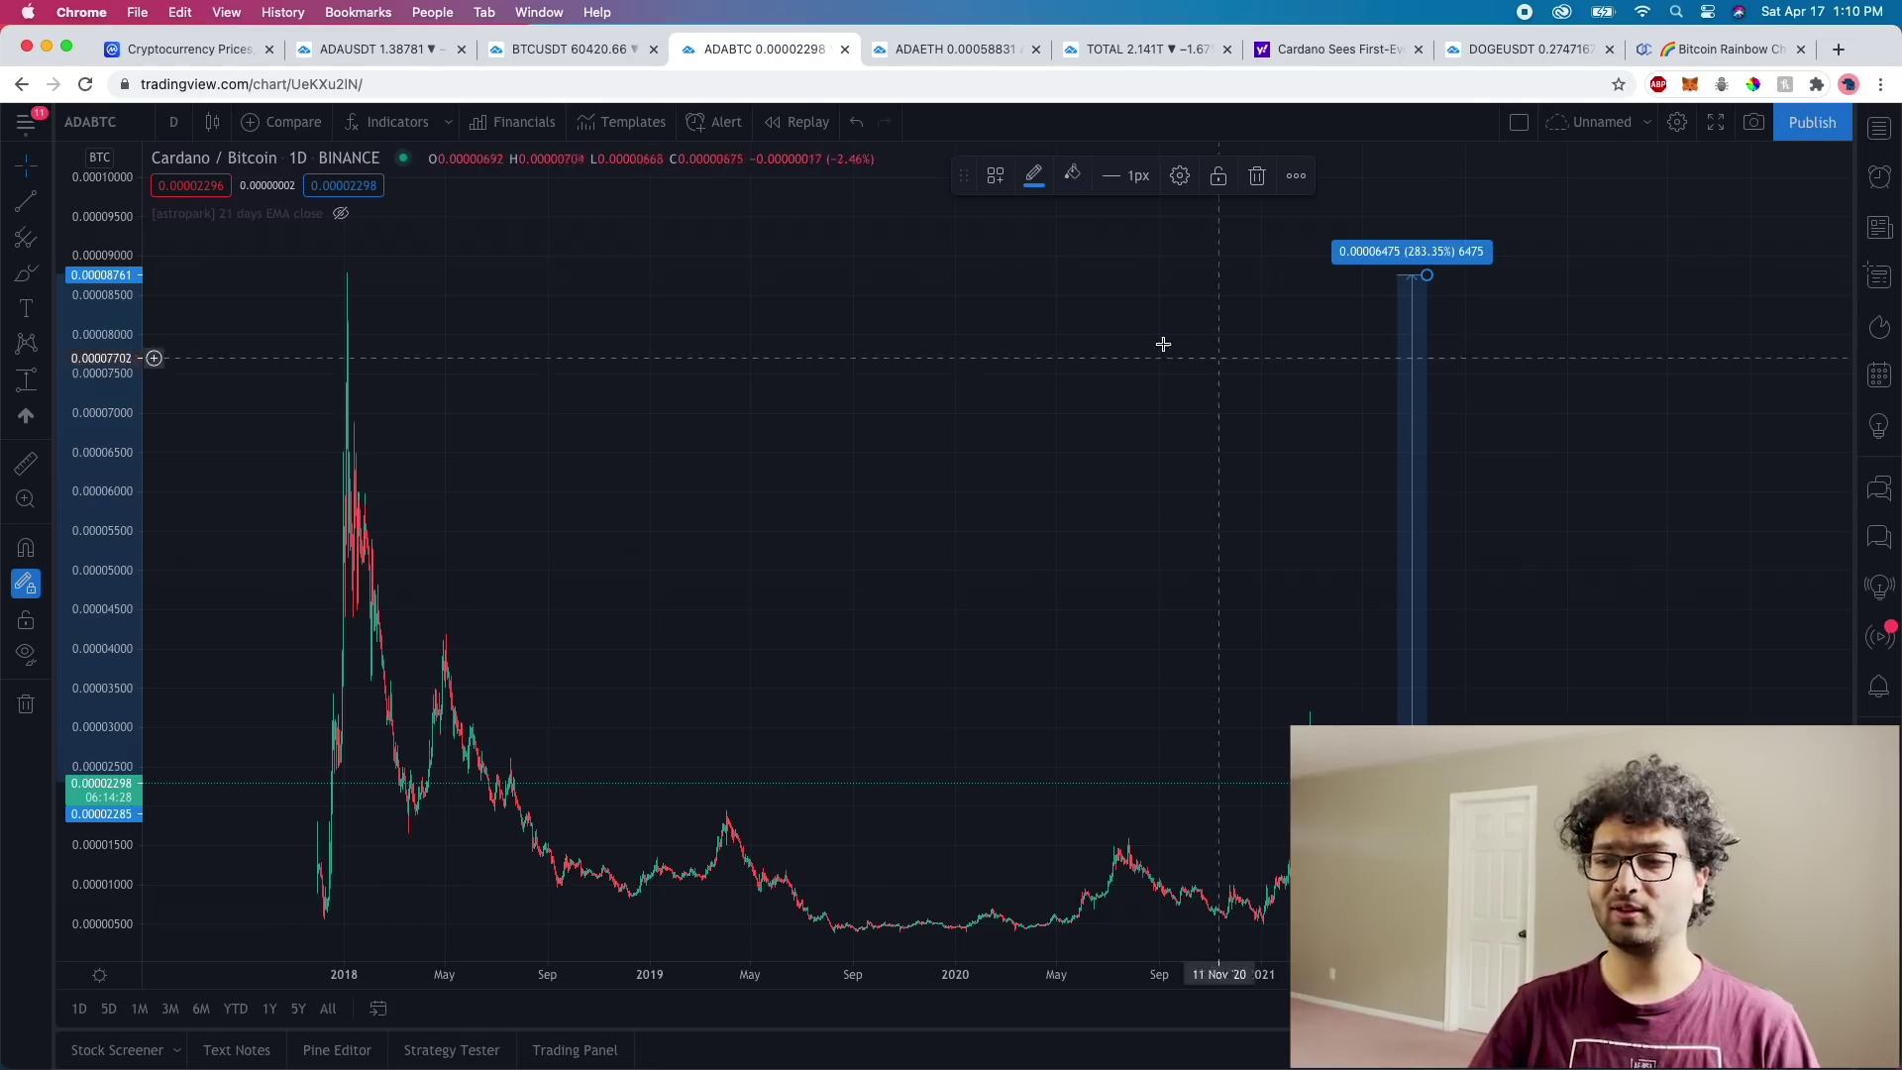
left_click(946, 54)
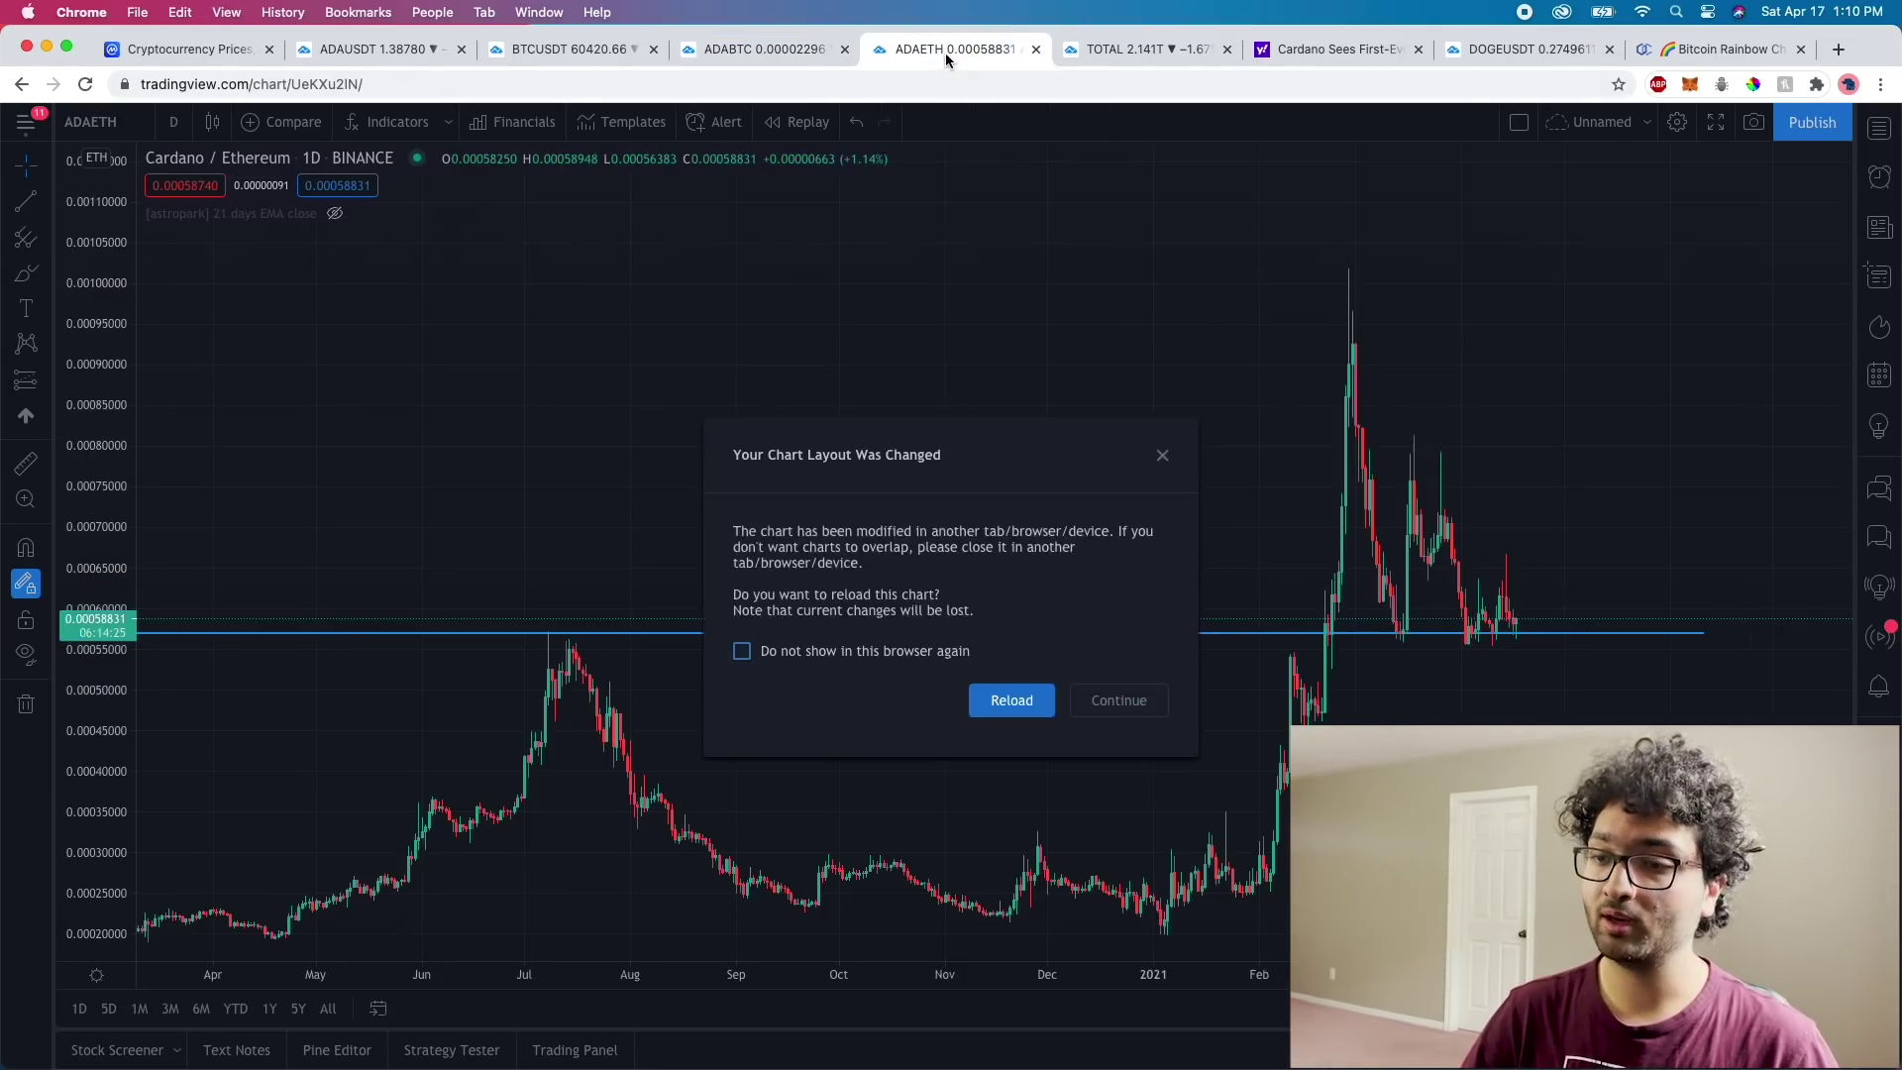
Dismiss the layout-changed notice and pan the Cardano/Ethereum chart back to 2018.
left_click(1177, 451)
scroll(1221, 459, "down", 3)
scroll(1274, 442, "down", 3)
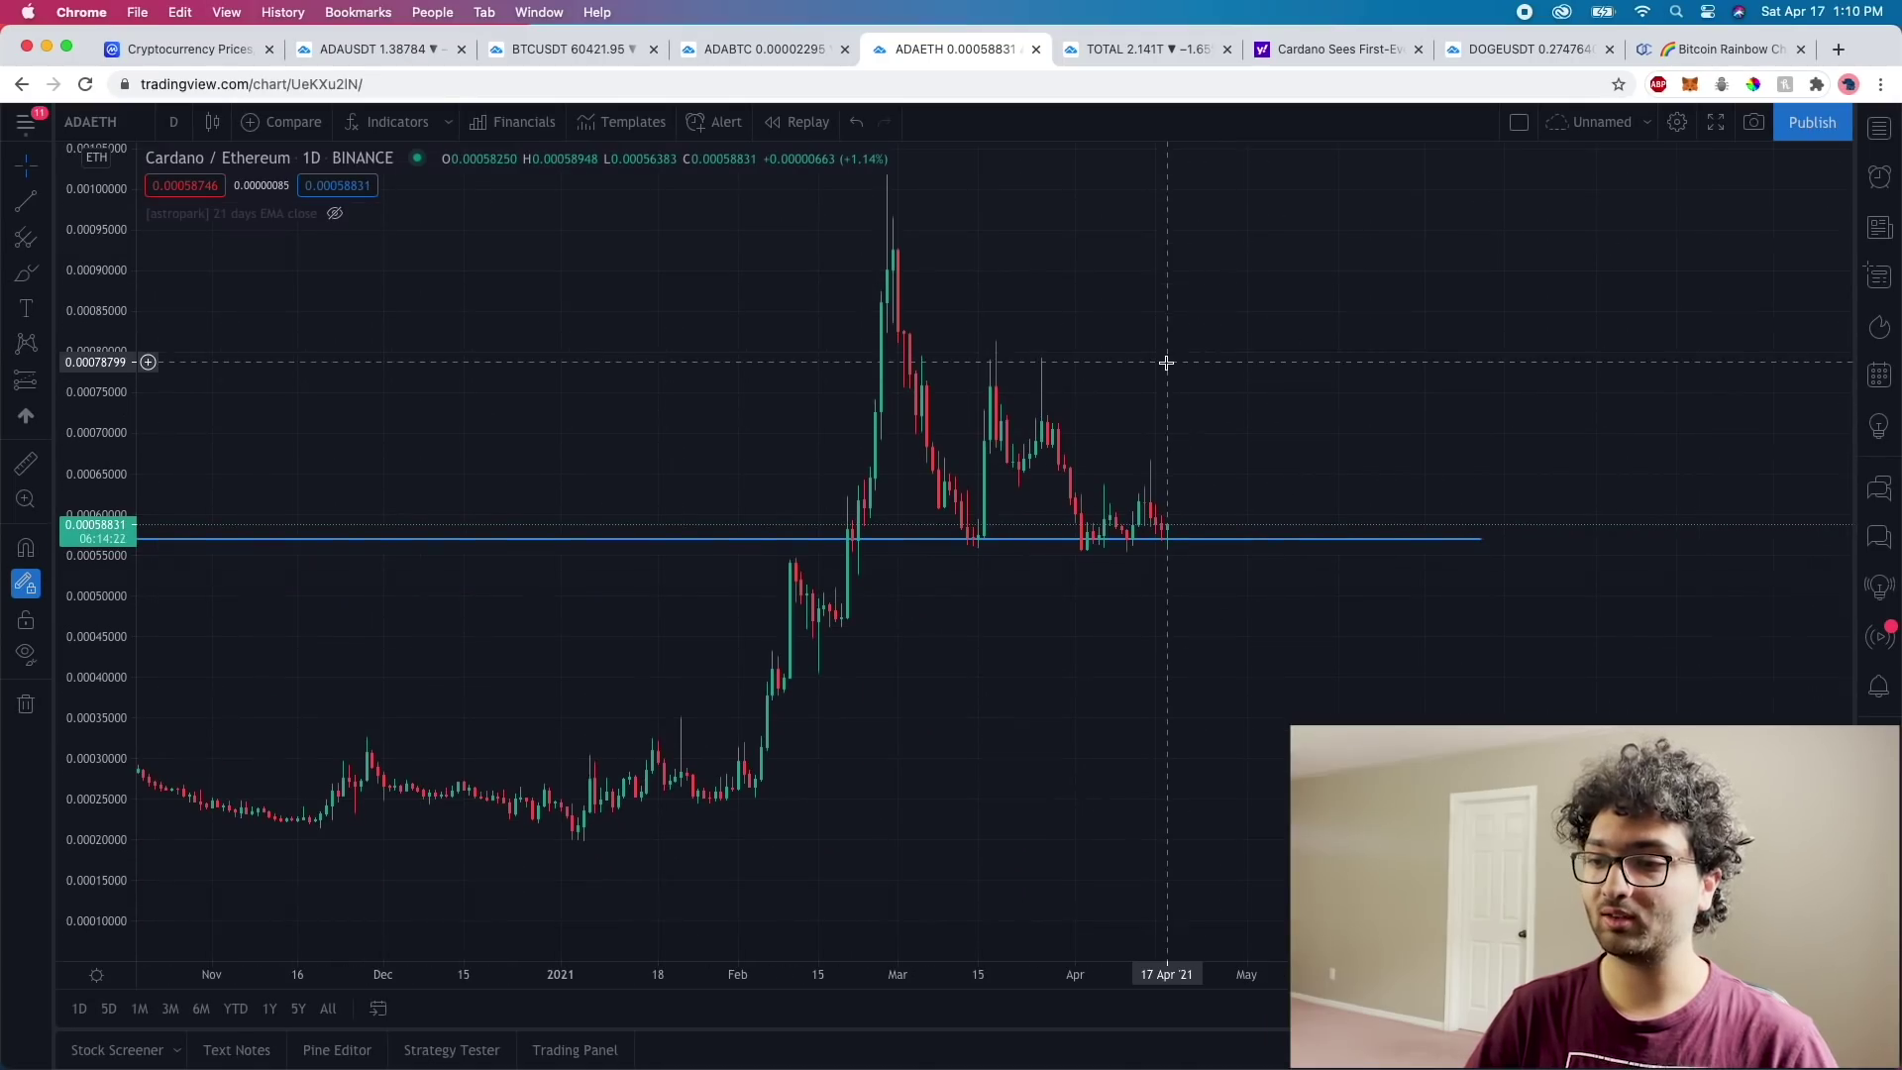
scroll(1180, 382, "down", 3)
scroll(1206, 420, "down", 3)
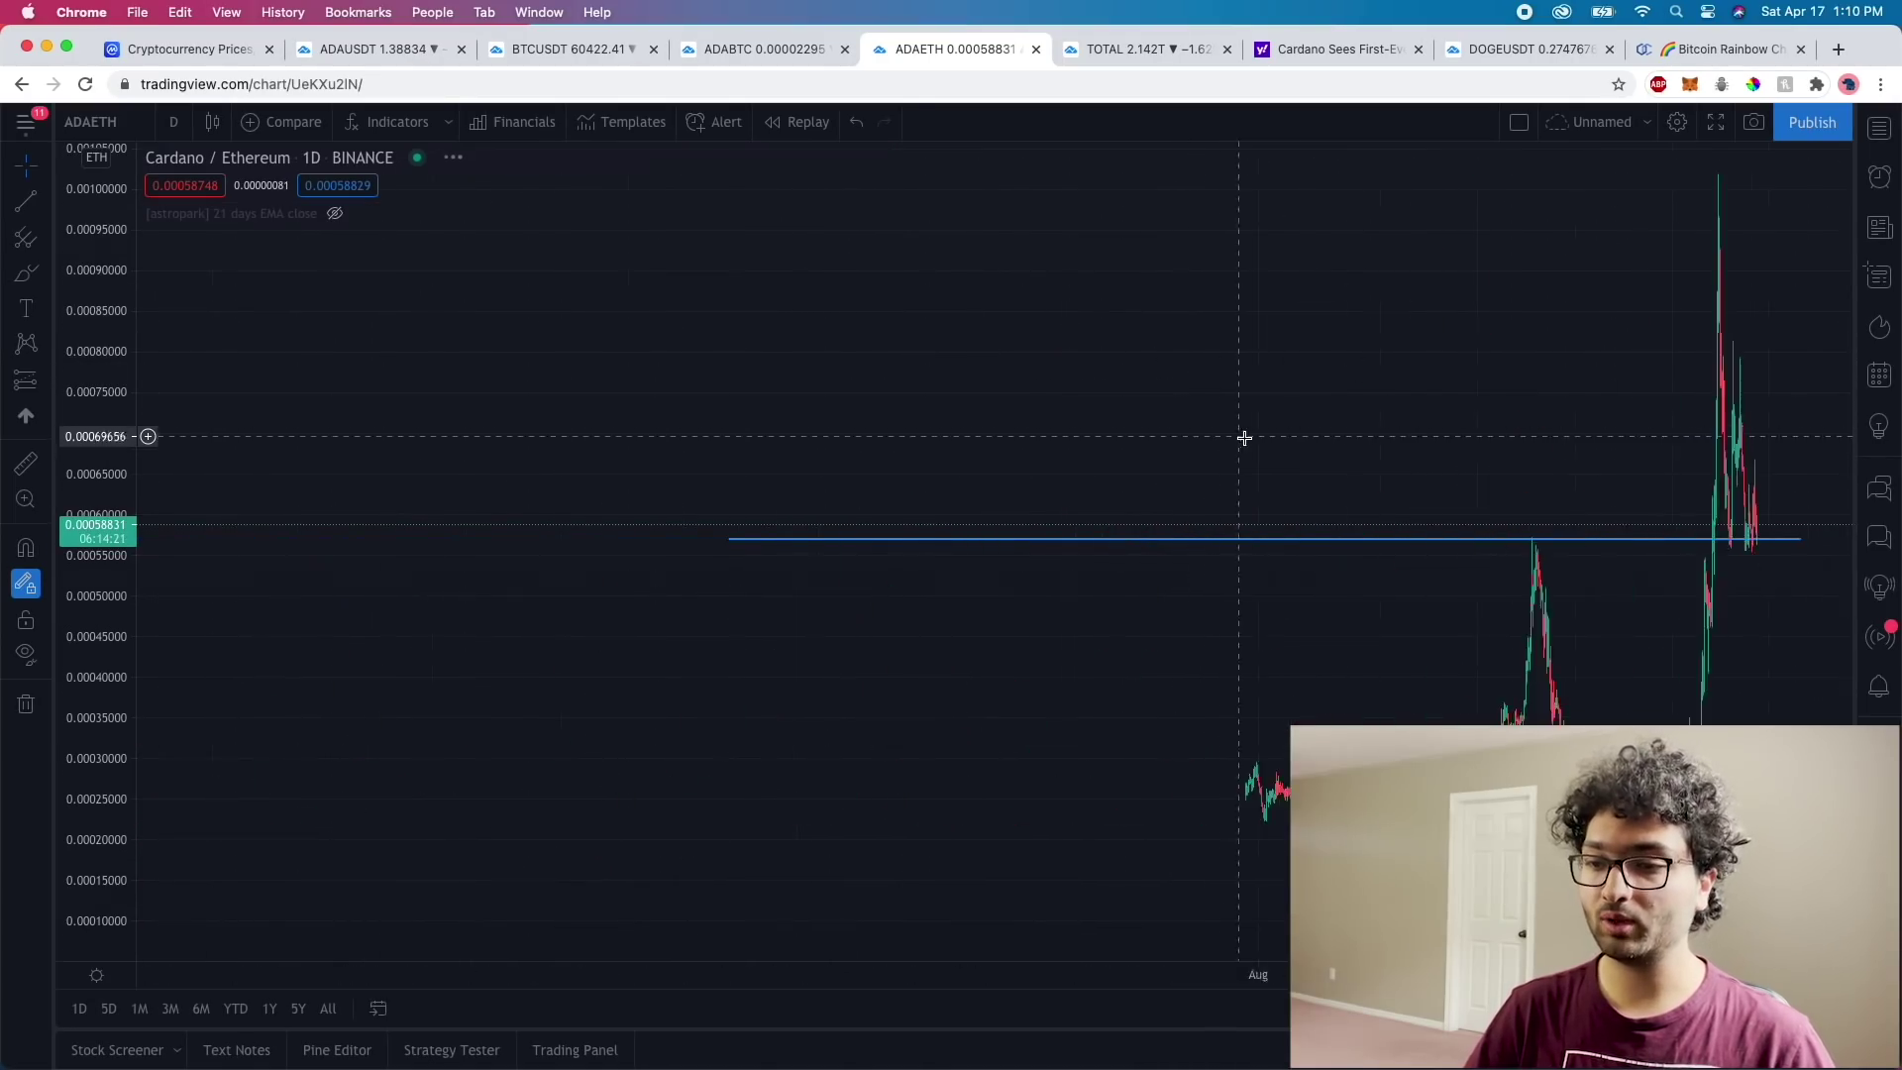
scroll(1244, 437, "down", 3)
left_click_drag(1257, 441, 1132, 453)
scroll(1132, 453, "up", 2)
scroll(1112, 459, "up", 3)
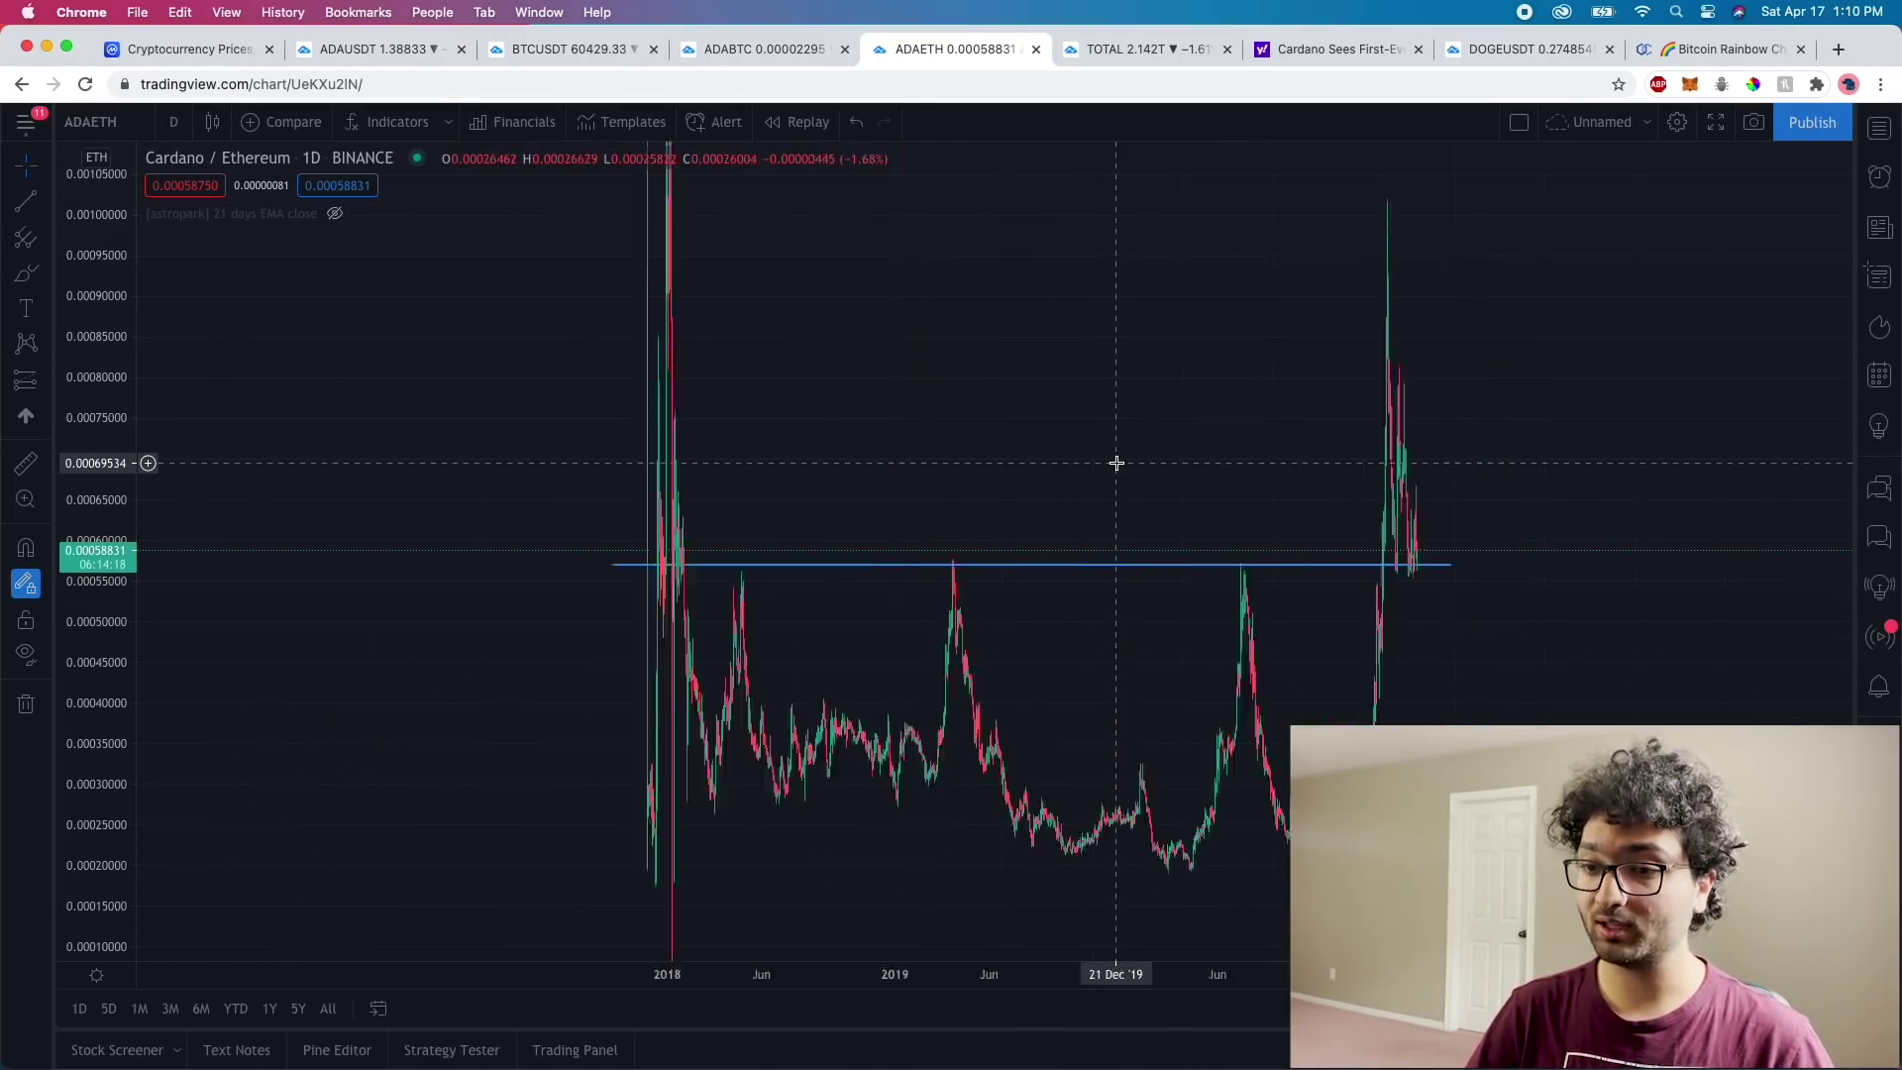
scroll(1112, 458, "up", 3)
scroll(1138, 480, "up", 3)
scroll(1016, 458, "left", 5)
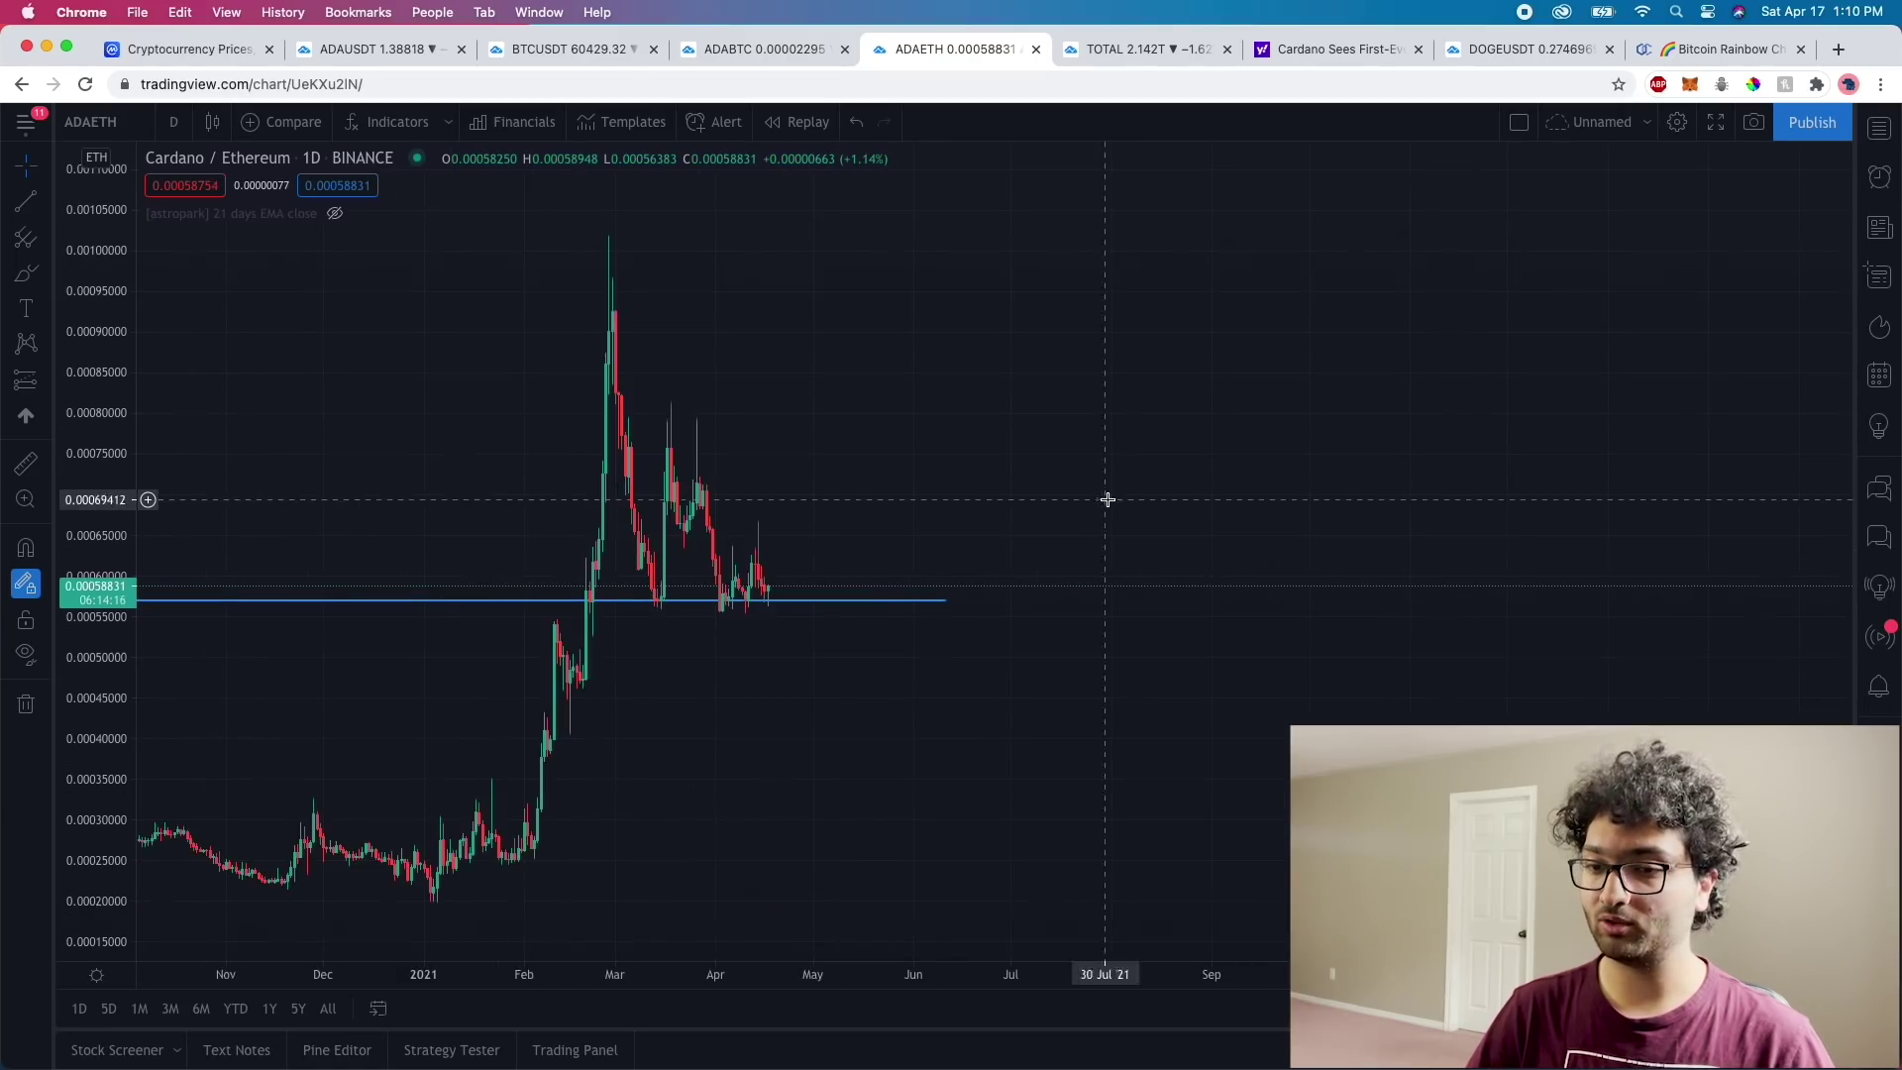
scroll(1104, 497, "left", 1)
scroll(1090, 491, "left", 2)
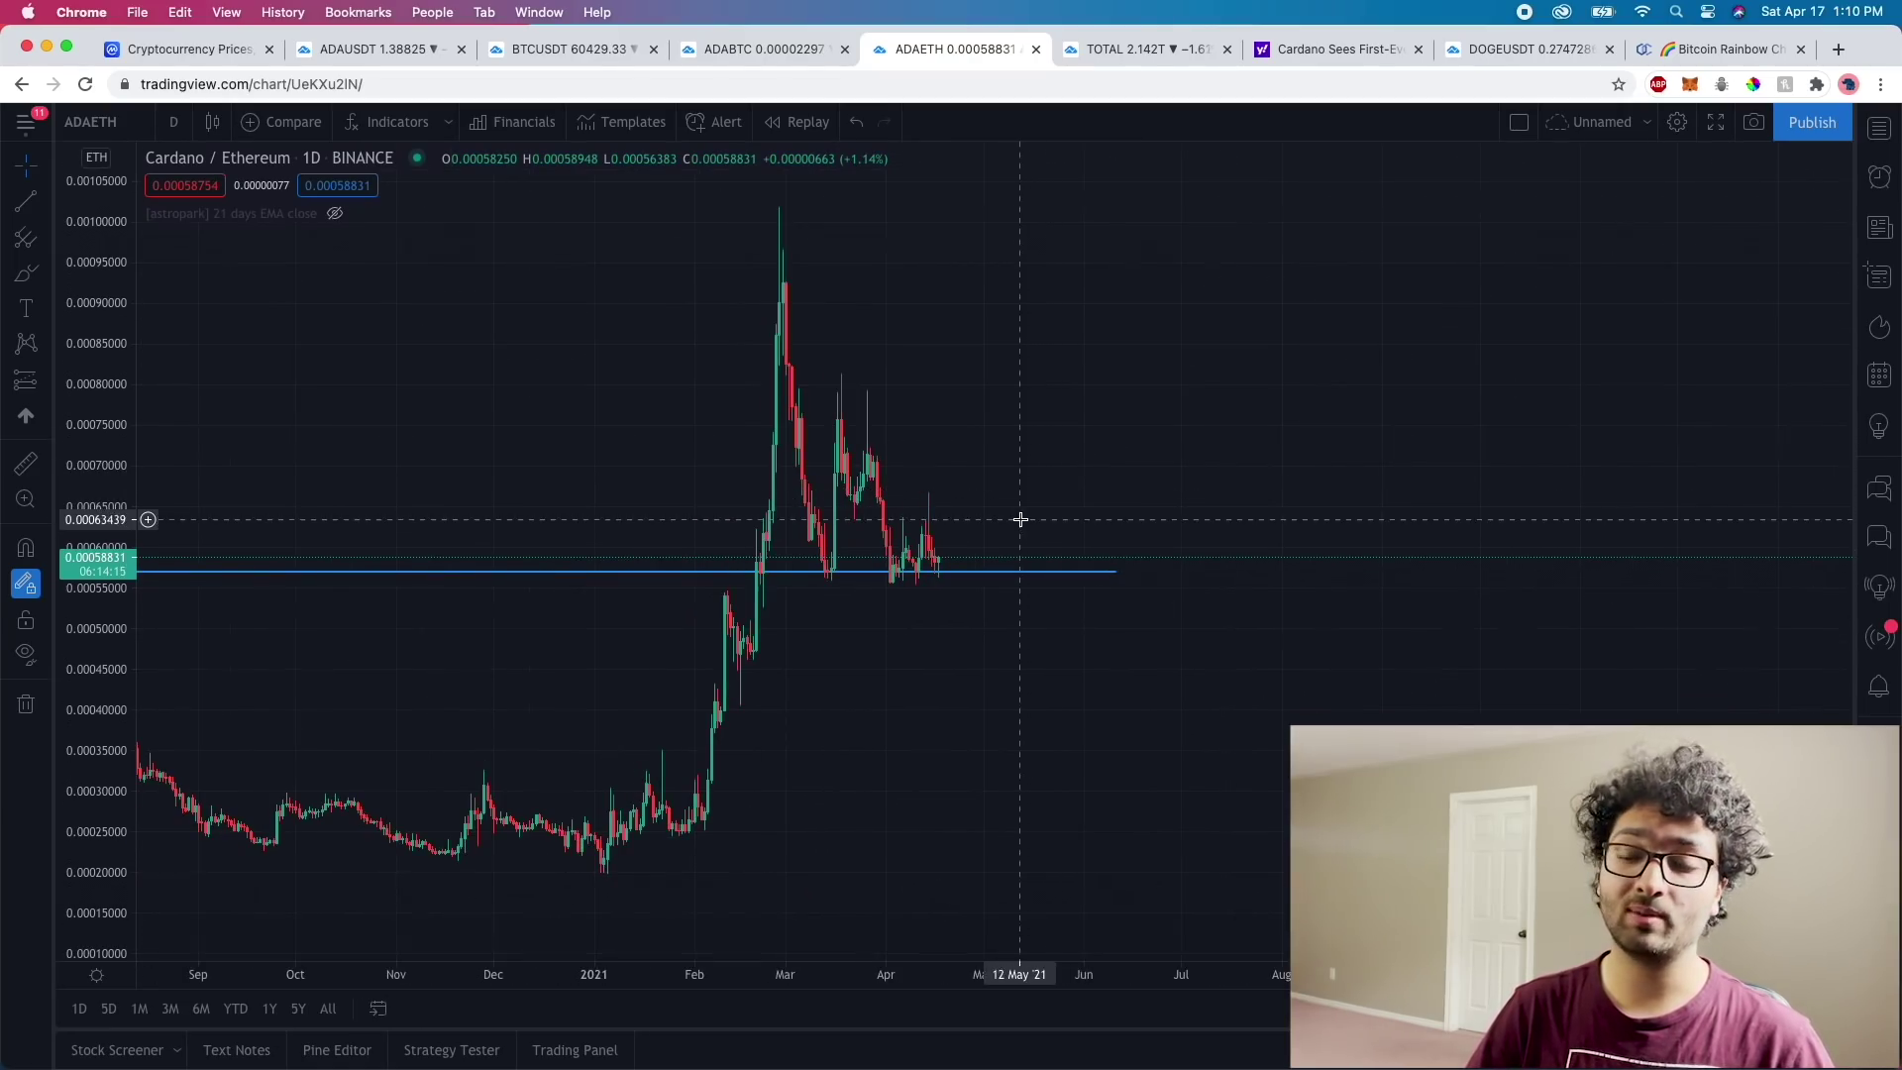
scroll(1026, 475, "left", 1)
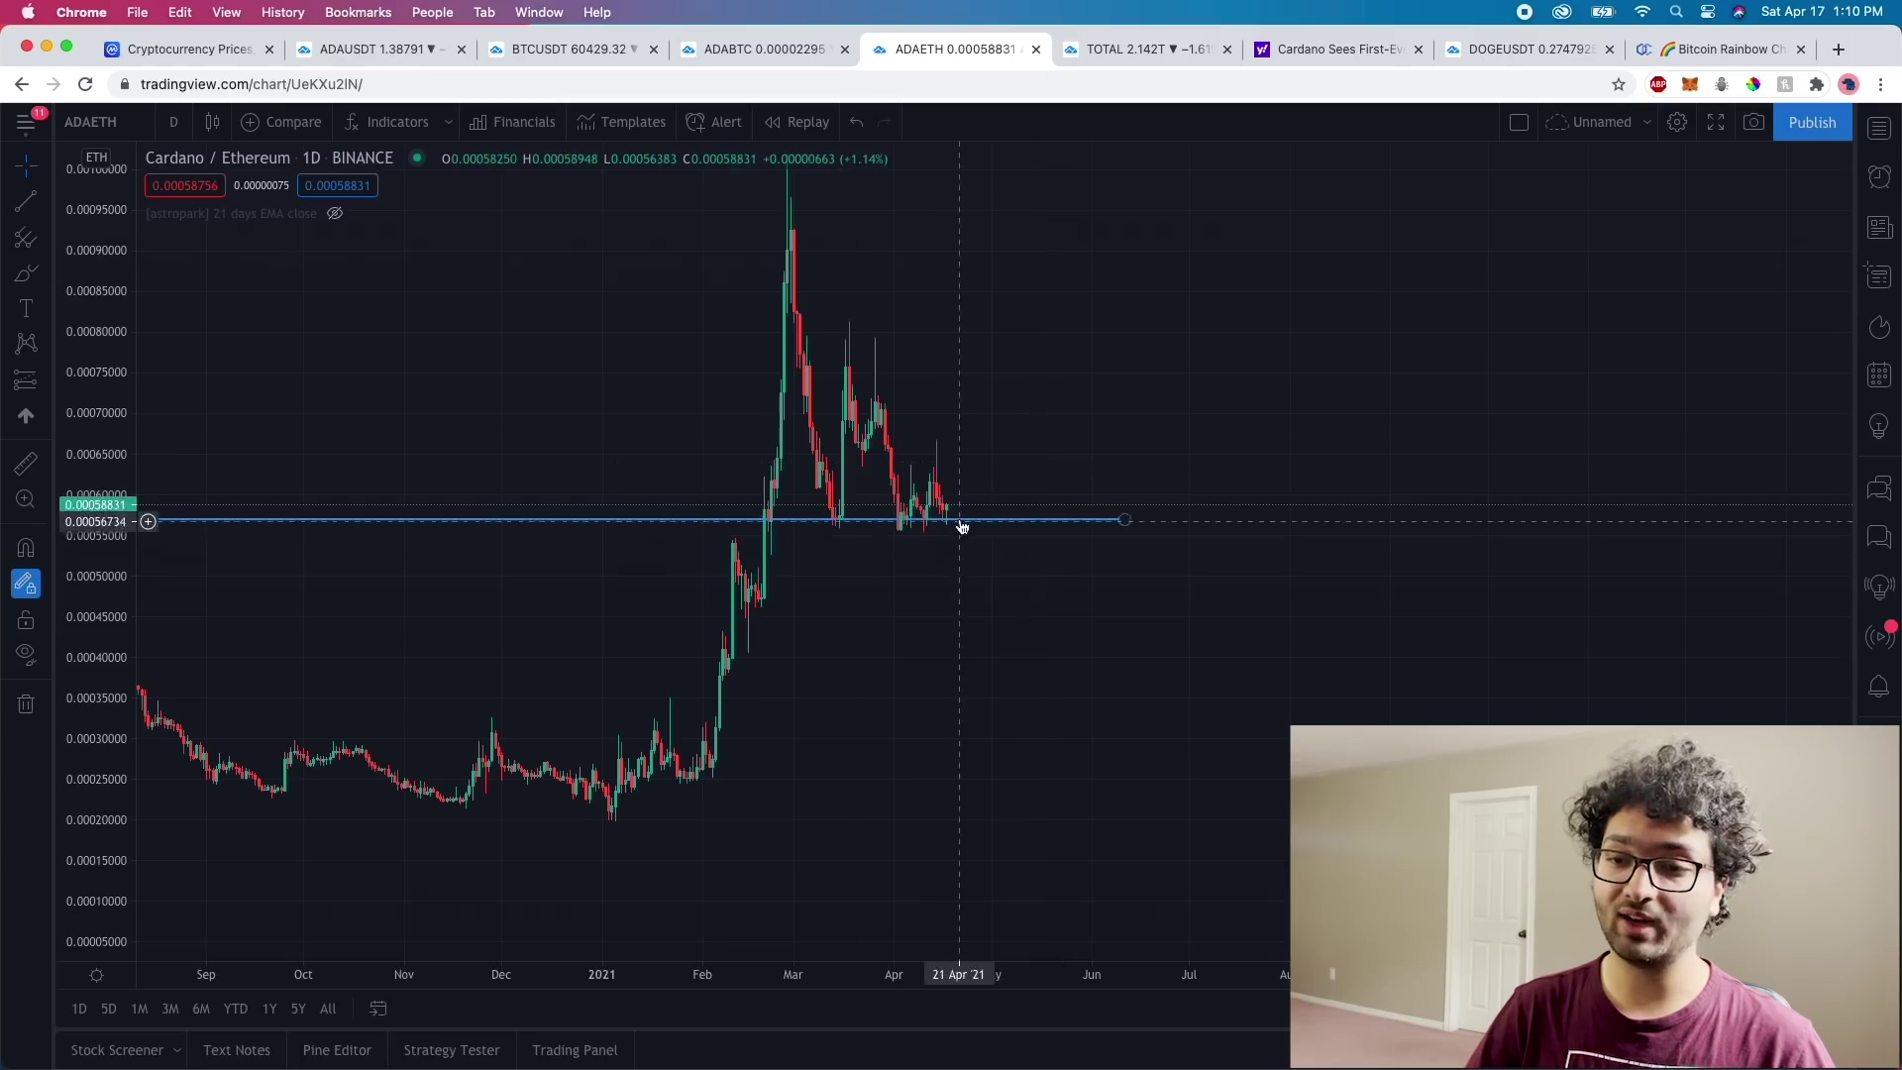
Rescale the chart around its support line and recent candles, then go to the Yahoo stablecoin article.
left_click_drag(90, 501, 119, 241)
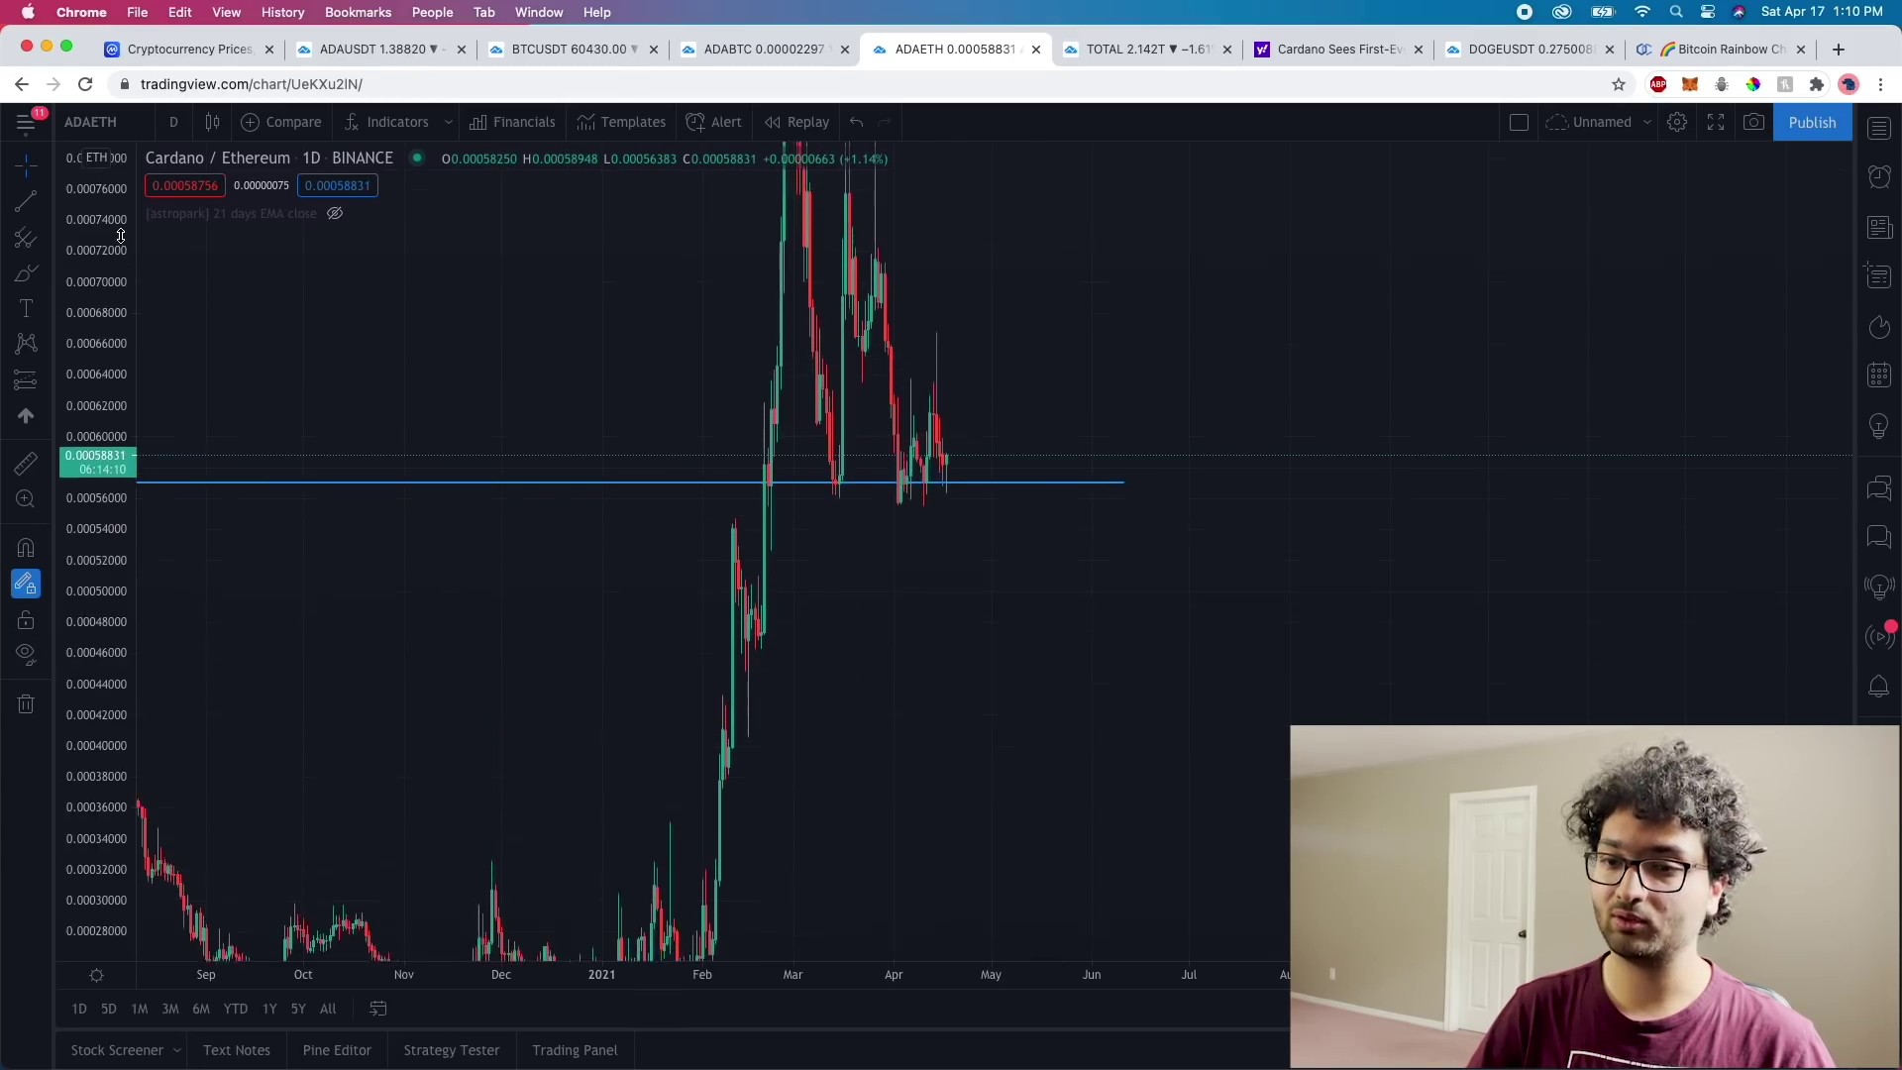
mouse_move(747, 556)
left_mouse_down()
mouse_move(1083, 628)
mouse_move(1137, 684)
left_mouse_up()
scroll(1040, 722, "left", 2)
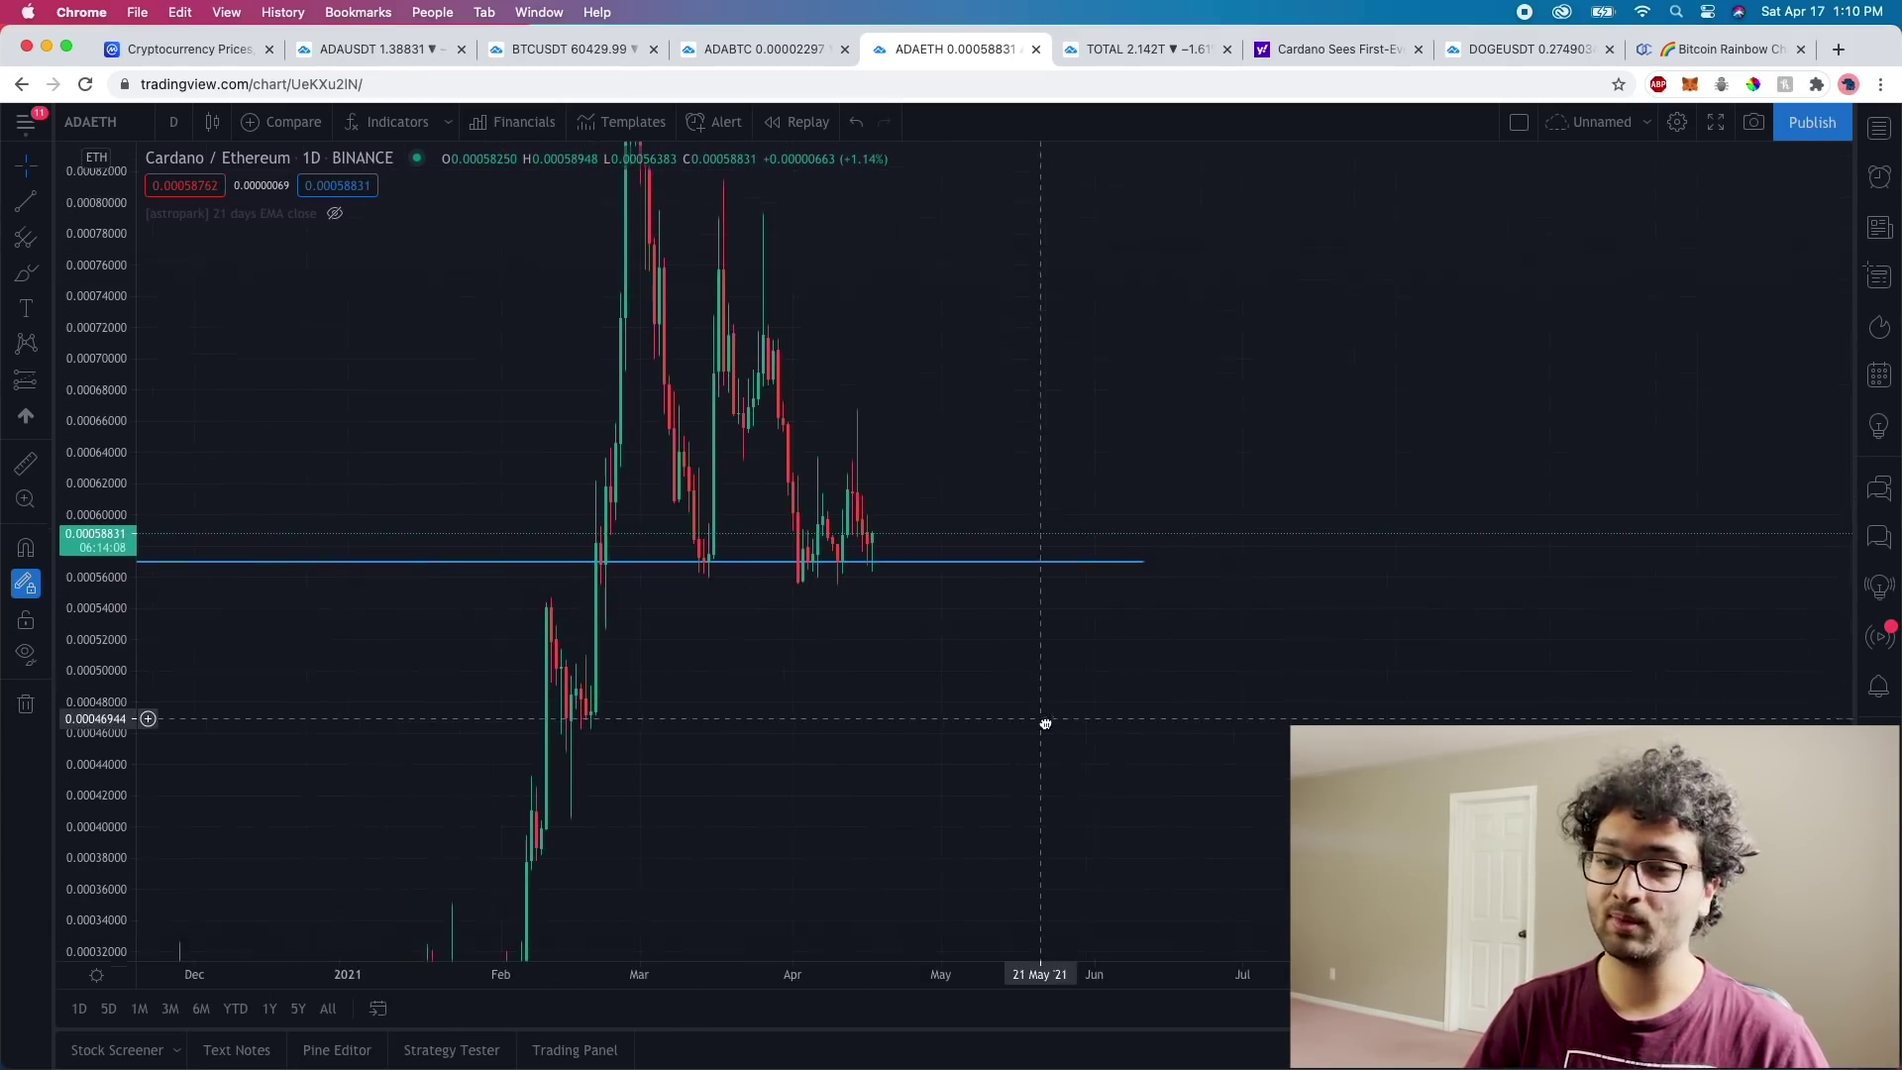
scroll(1000, 684, "left", 3)
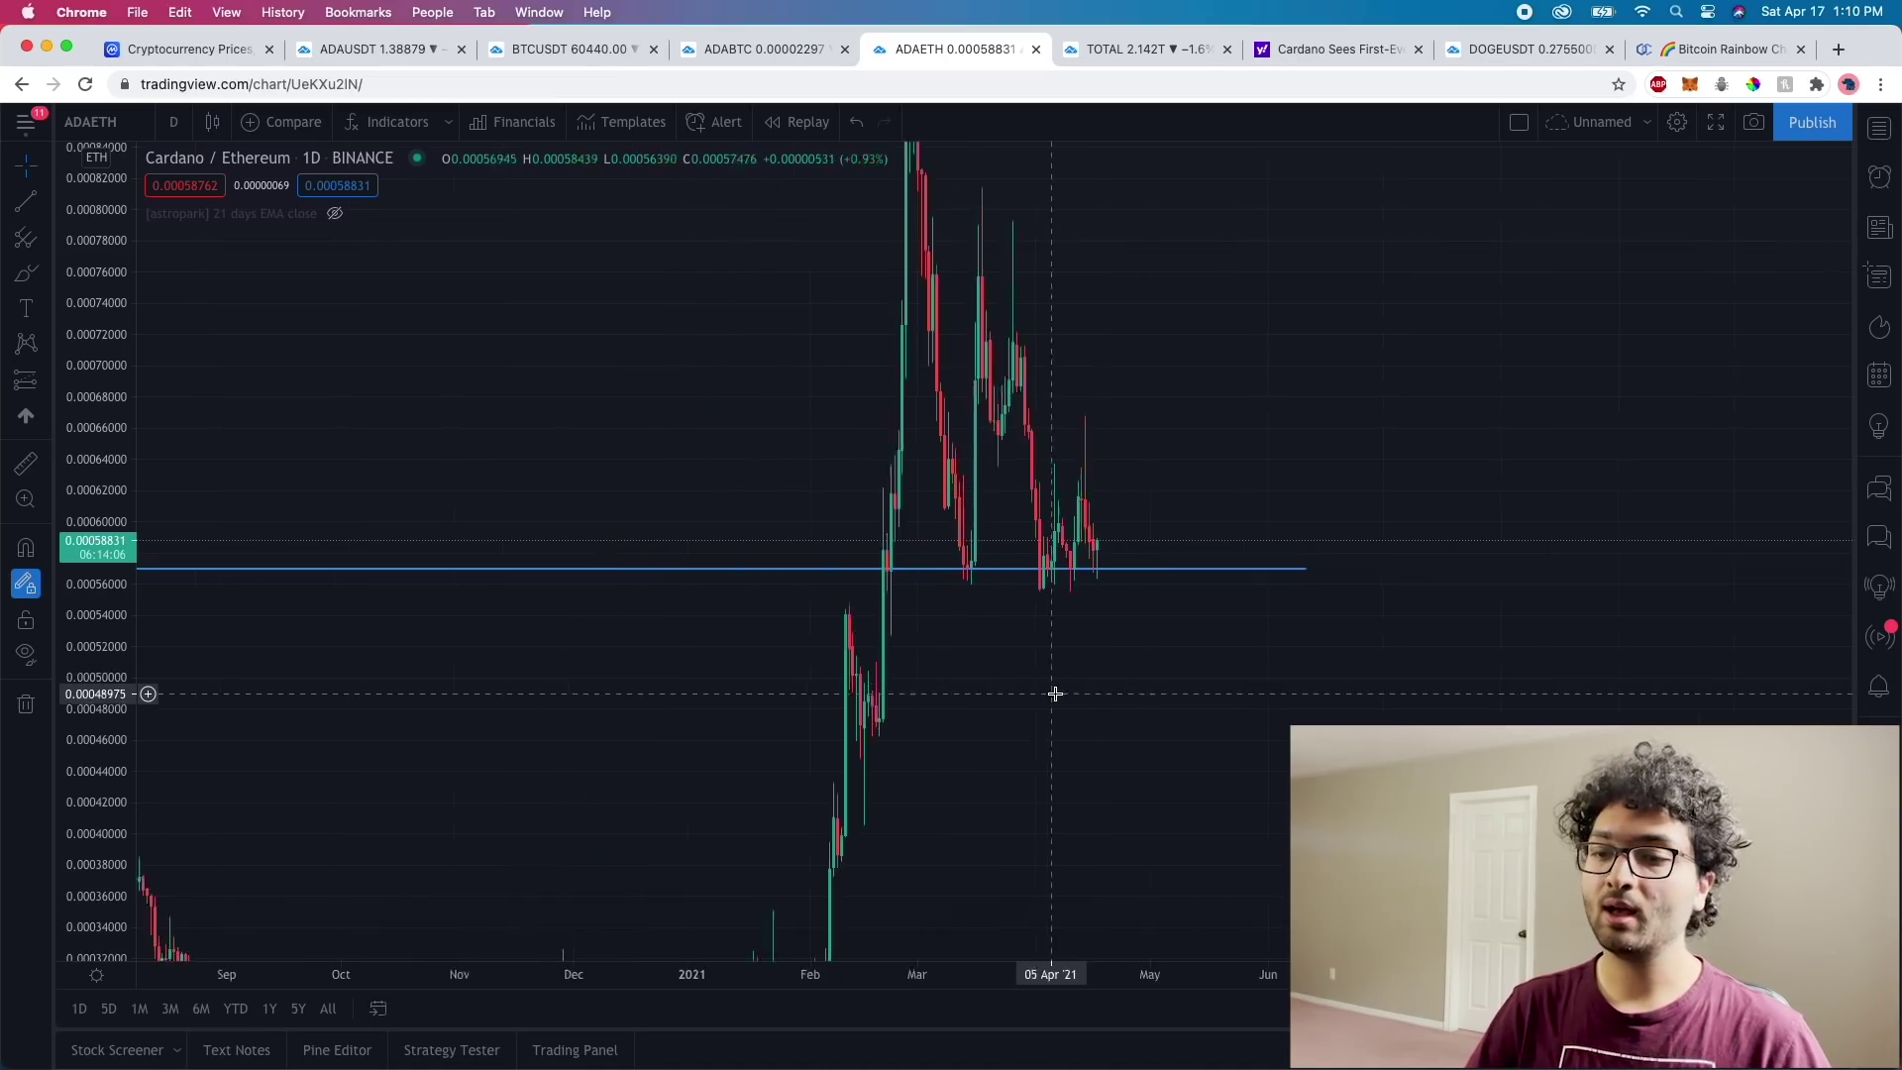
scroll(1053, 688, "down", 5)
scroll(645, 665, "left", 5)
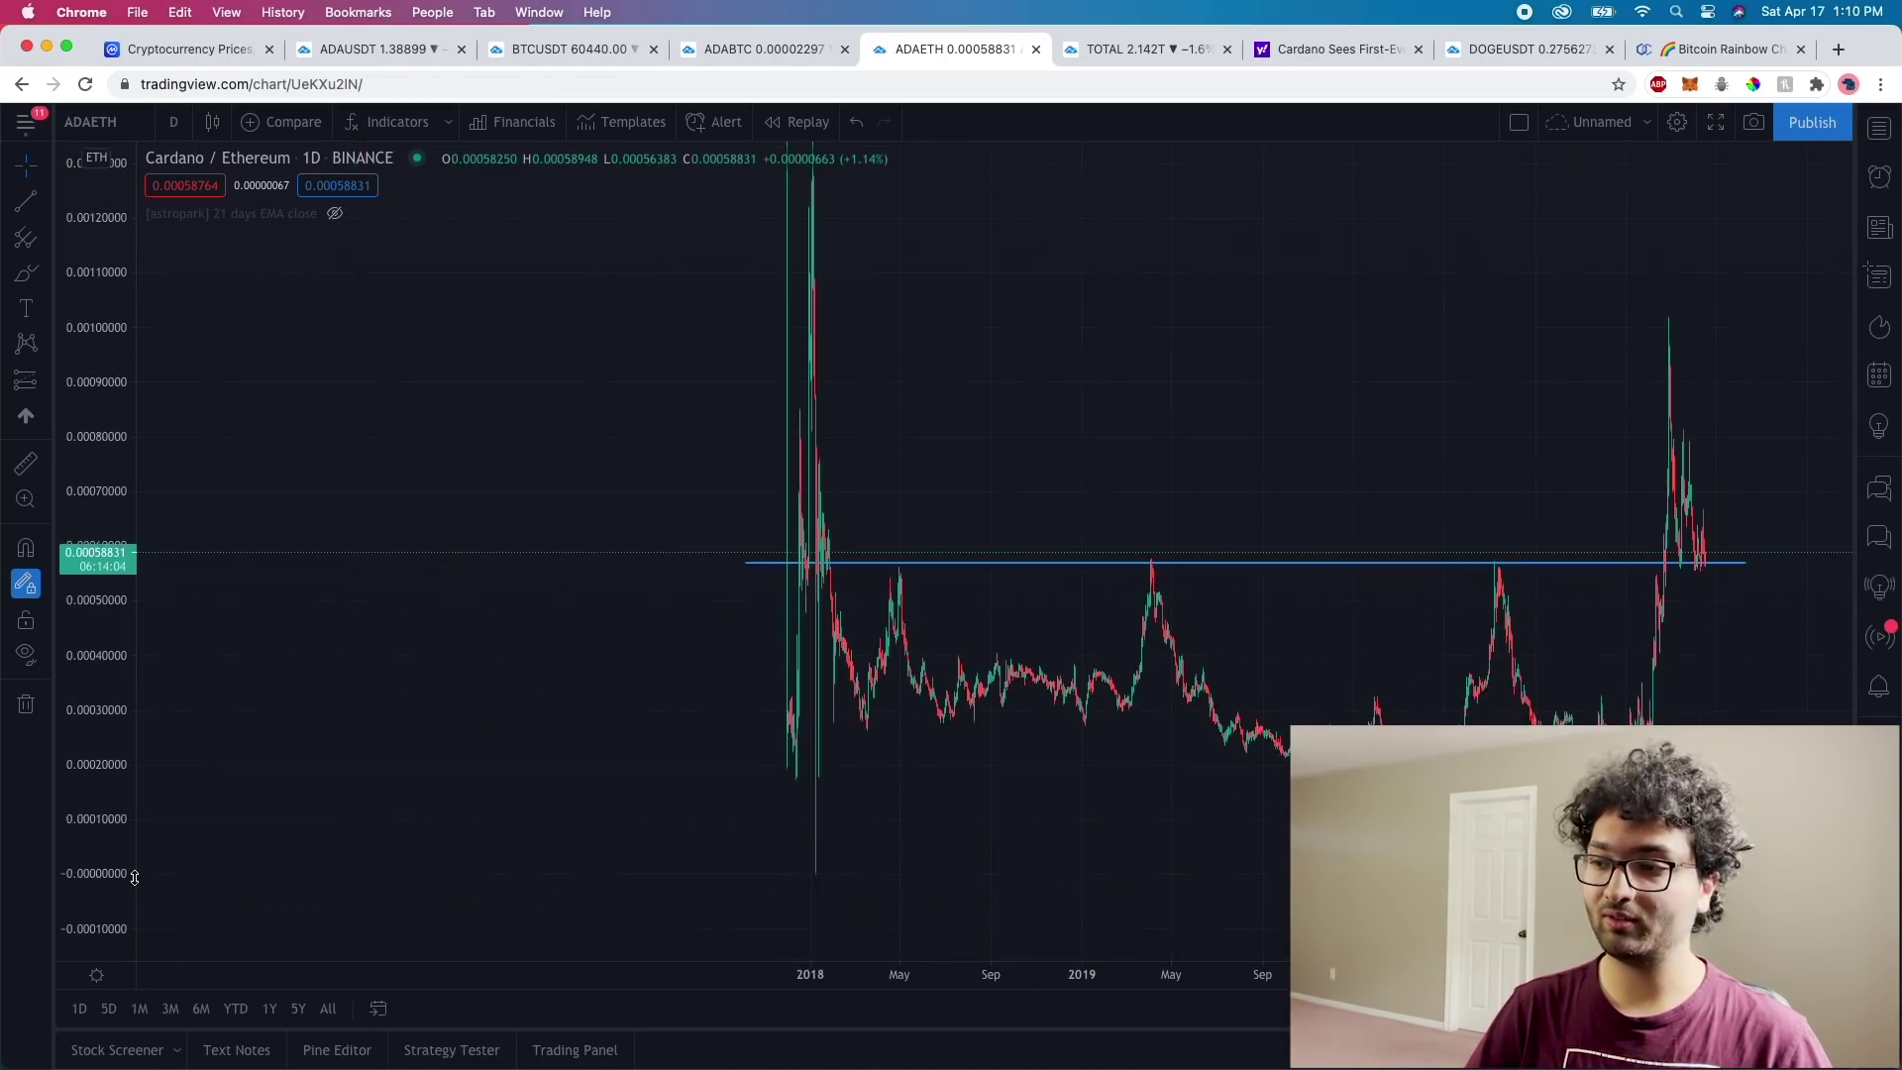
scroll(352, 590, "down", 3)
scroll(815, 555, "right", 2)
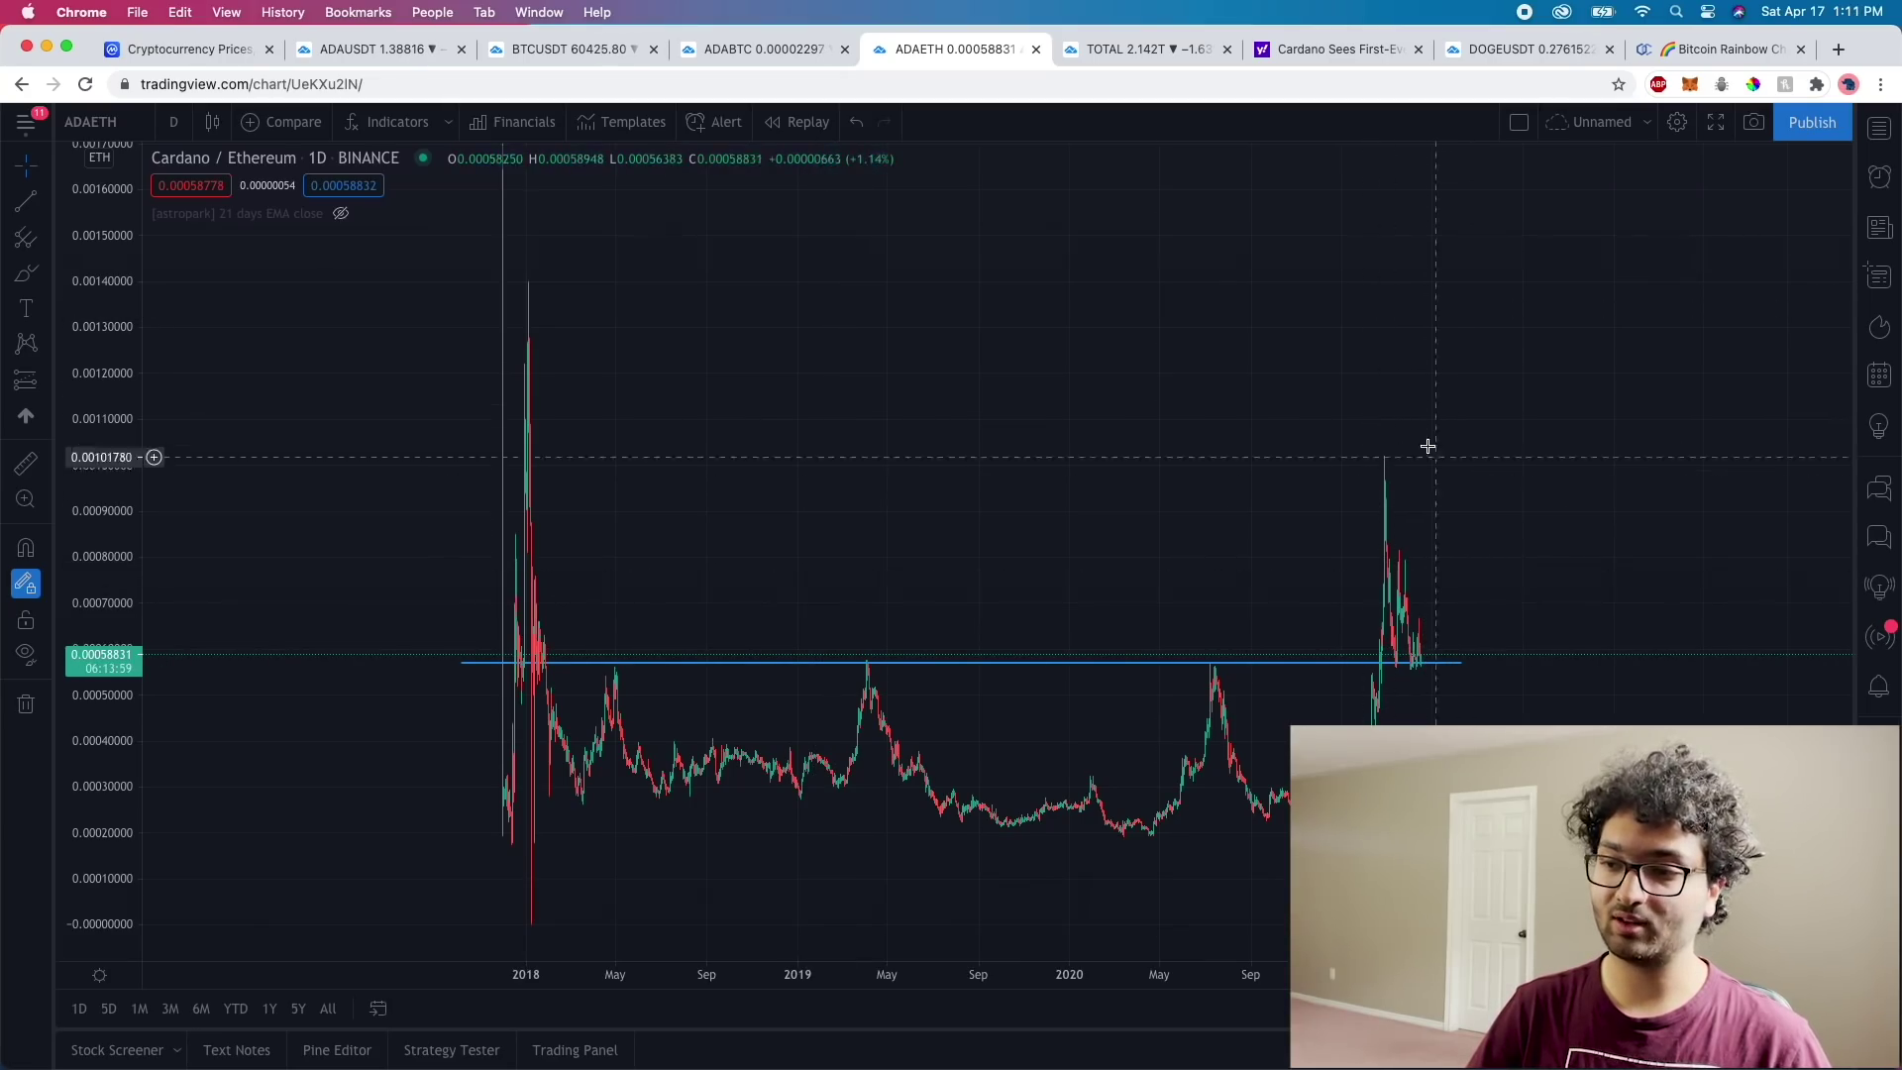
left_click(1318, 44)
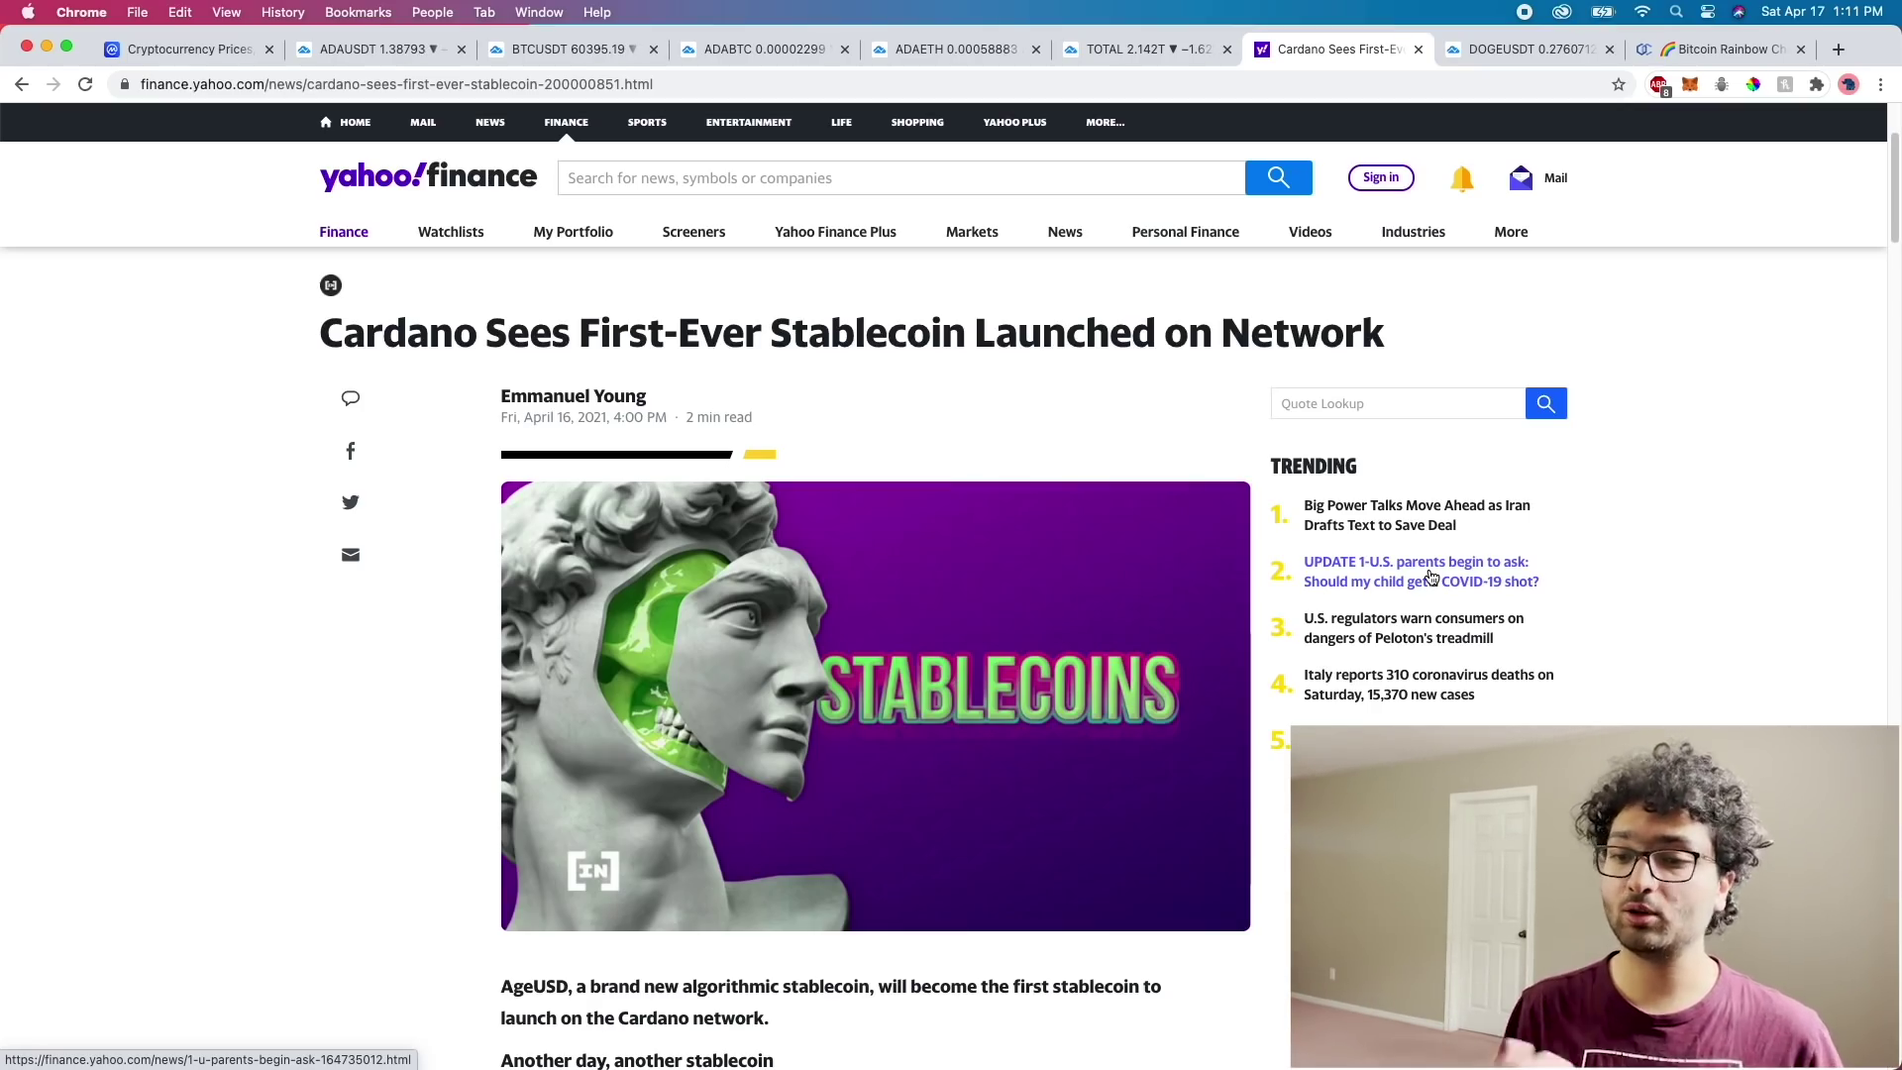
Read the AgeUSD lead paragraph, highlighting the 'first stablecoin on Cardano' phrase.
scroll(1429, 577, "down", 5)
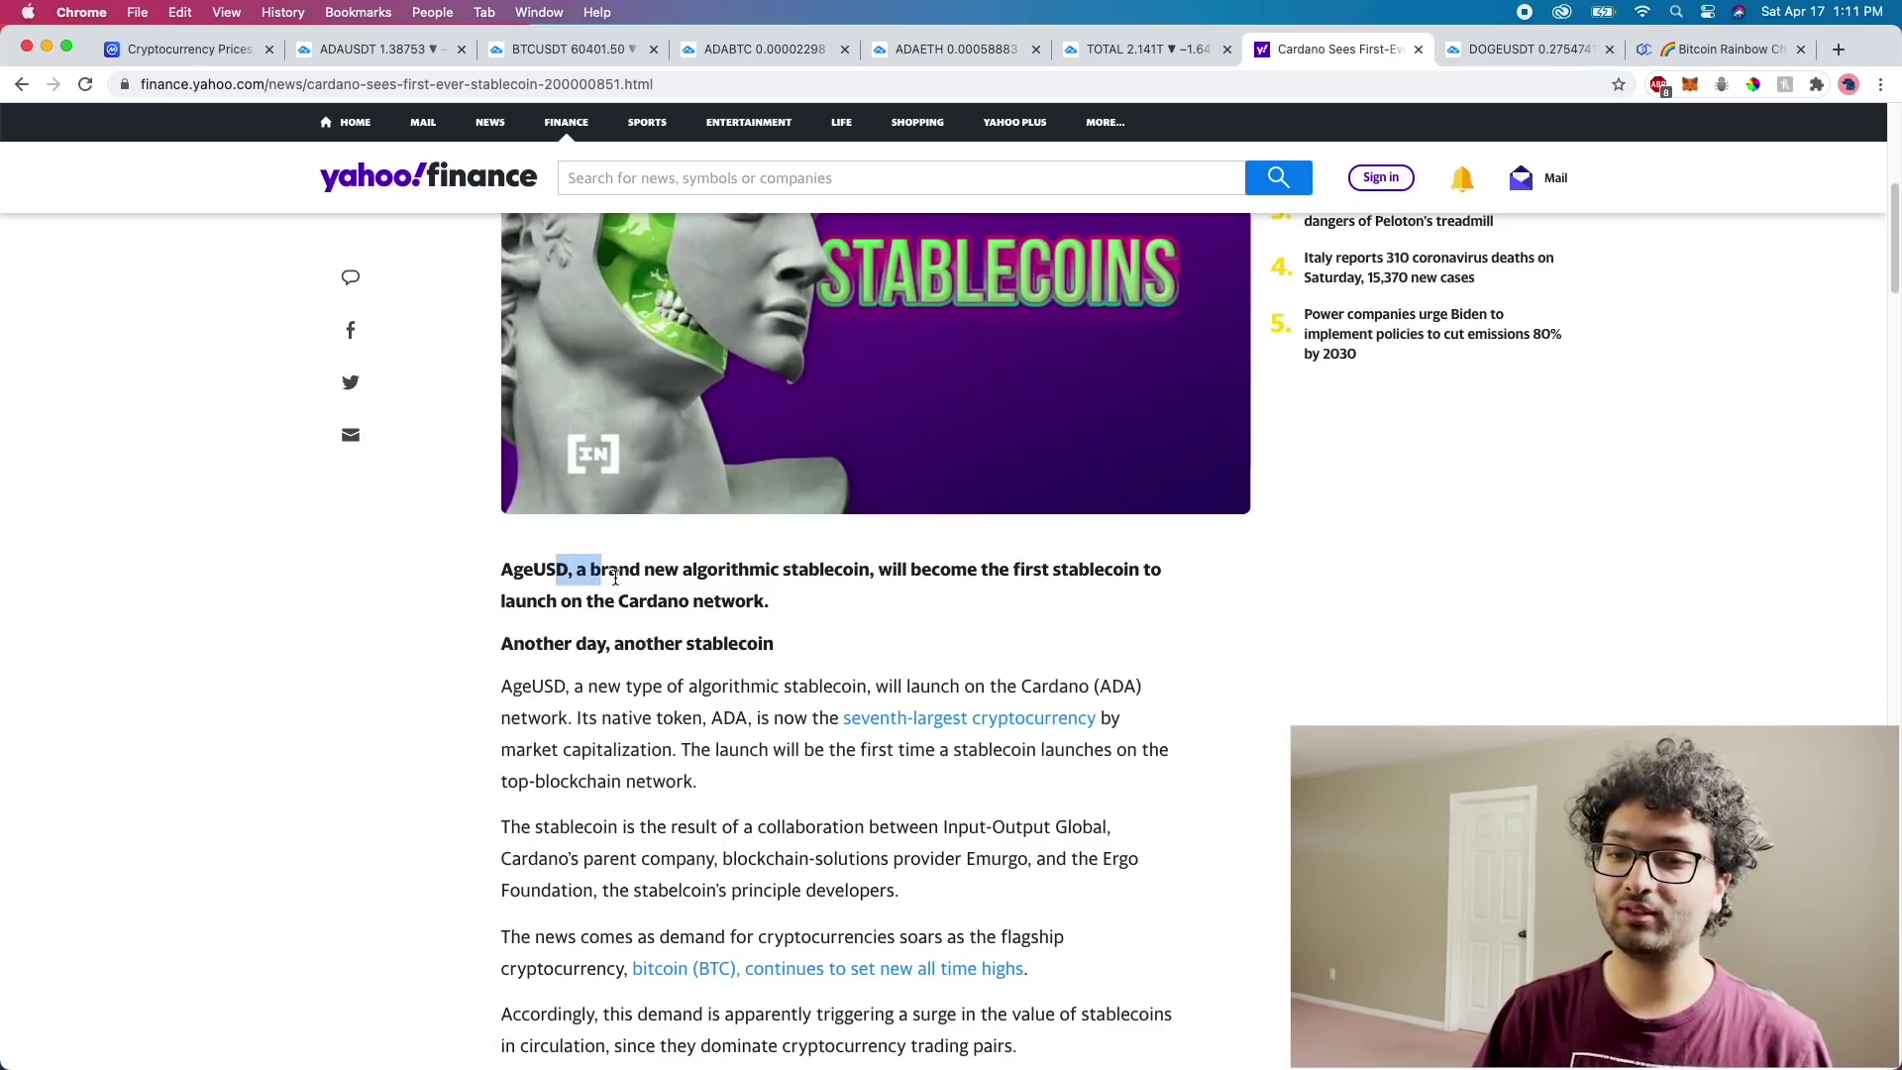
left_click_drag(830, 580, 964, 572)
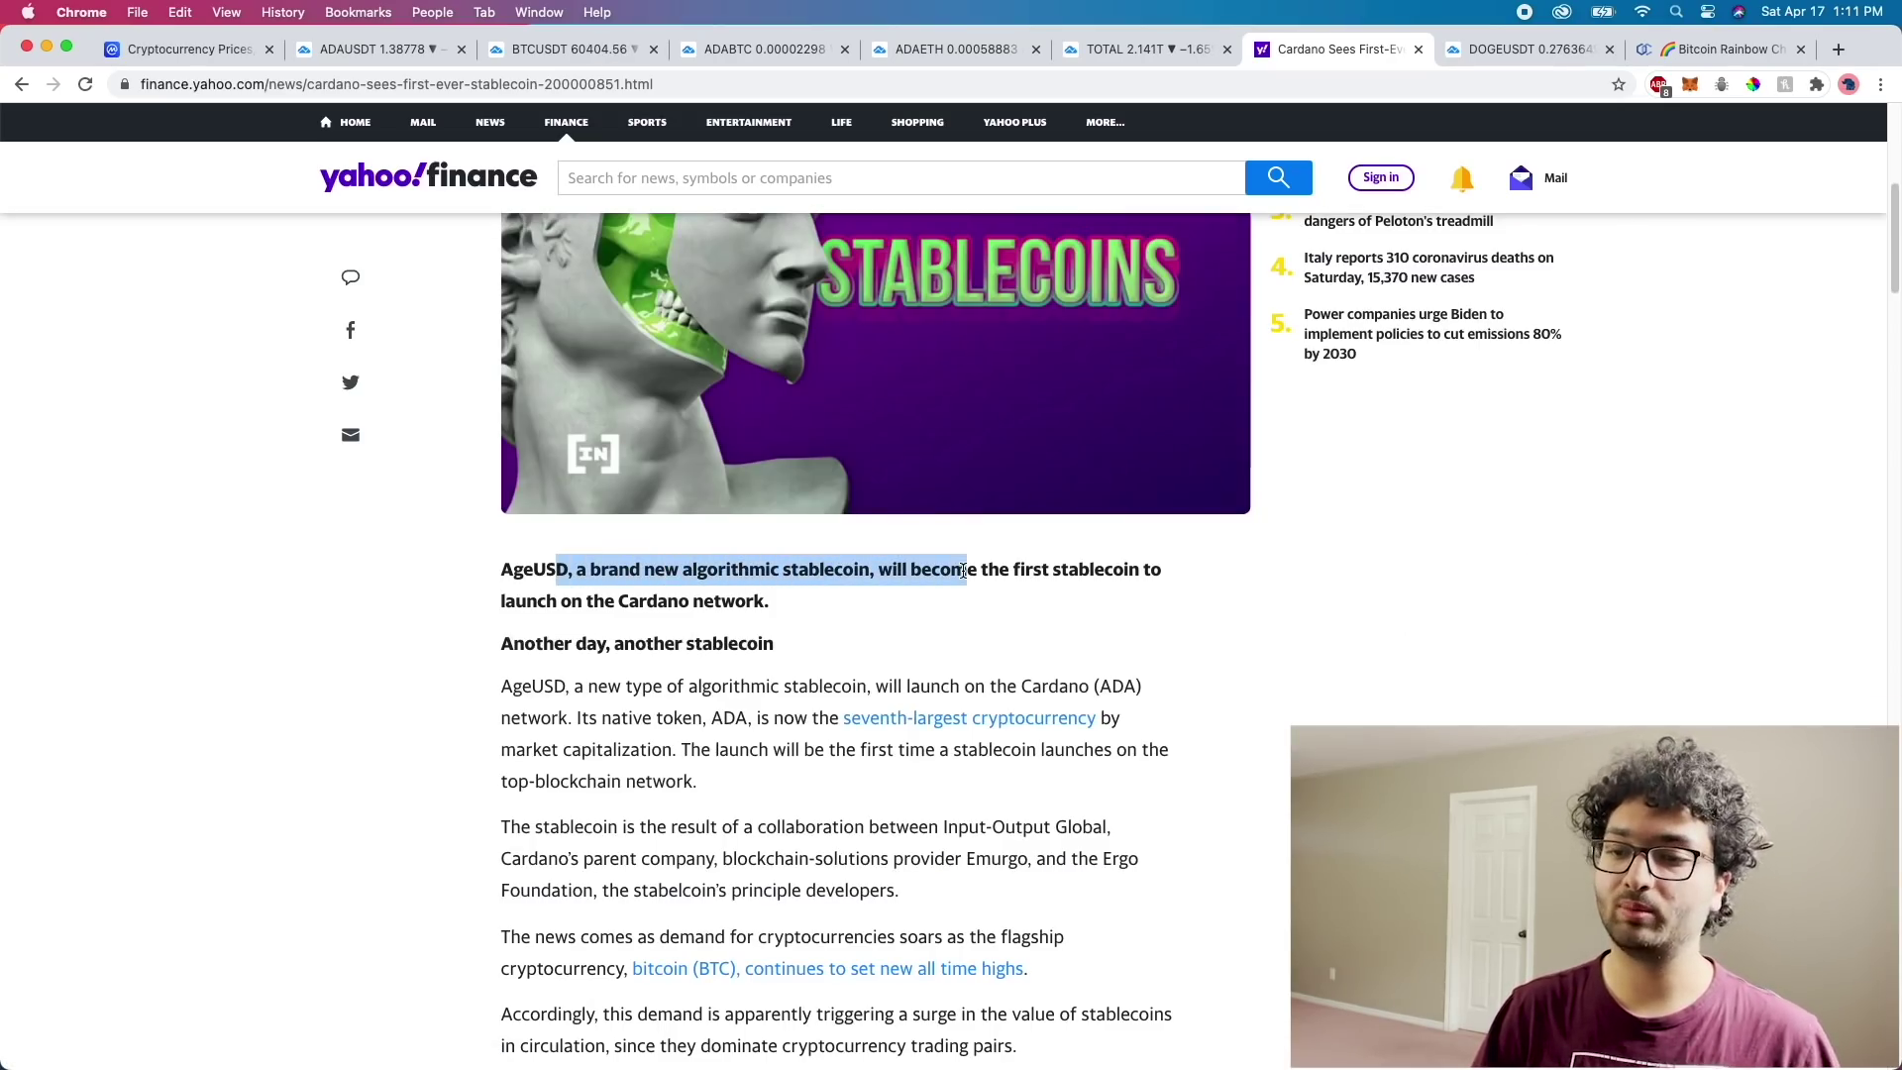
left_click(941, 576)
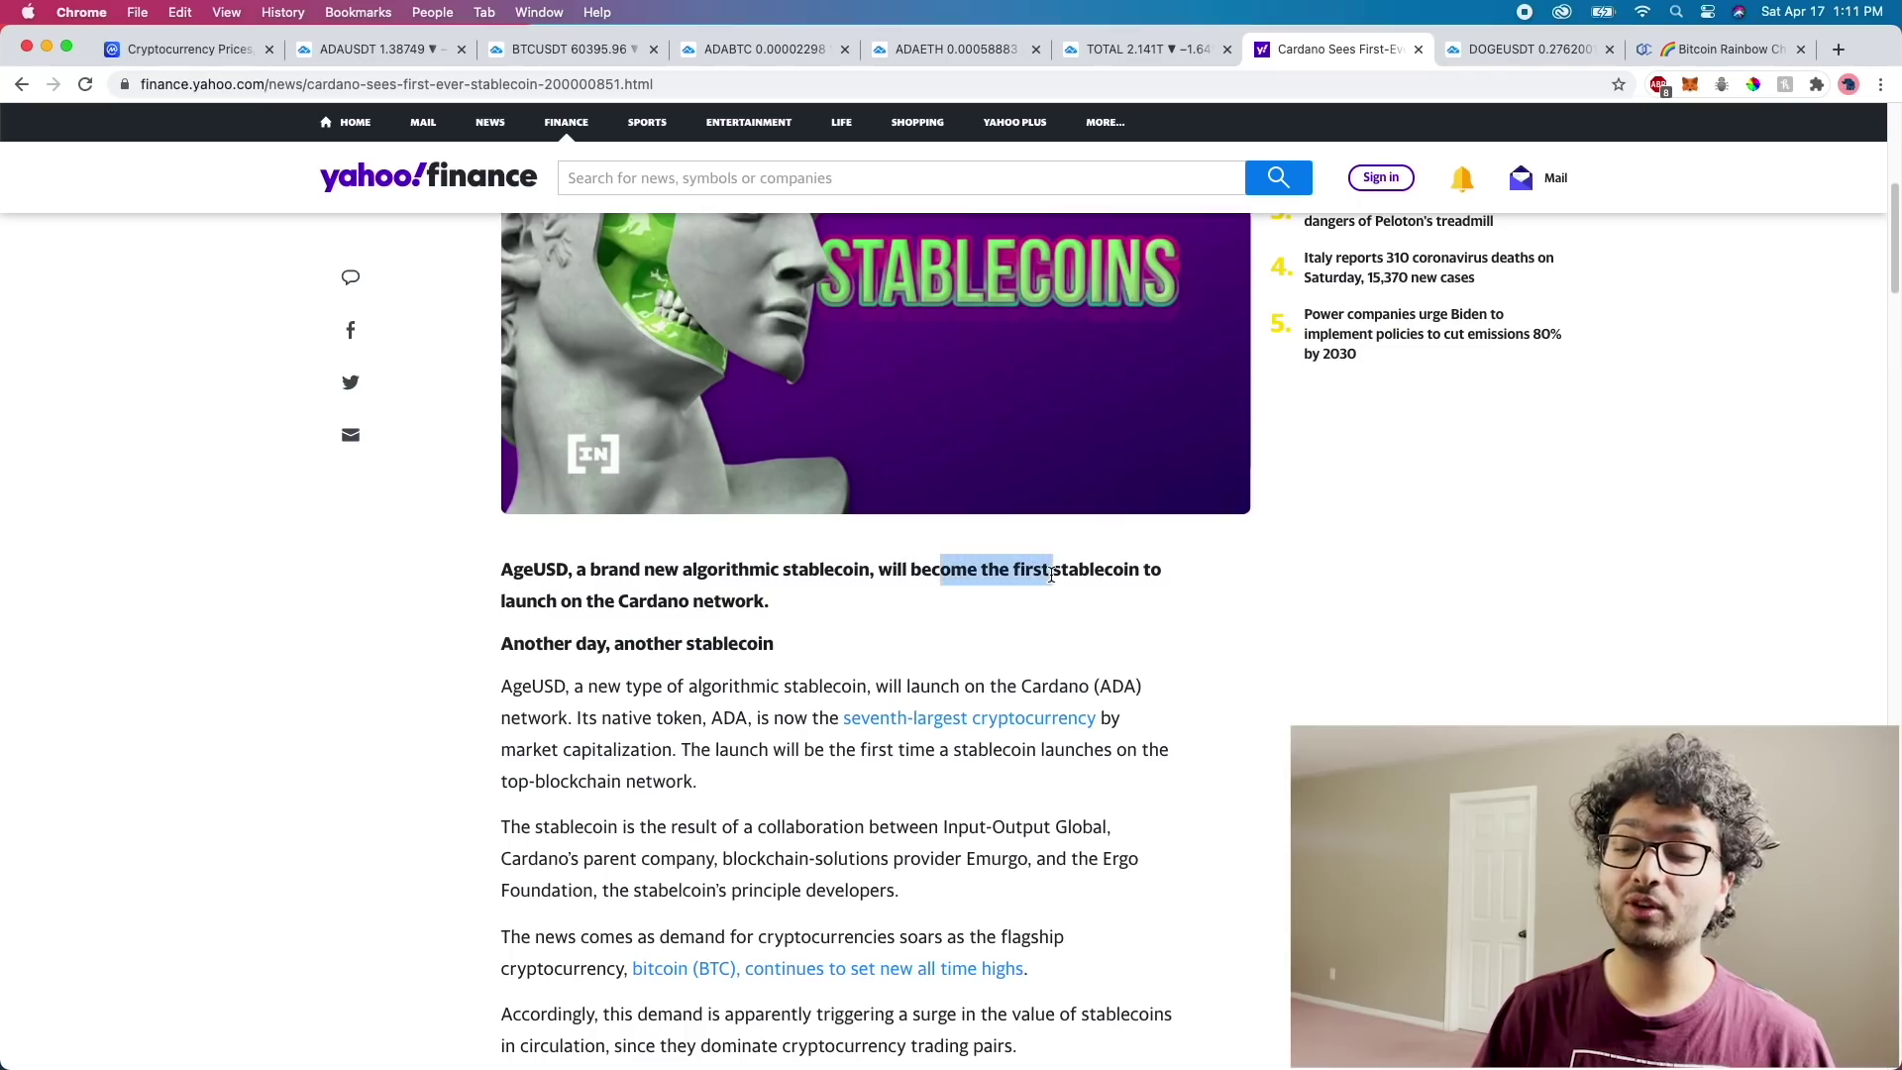
left_click_drag(1121, 574, 678, 596)
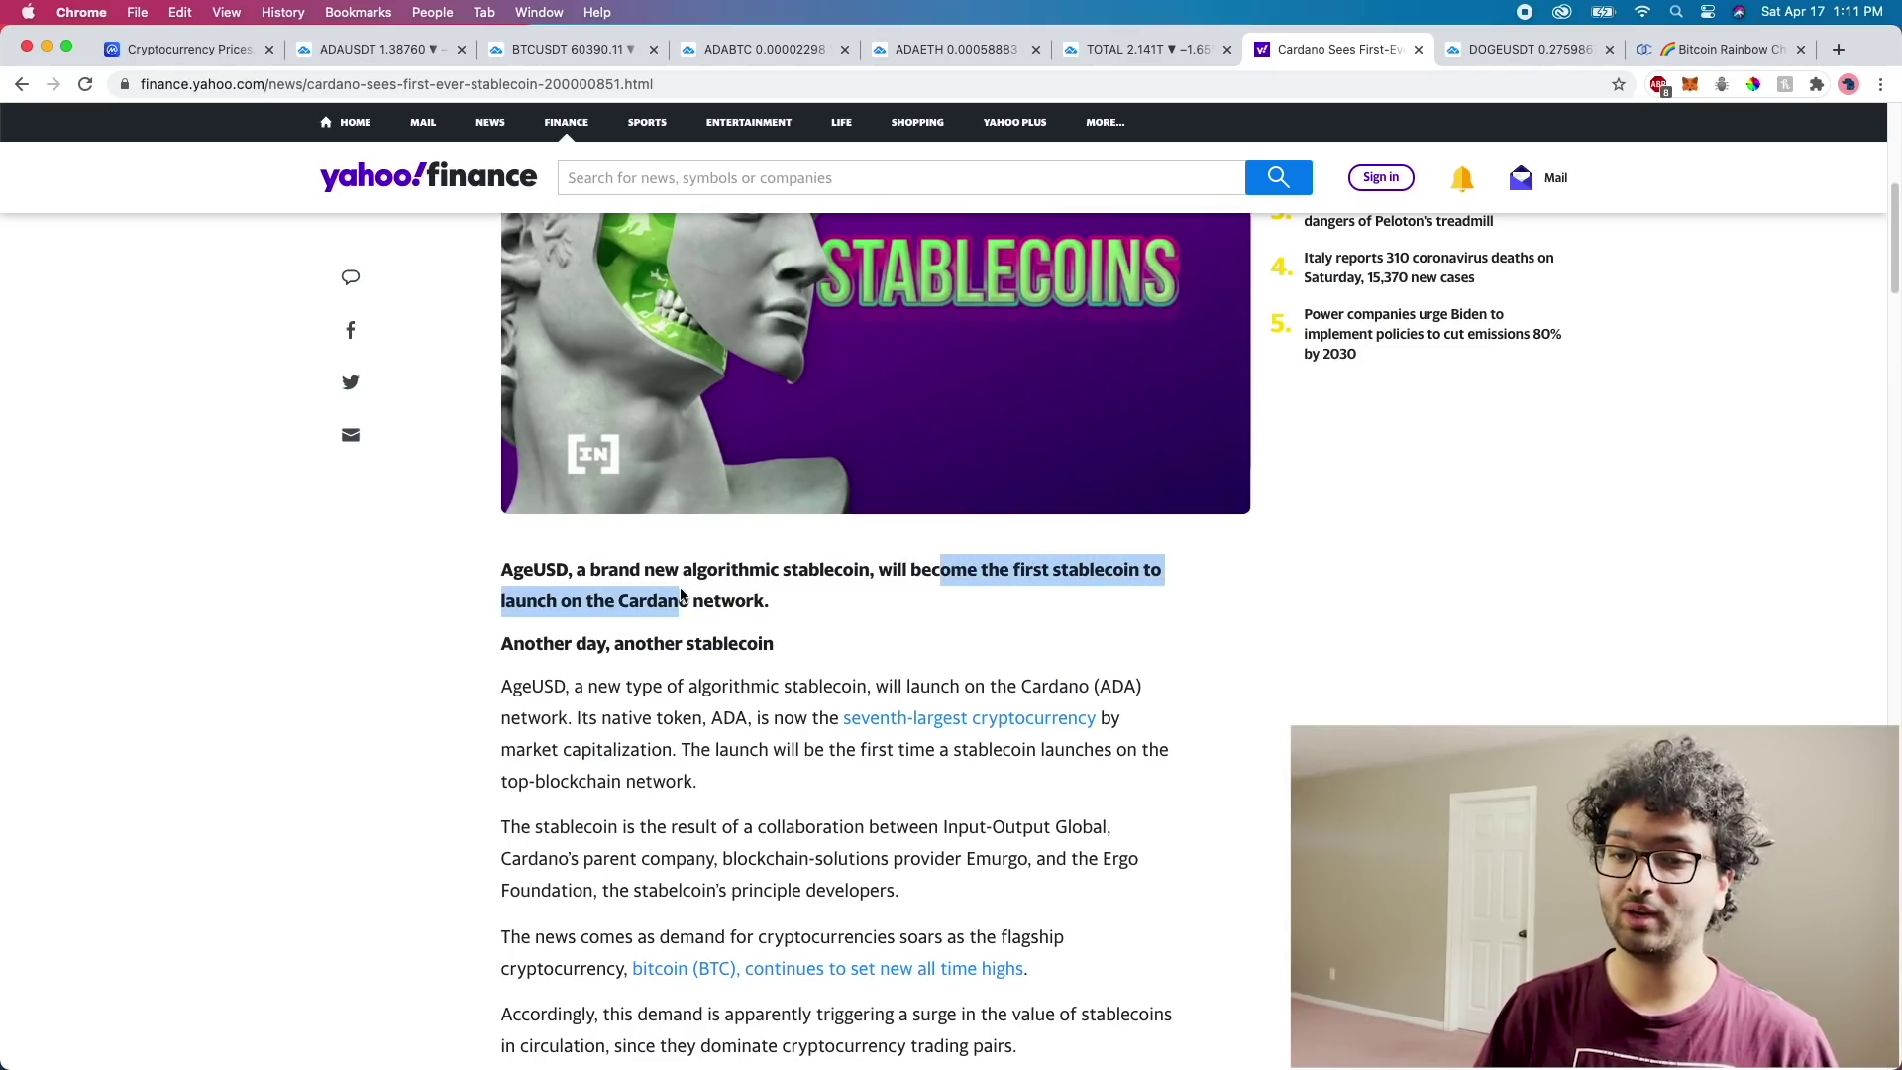
left_click(814, 592)
scroll(814, 592, "down", 1)
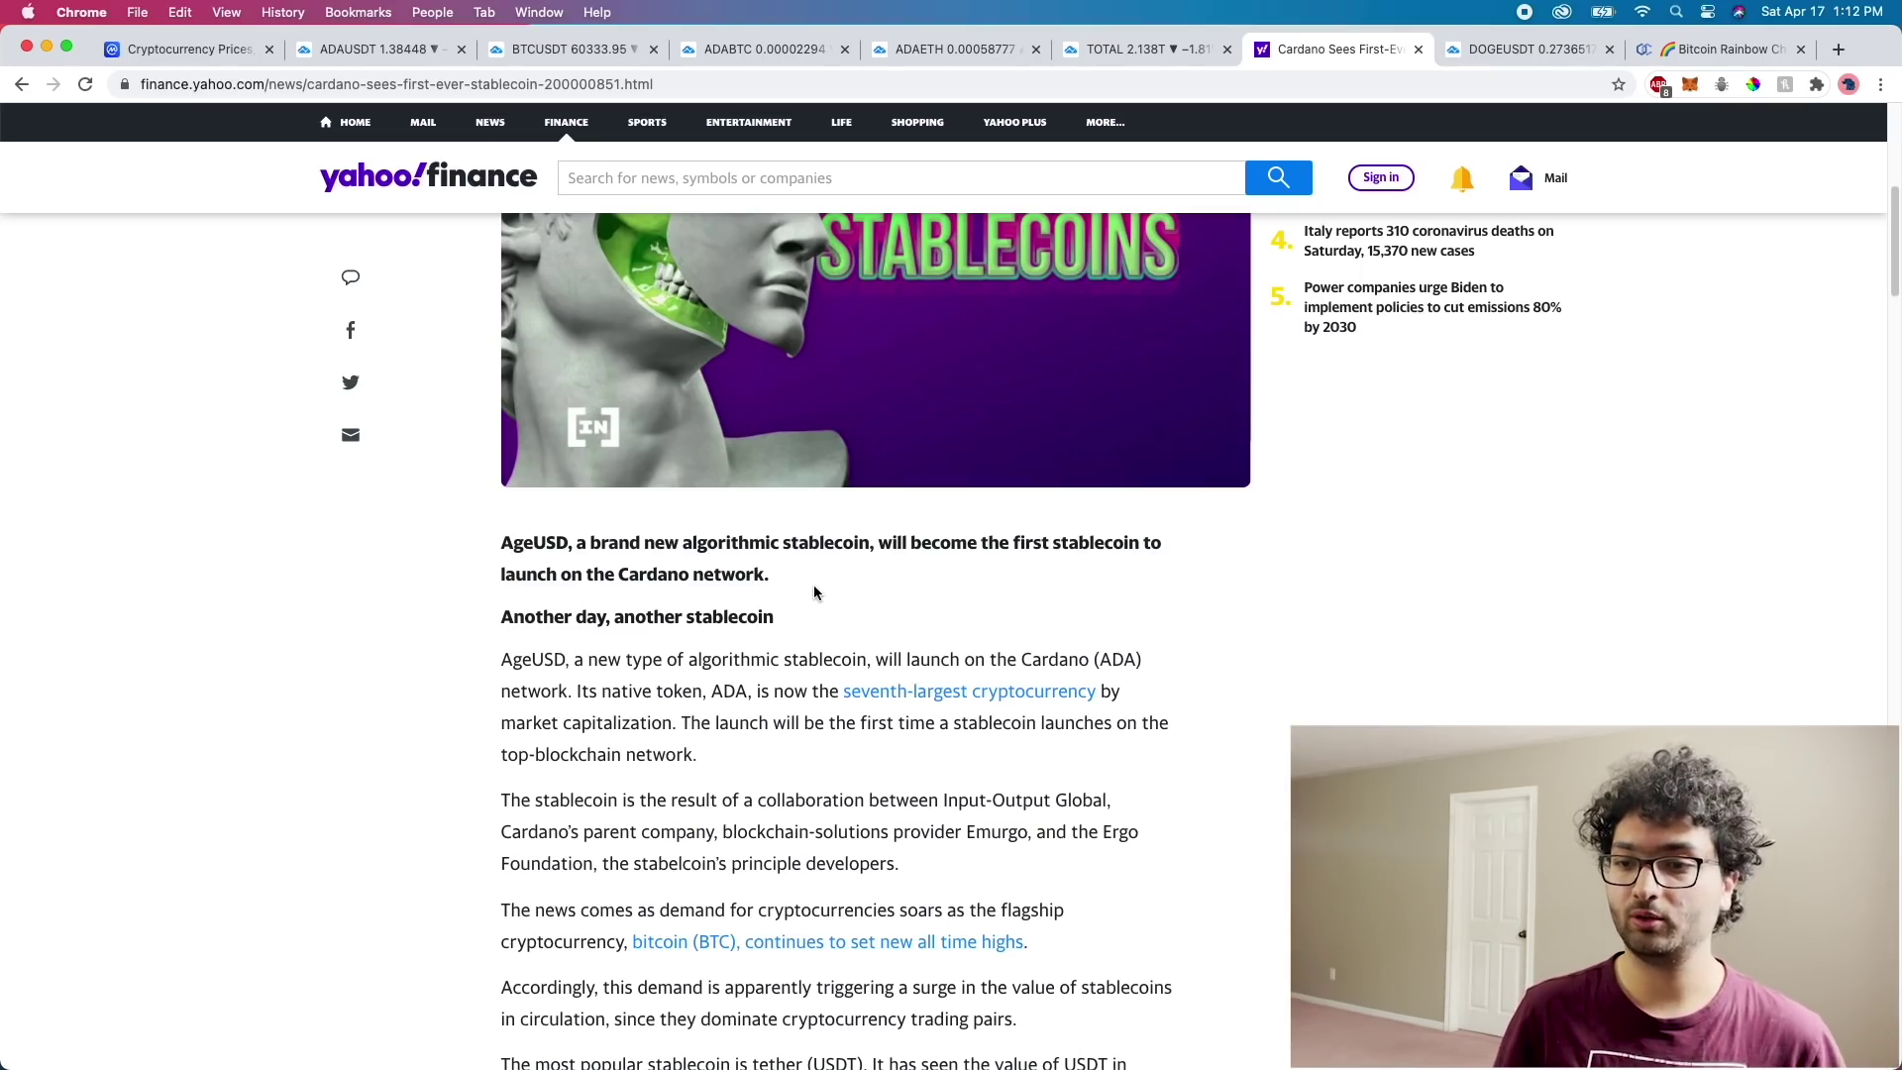
key("super+3")
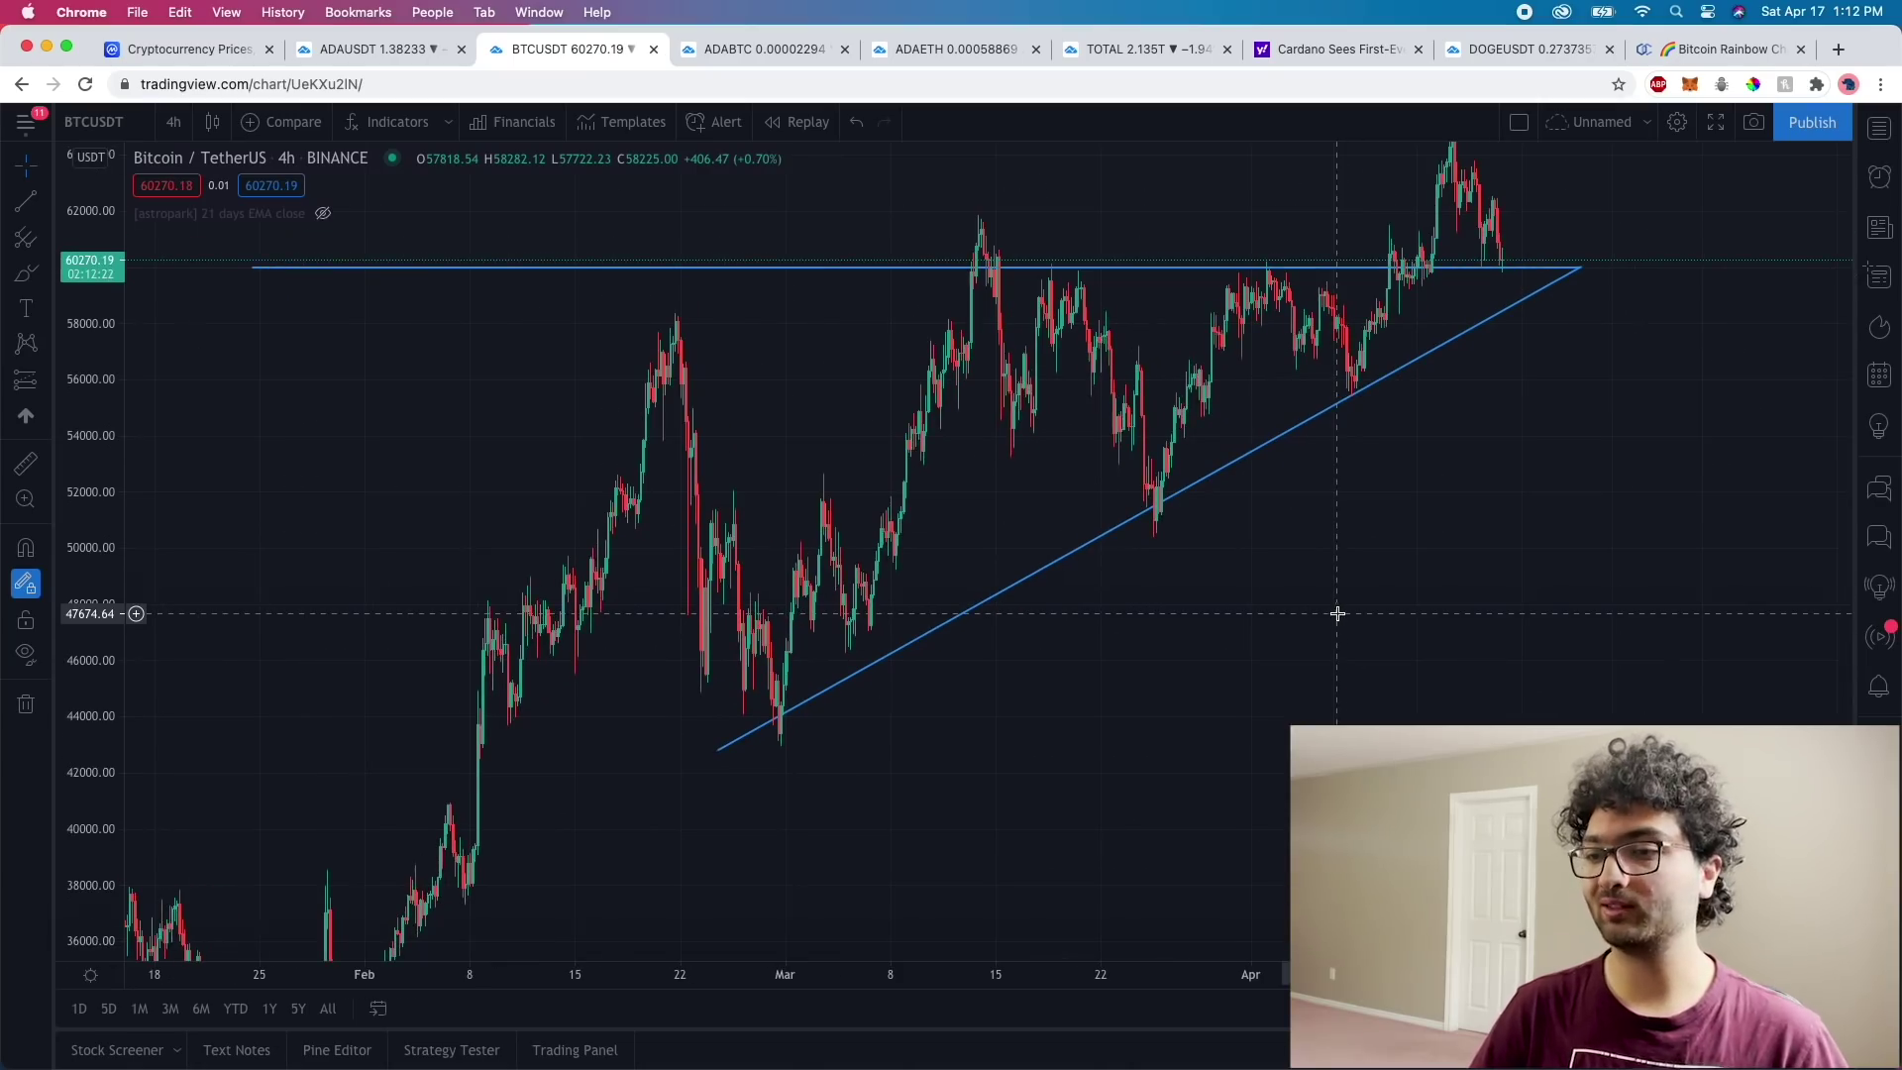
Pan the Bitcoin/TetherUS 4-hour chart to span mid-February to mid-April around the 60,000 line.
left_click_drag(1397, 607, 1316, 637)
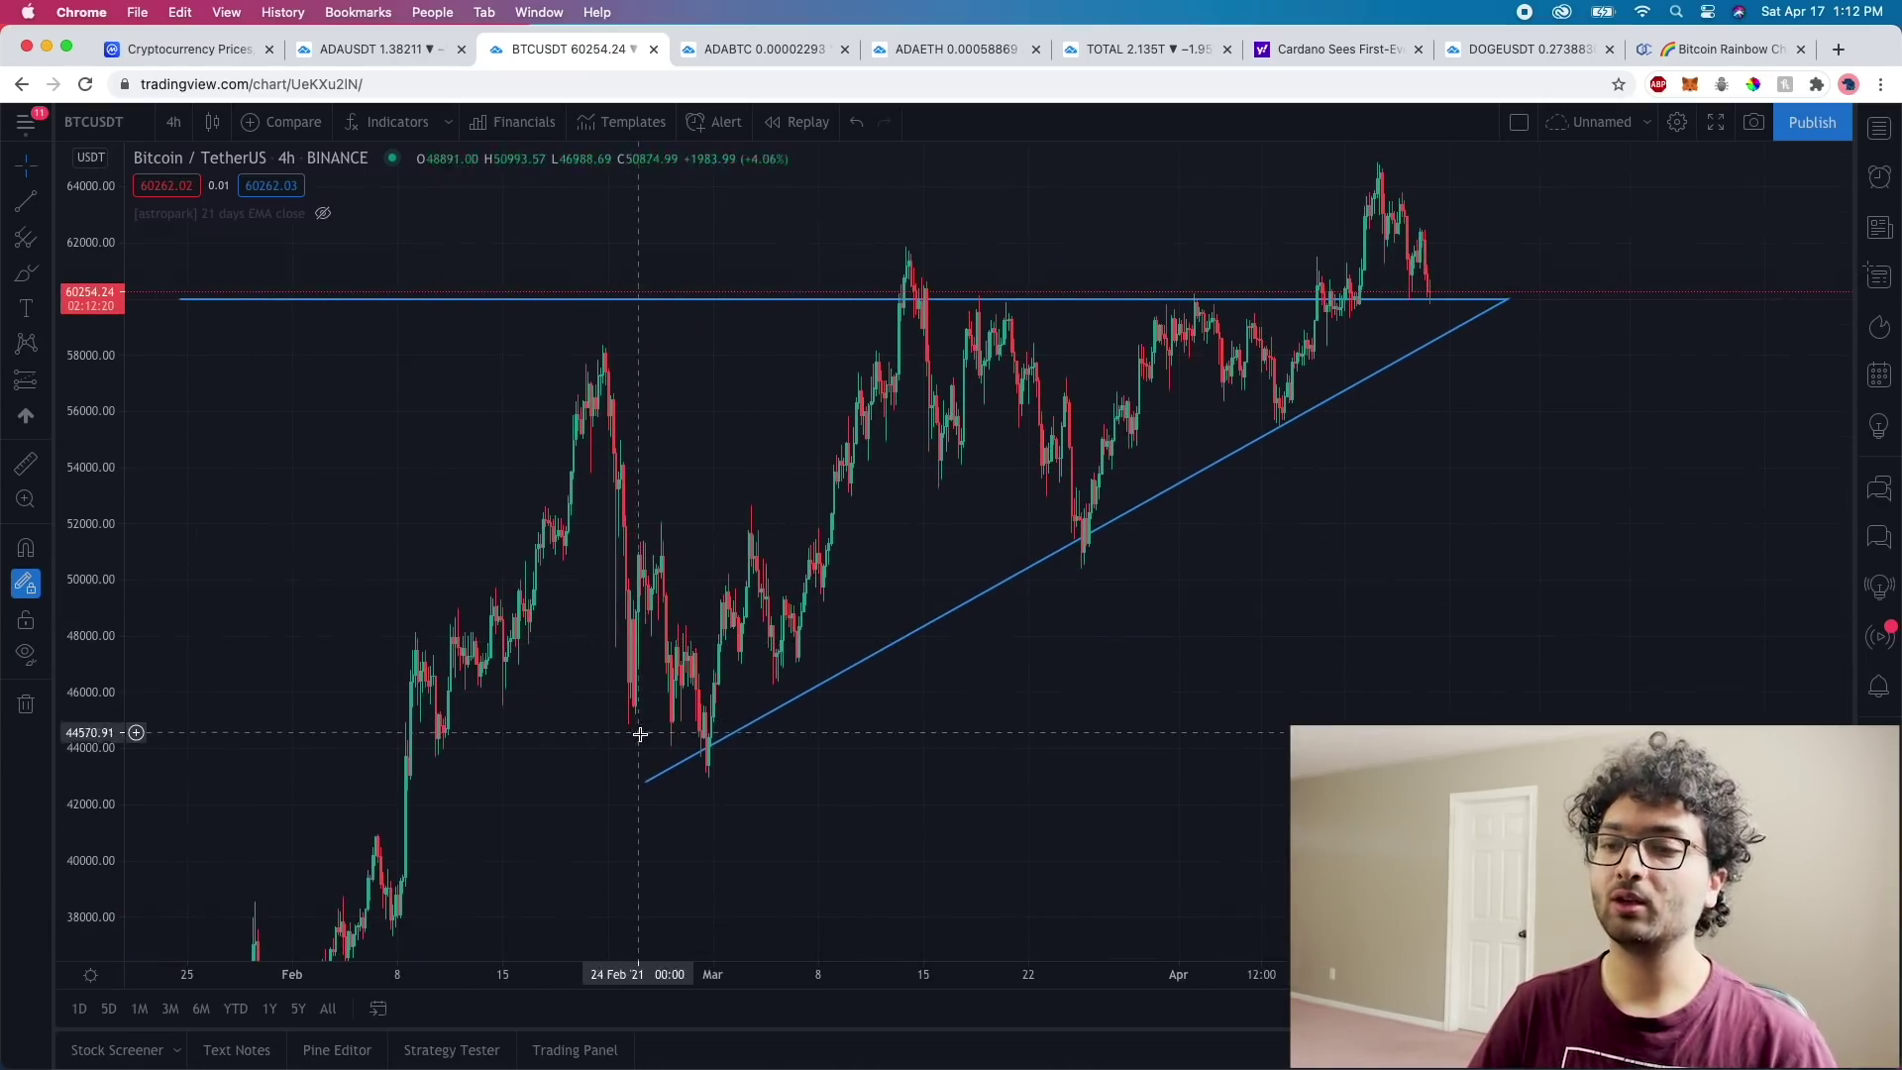
scroll(1219, 382, "right", 3)
scroll(1541, 526, "right", 3)
scroll(1477, 584, "right", 3)
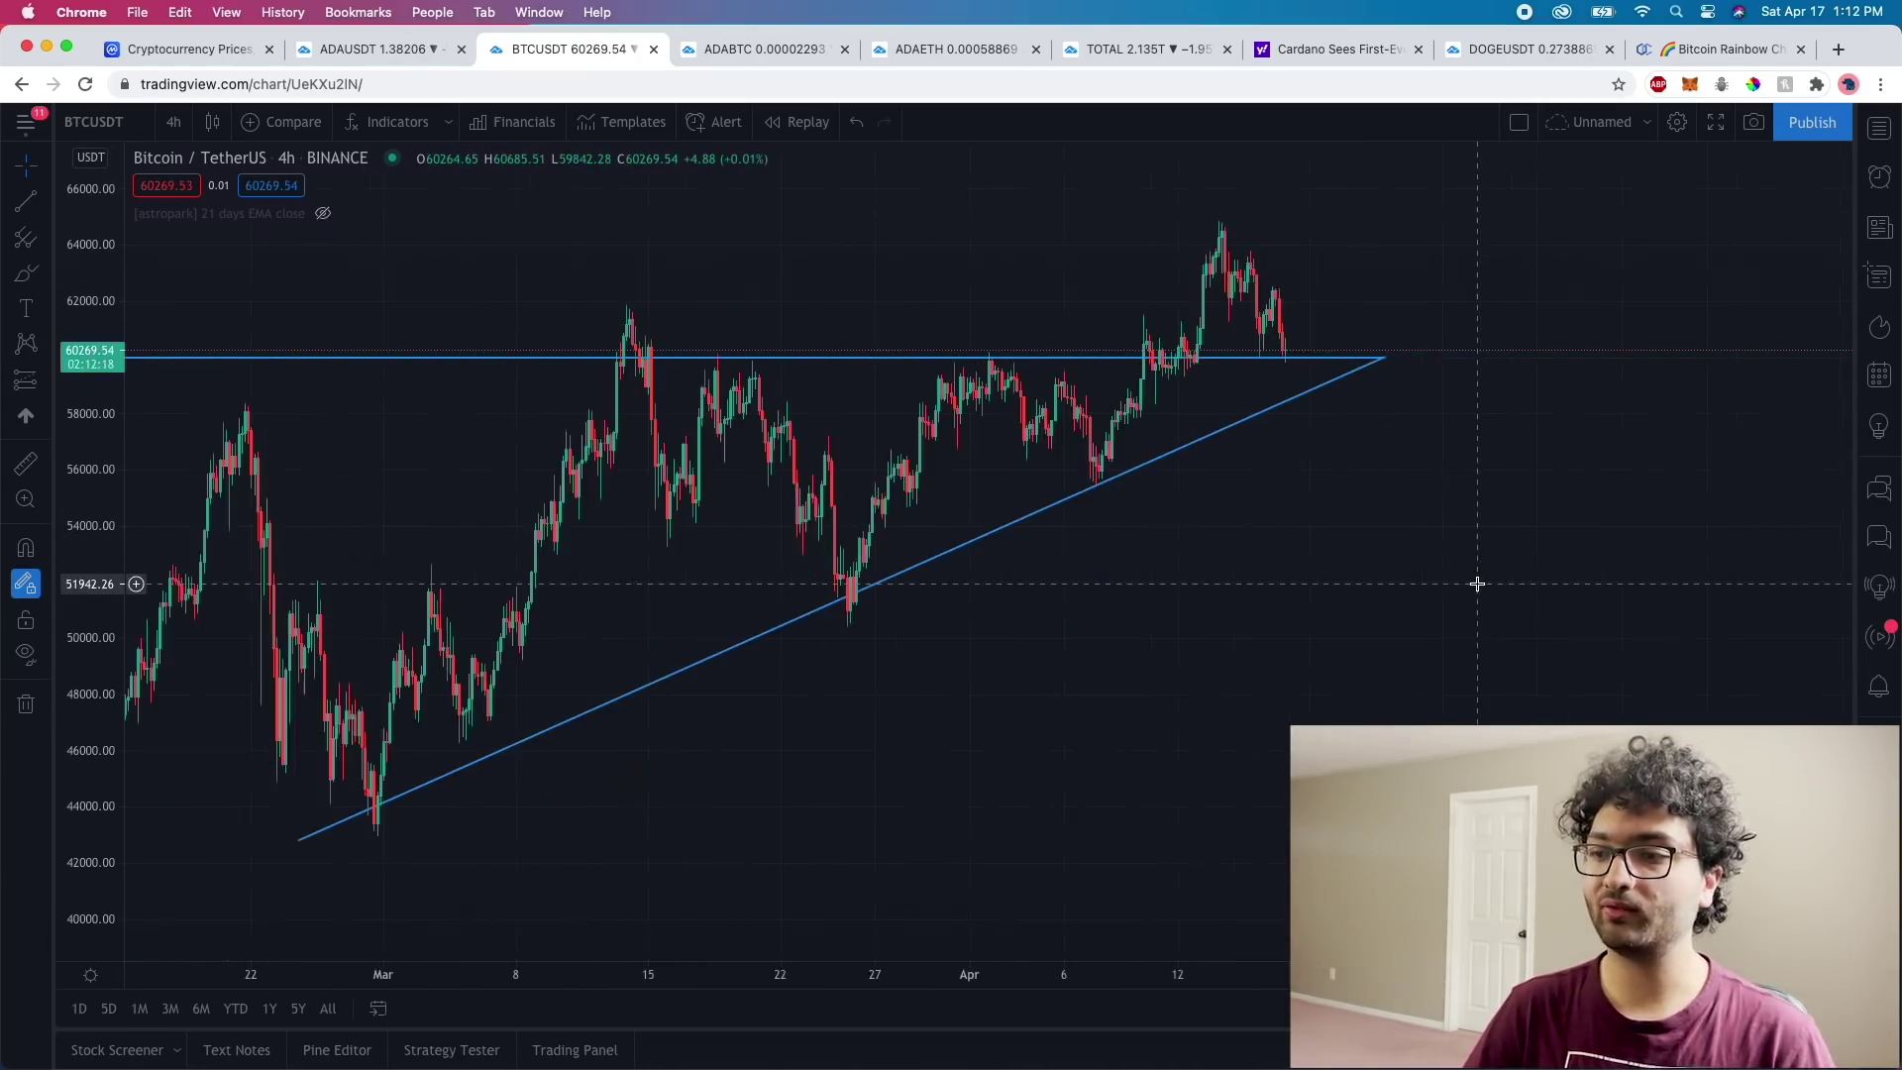
scroll(1477, 583, "right", 3)
scroll(1354, 607, "down", 2)
scroll(1312, 709, "up", 3)
scroll(1523, 737, "up", 2)
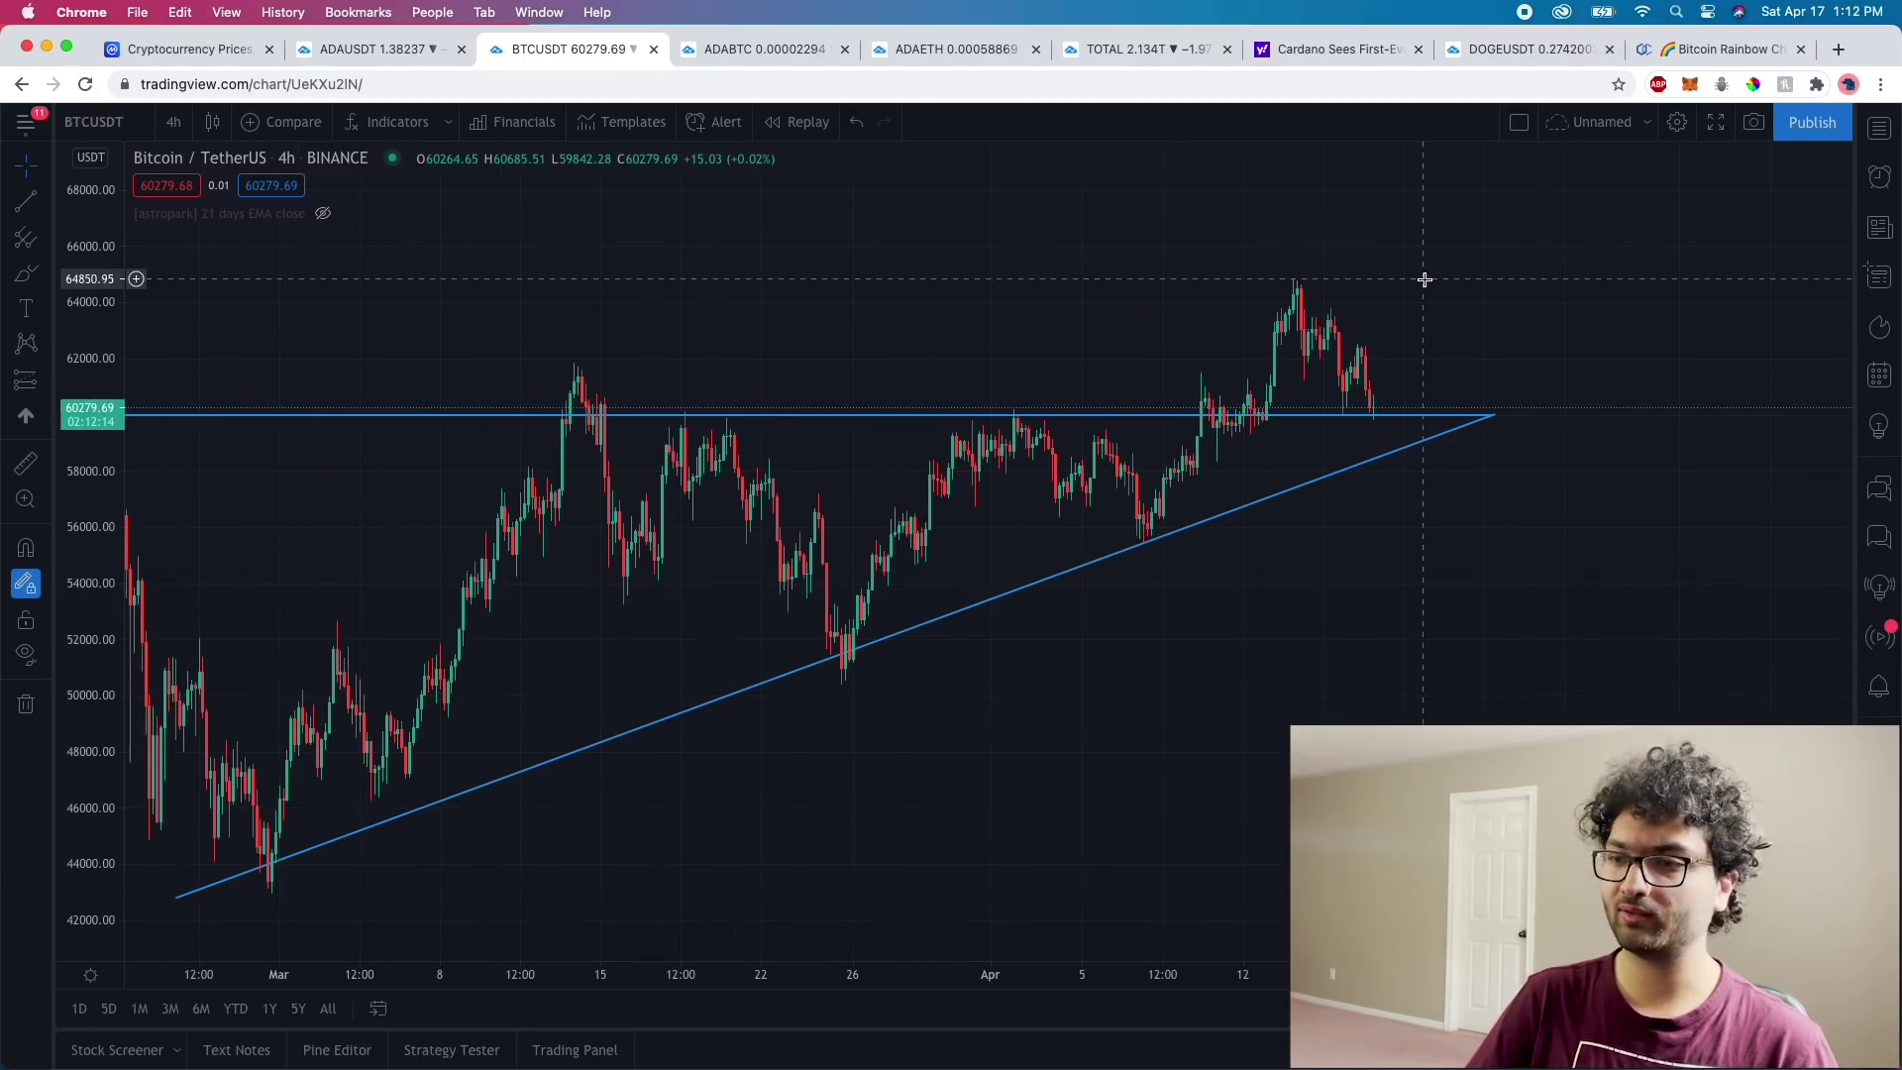
scroll(1437, 292, "left", 3)
scroll(1447, 306, "down", 2)
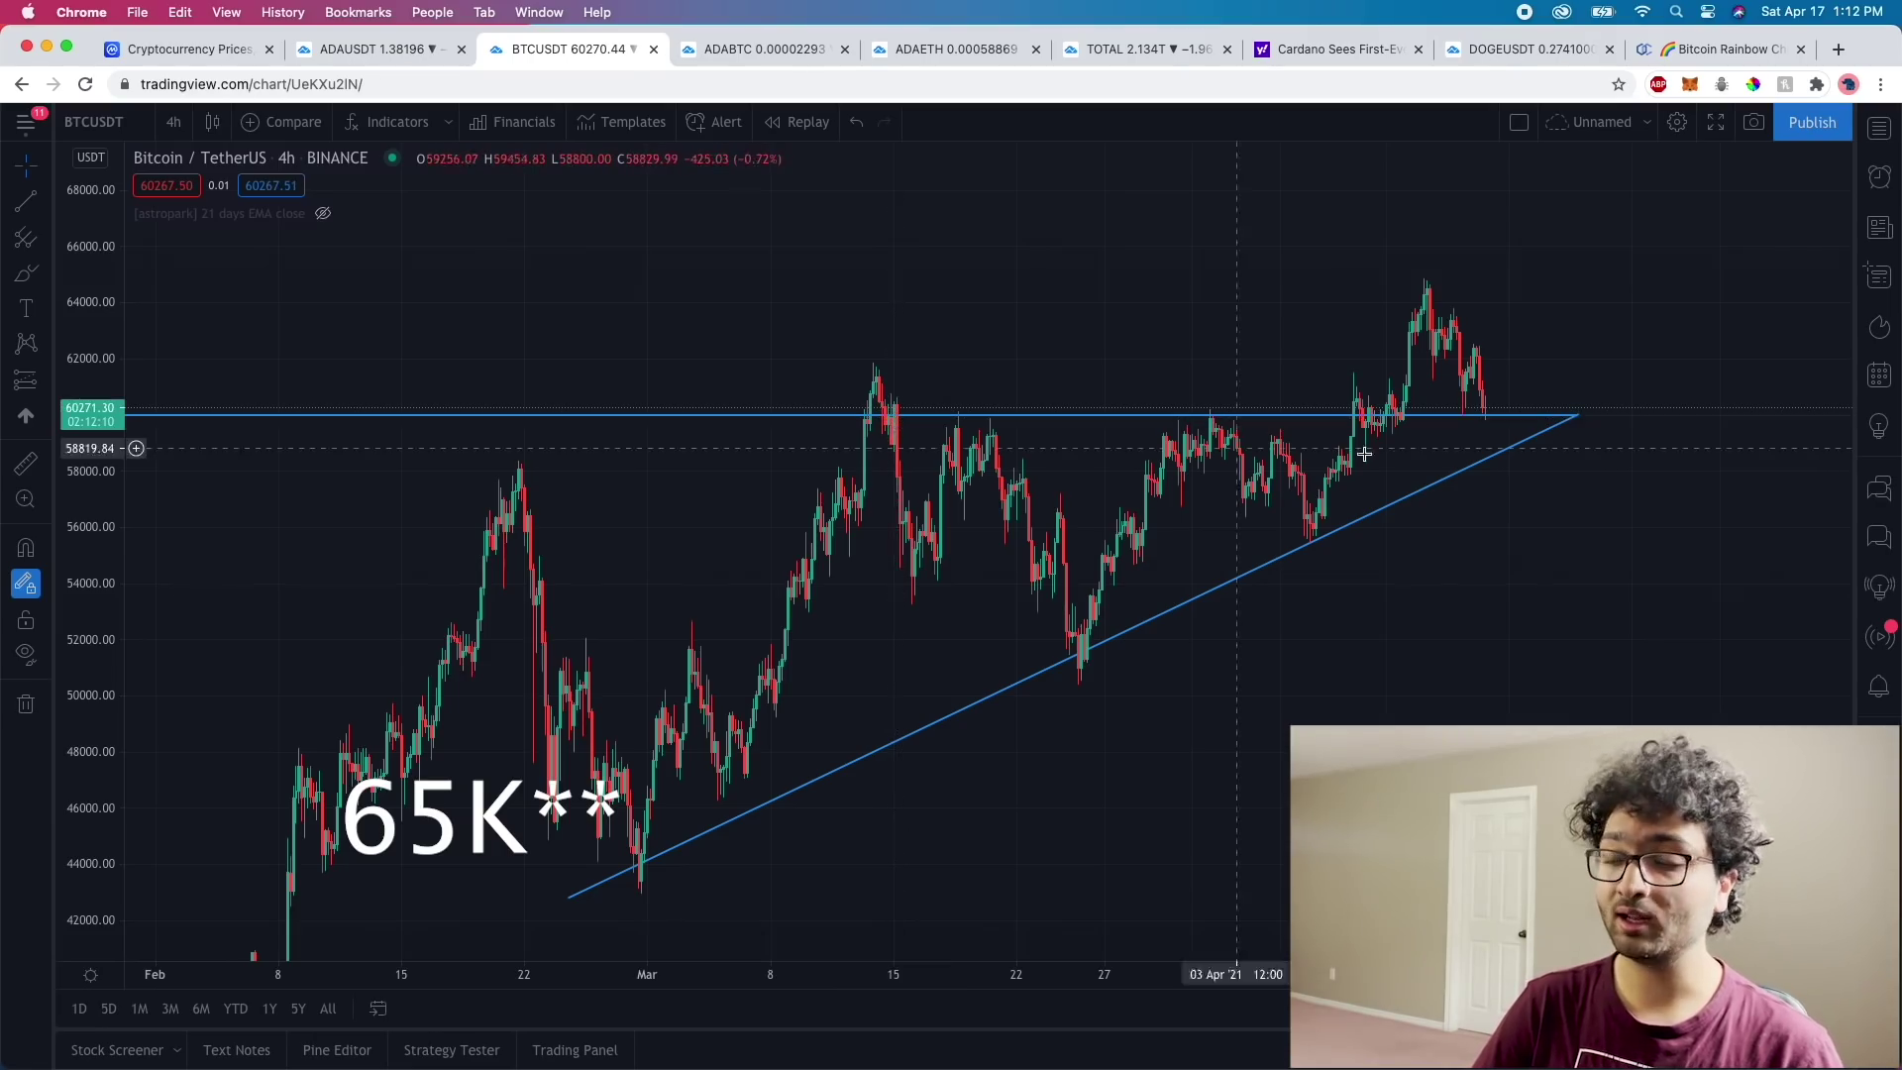
scroll(1222, 560, "right", 5)
left_click_drag(1328, 492, 1233, 651)
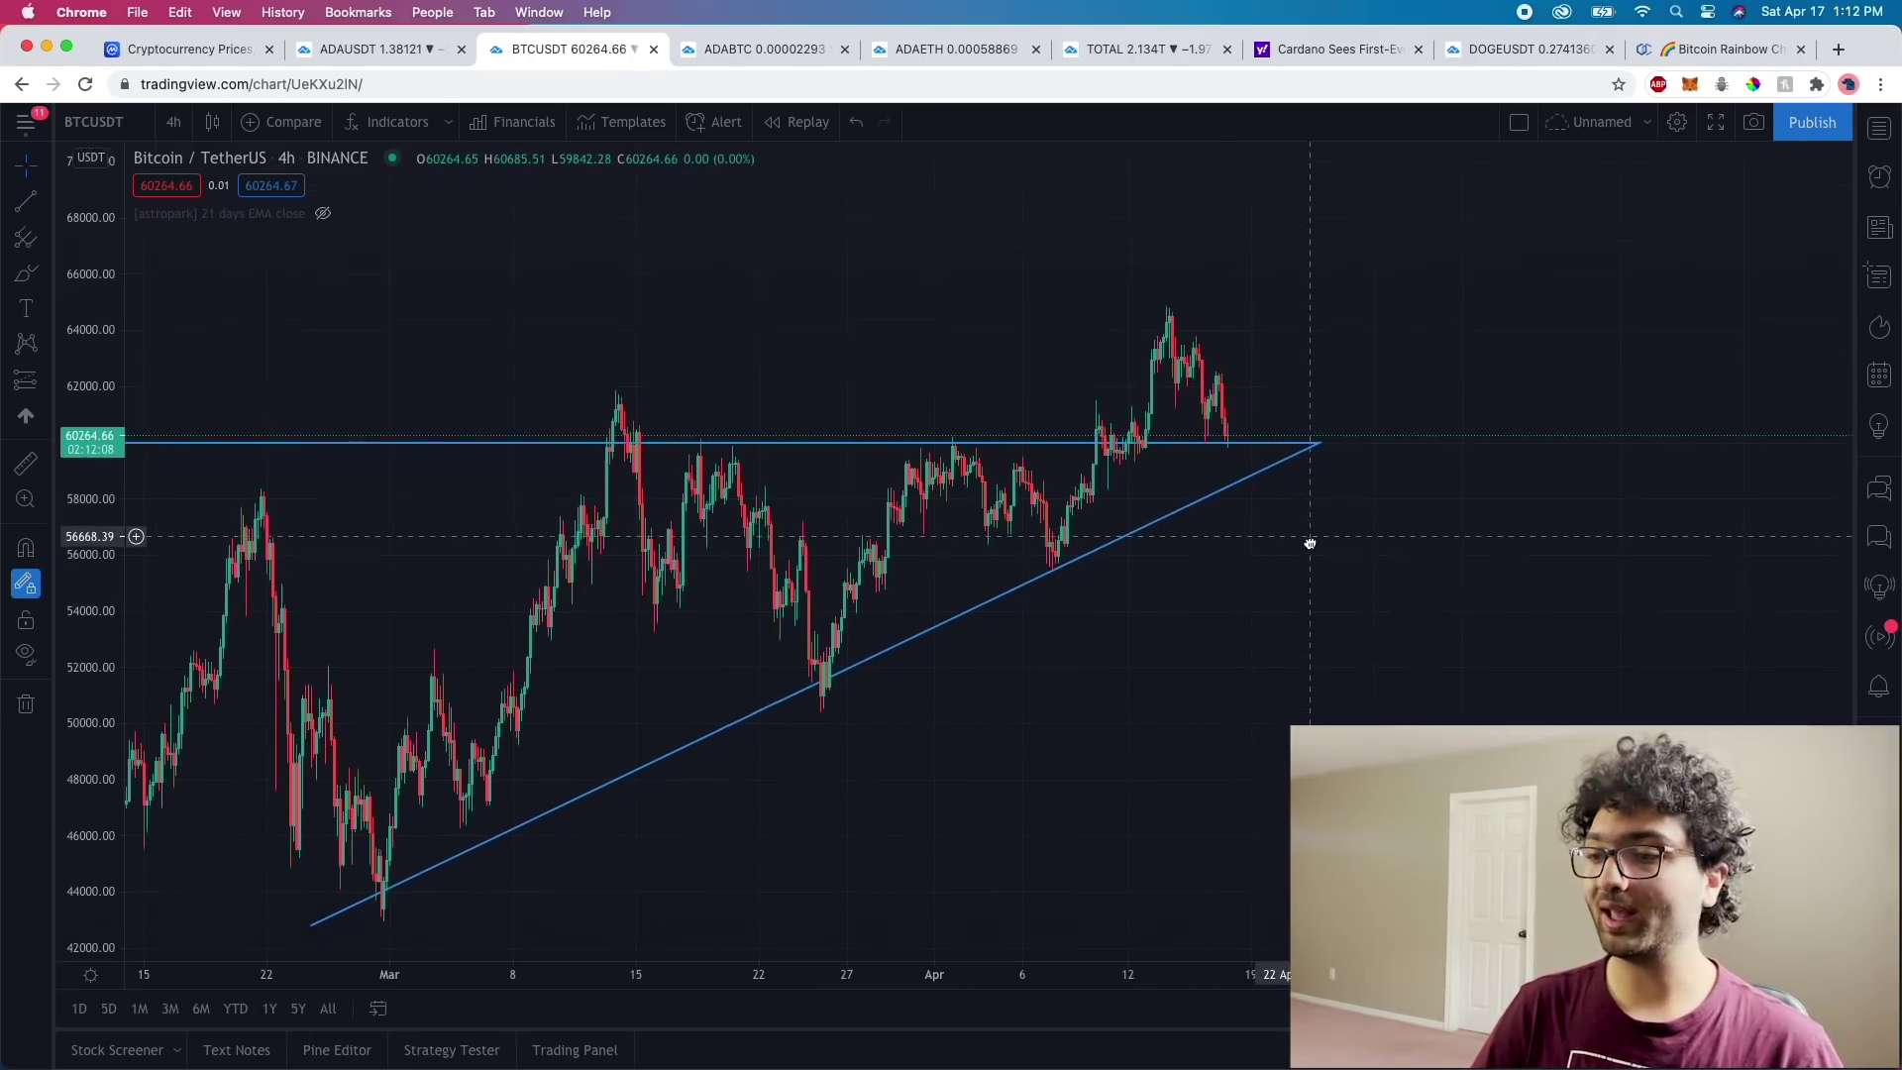
Brush a teal upward arrow from the 60,000 retest toward roughly 68,000.
left_click(26, 274)
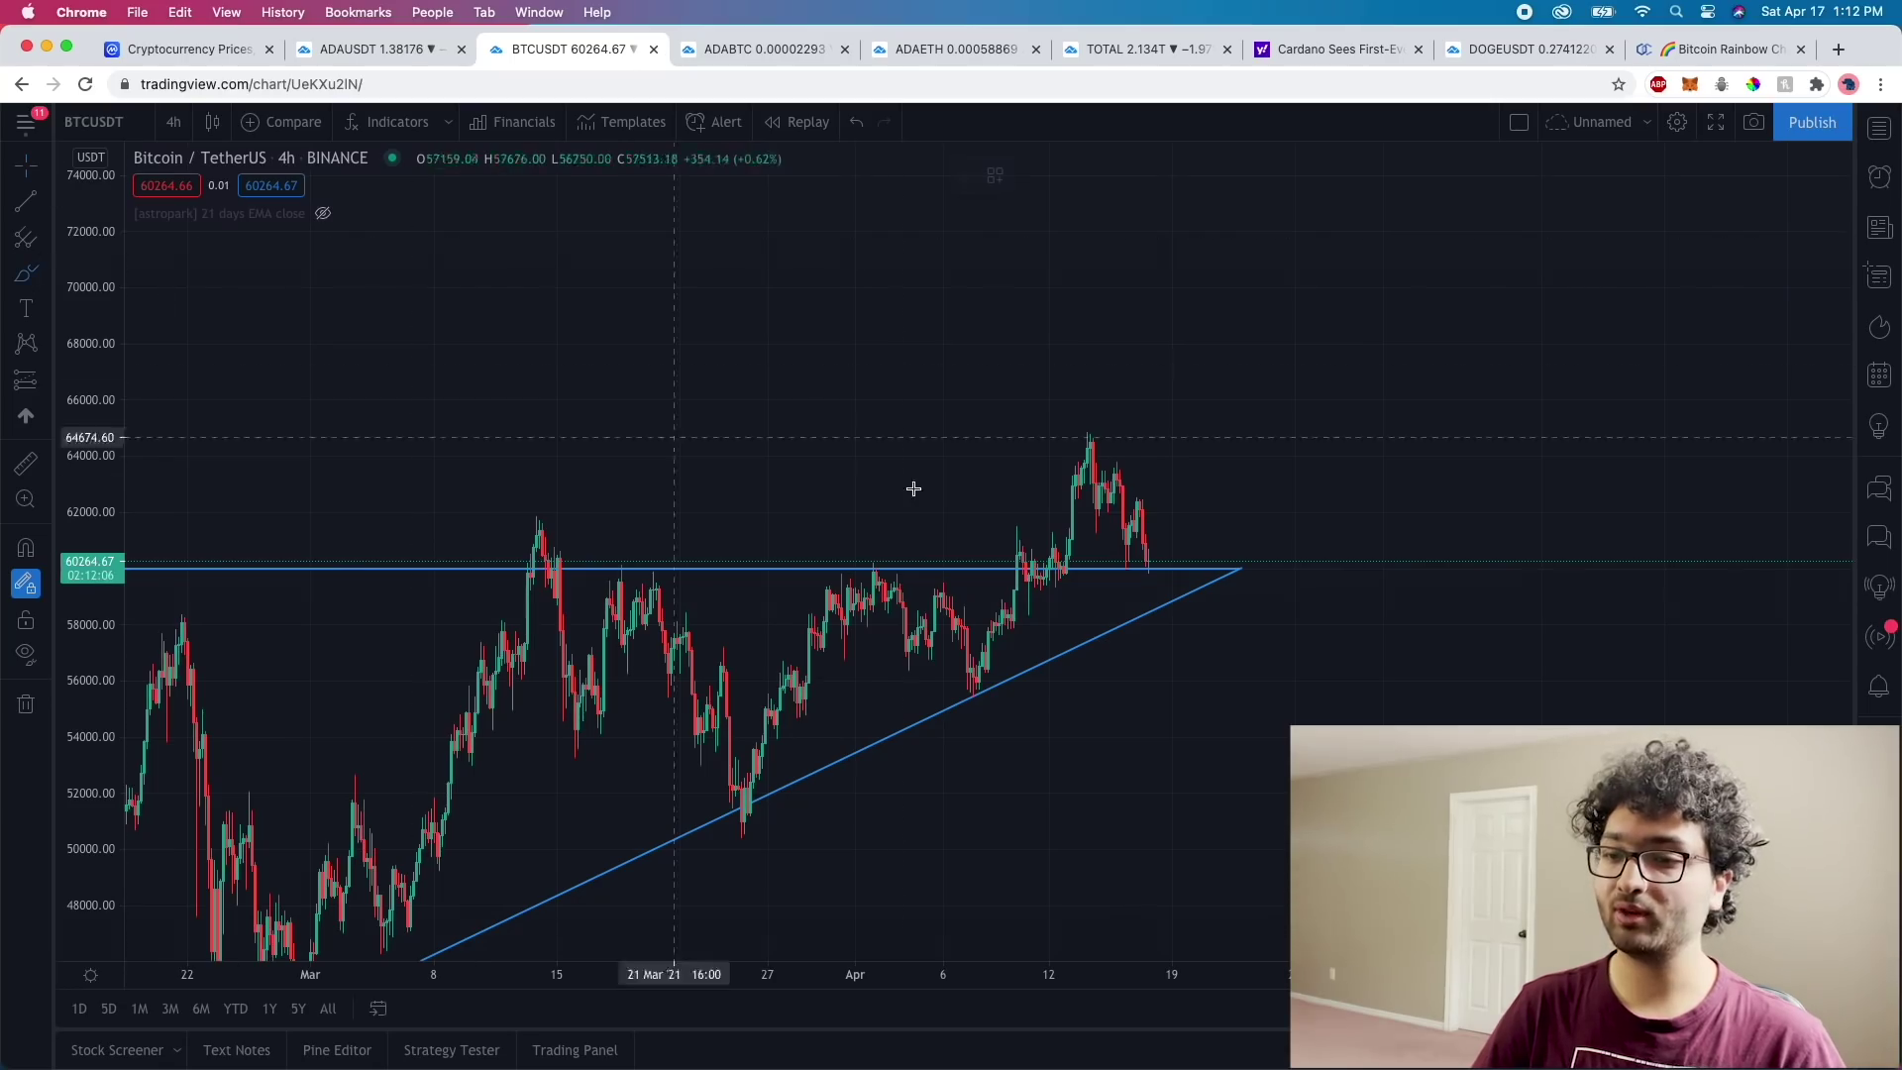
mouse_move(1145, 570)
left_mouse_down()
mouse_move(1232, 359)
mouse_move(1283, 402)
left_mouse_up()
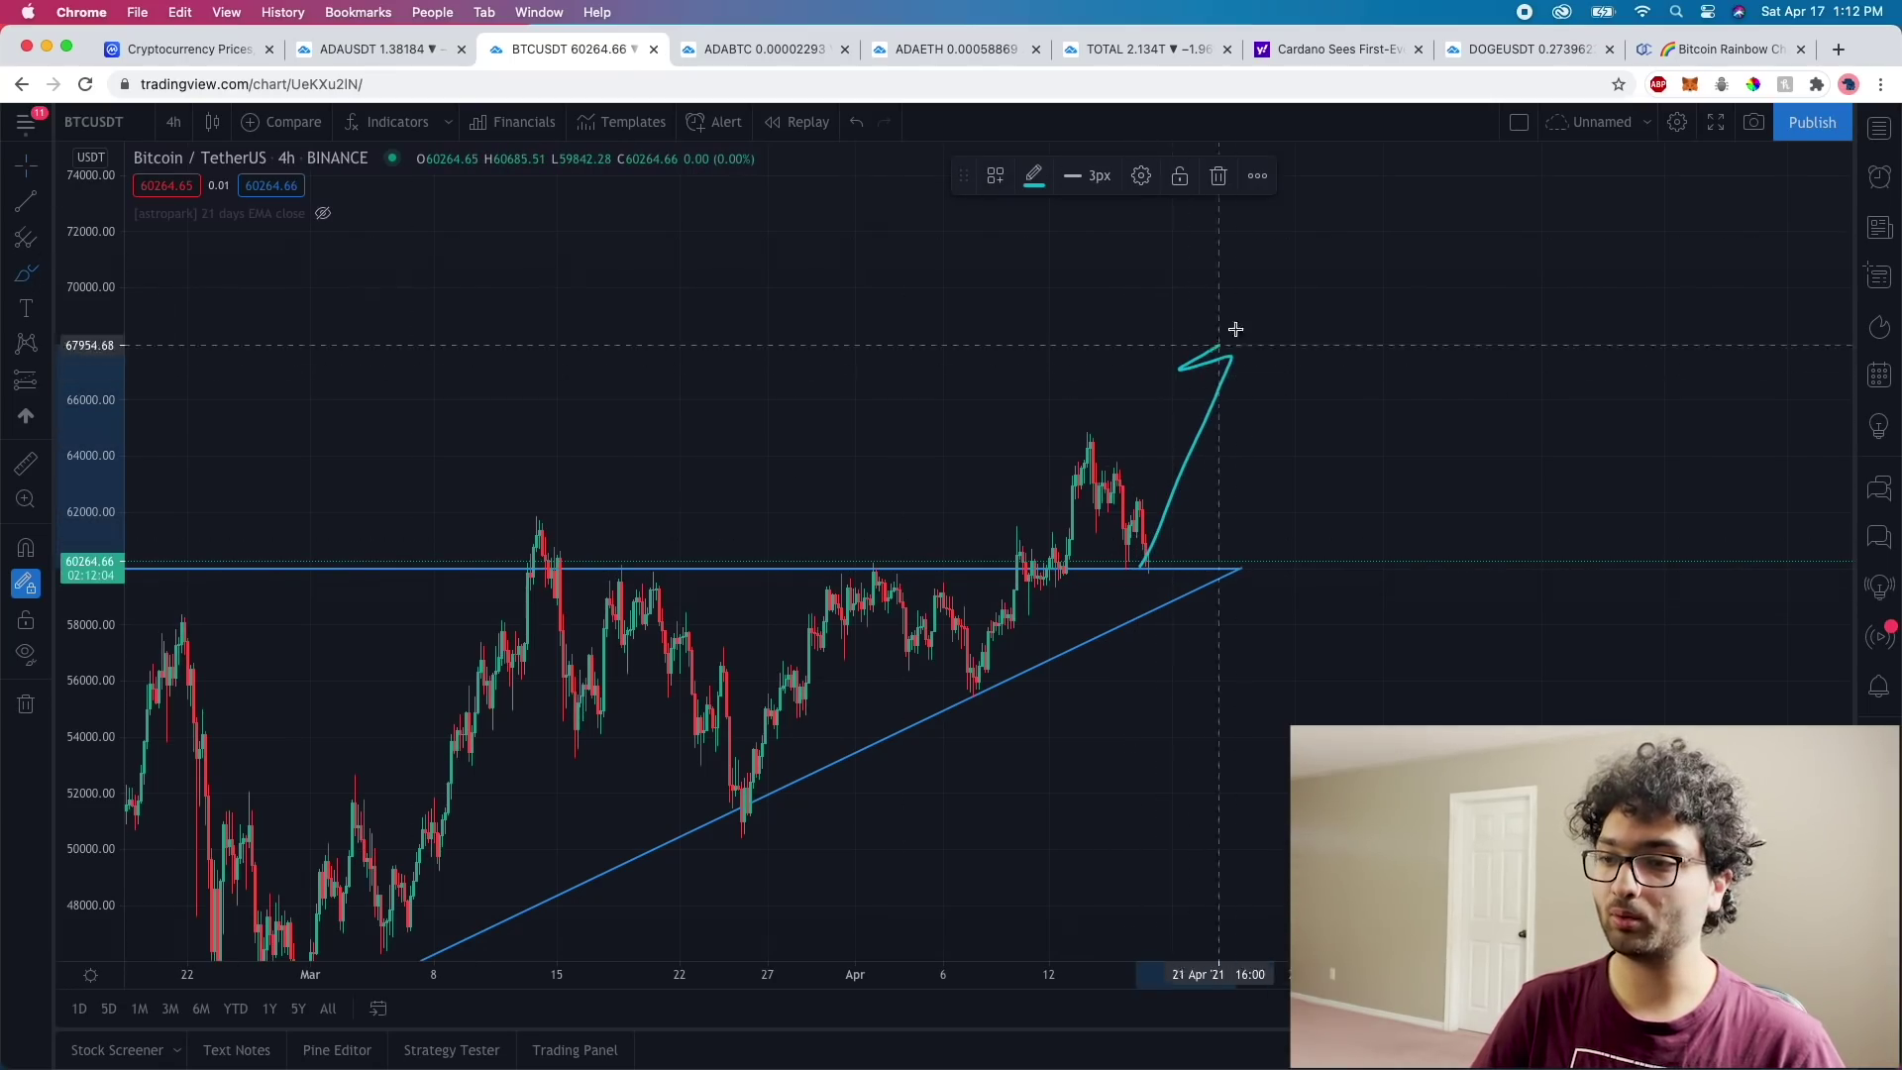
key("Escape")
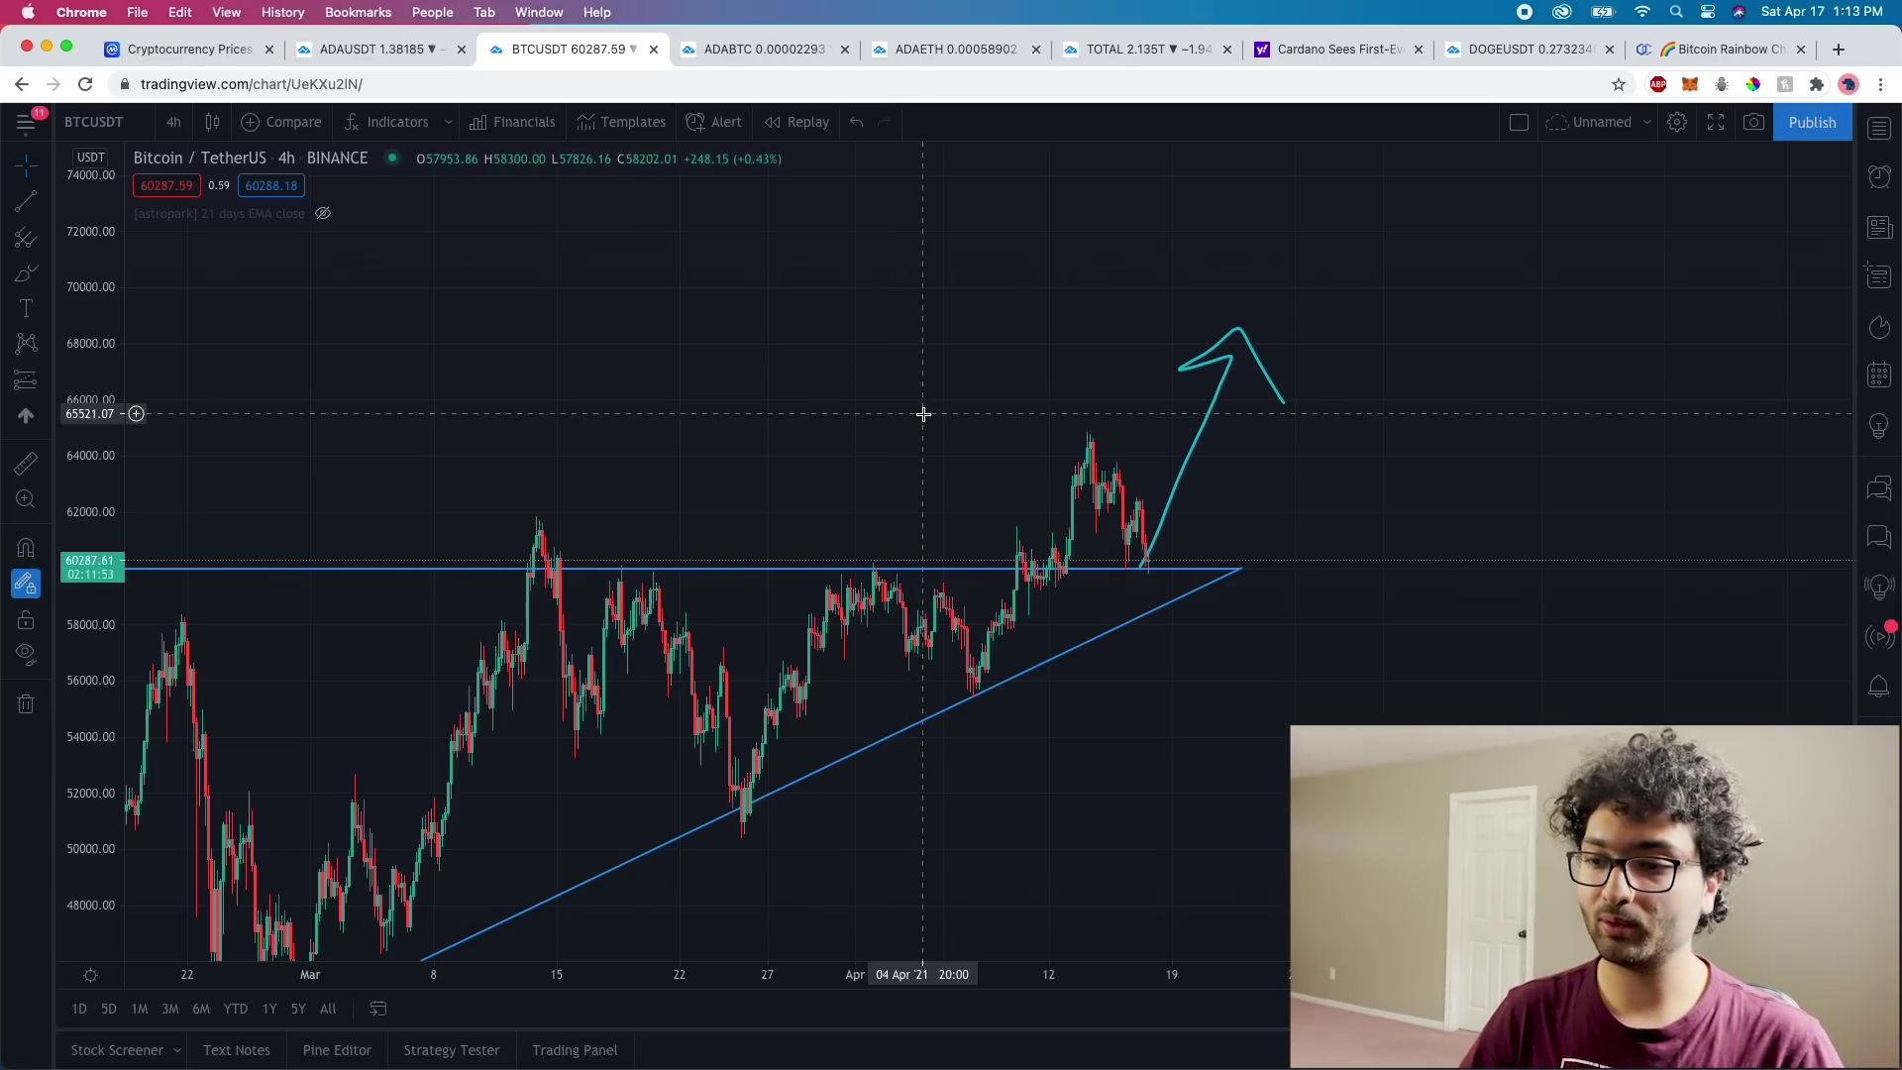
Pan and zoom the Bitcoin chart to review the arrow against the whole triangle.
mouse_move(972, 407)
left_mouse_down()
mouse_move(1120, 298)
mouse_move(1261, 237)
left_mouse_up()
scroll(1308, 280, "up", 2)
scroll(1307, 280, "up", 2)
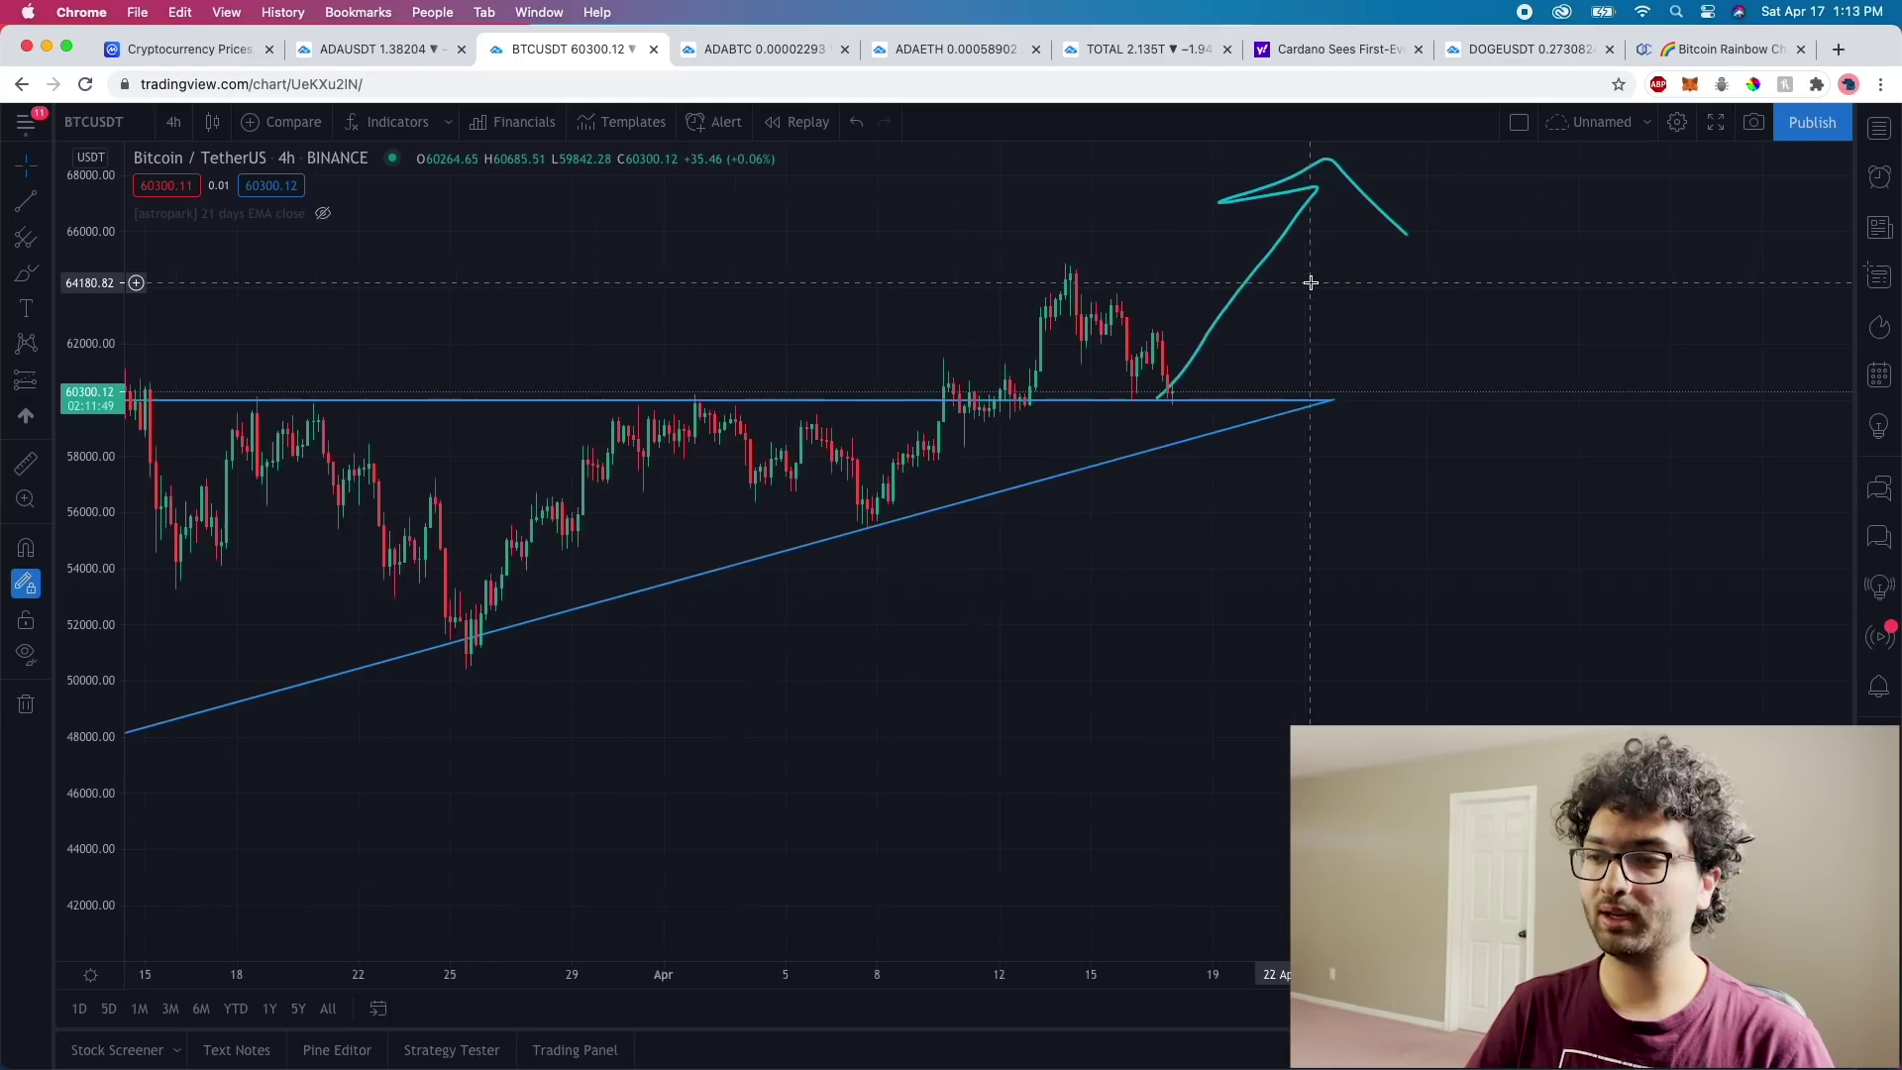
scroll(1309, 284, "up", 2)
scroll(1306, 289, "up", 1)
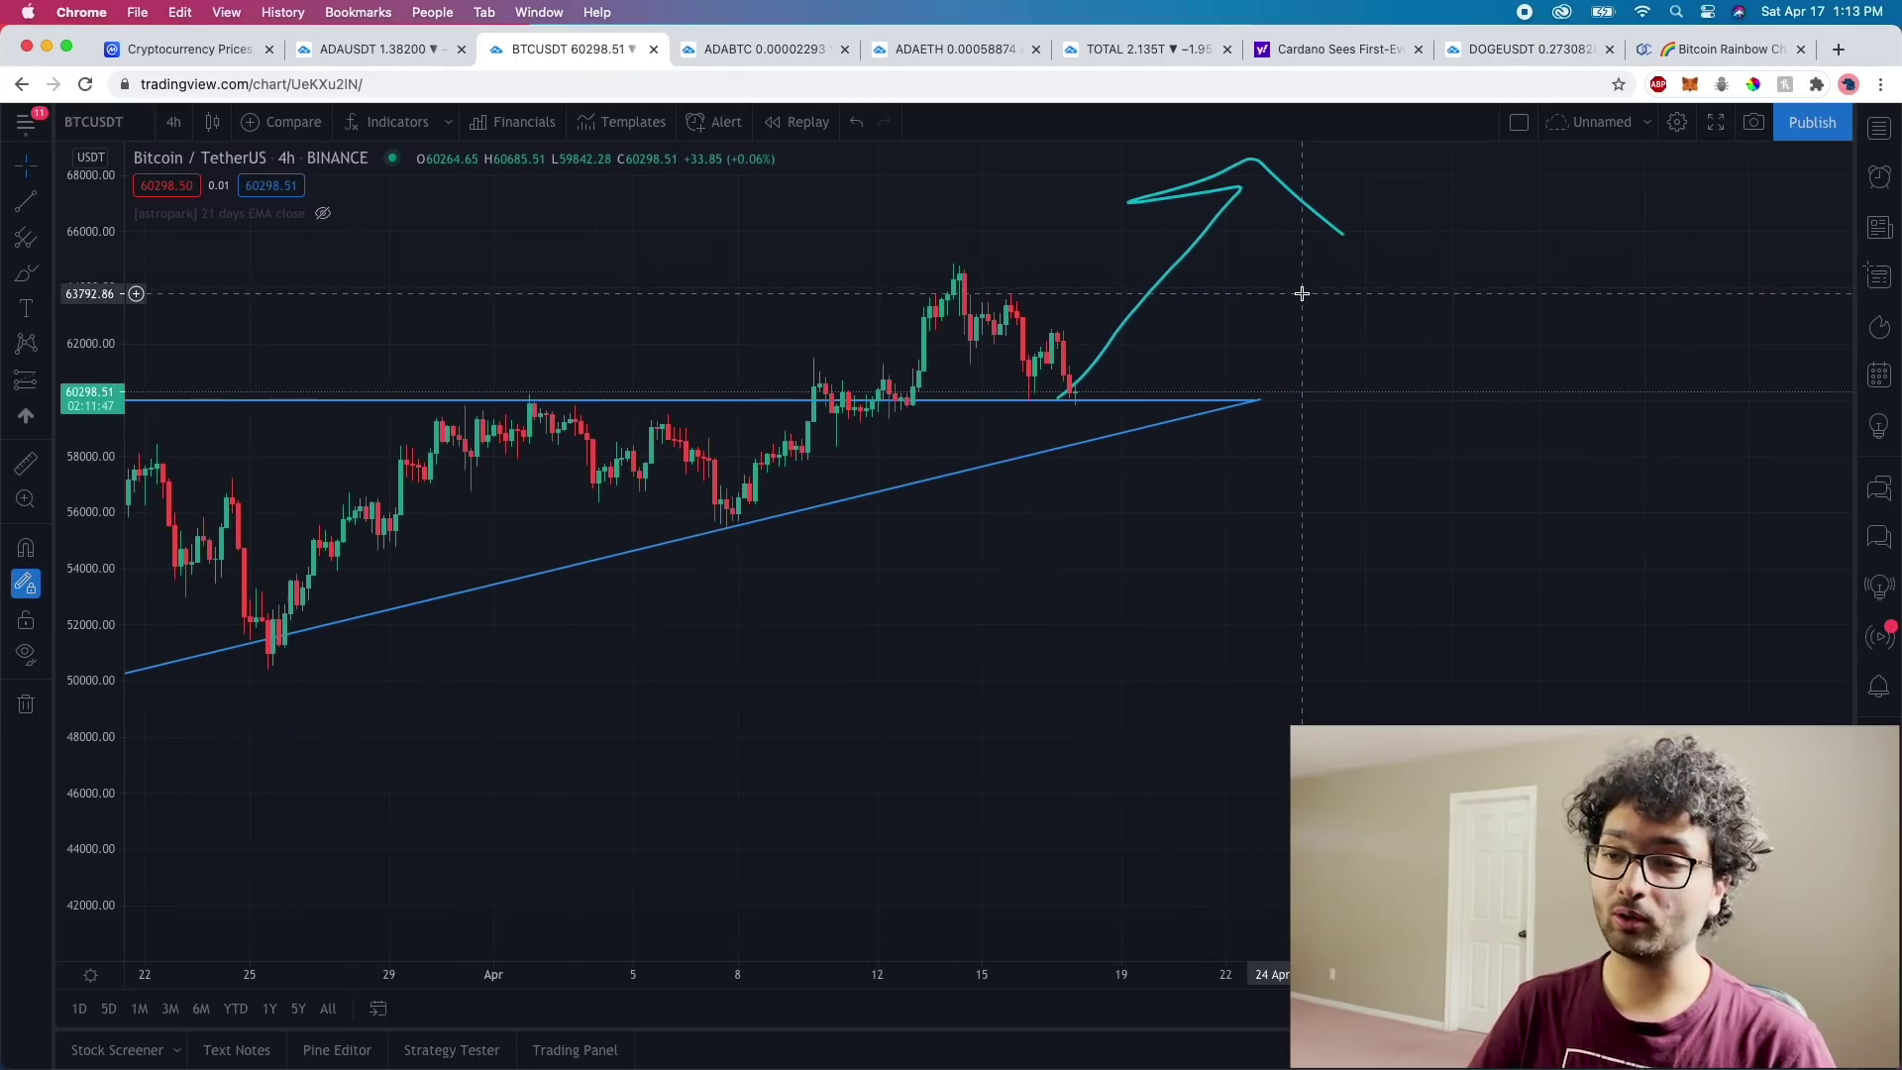
scroll(1256, 317, "down", 2)
scroll(1265, 318, "down", 2)
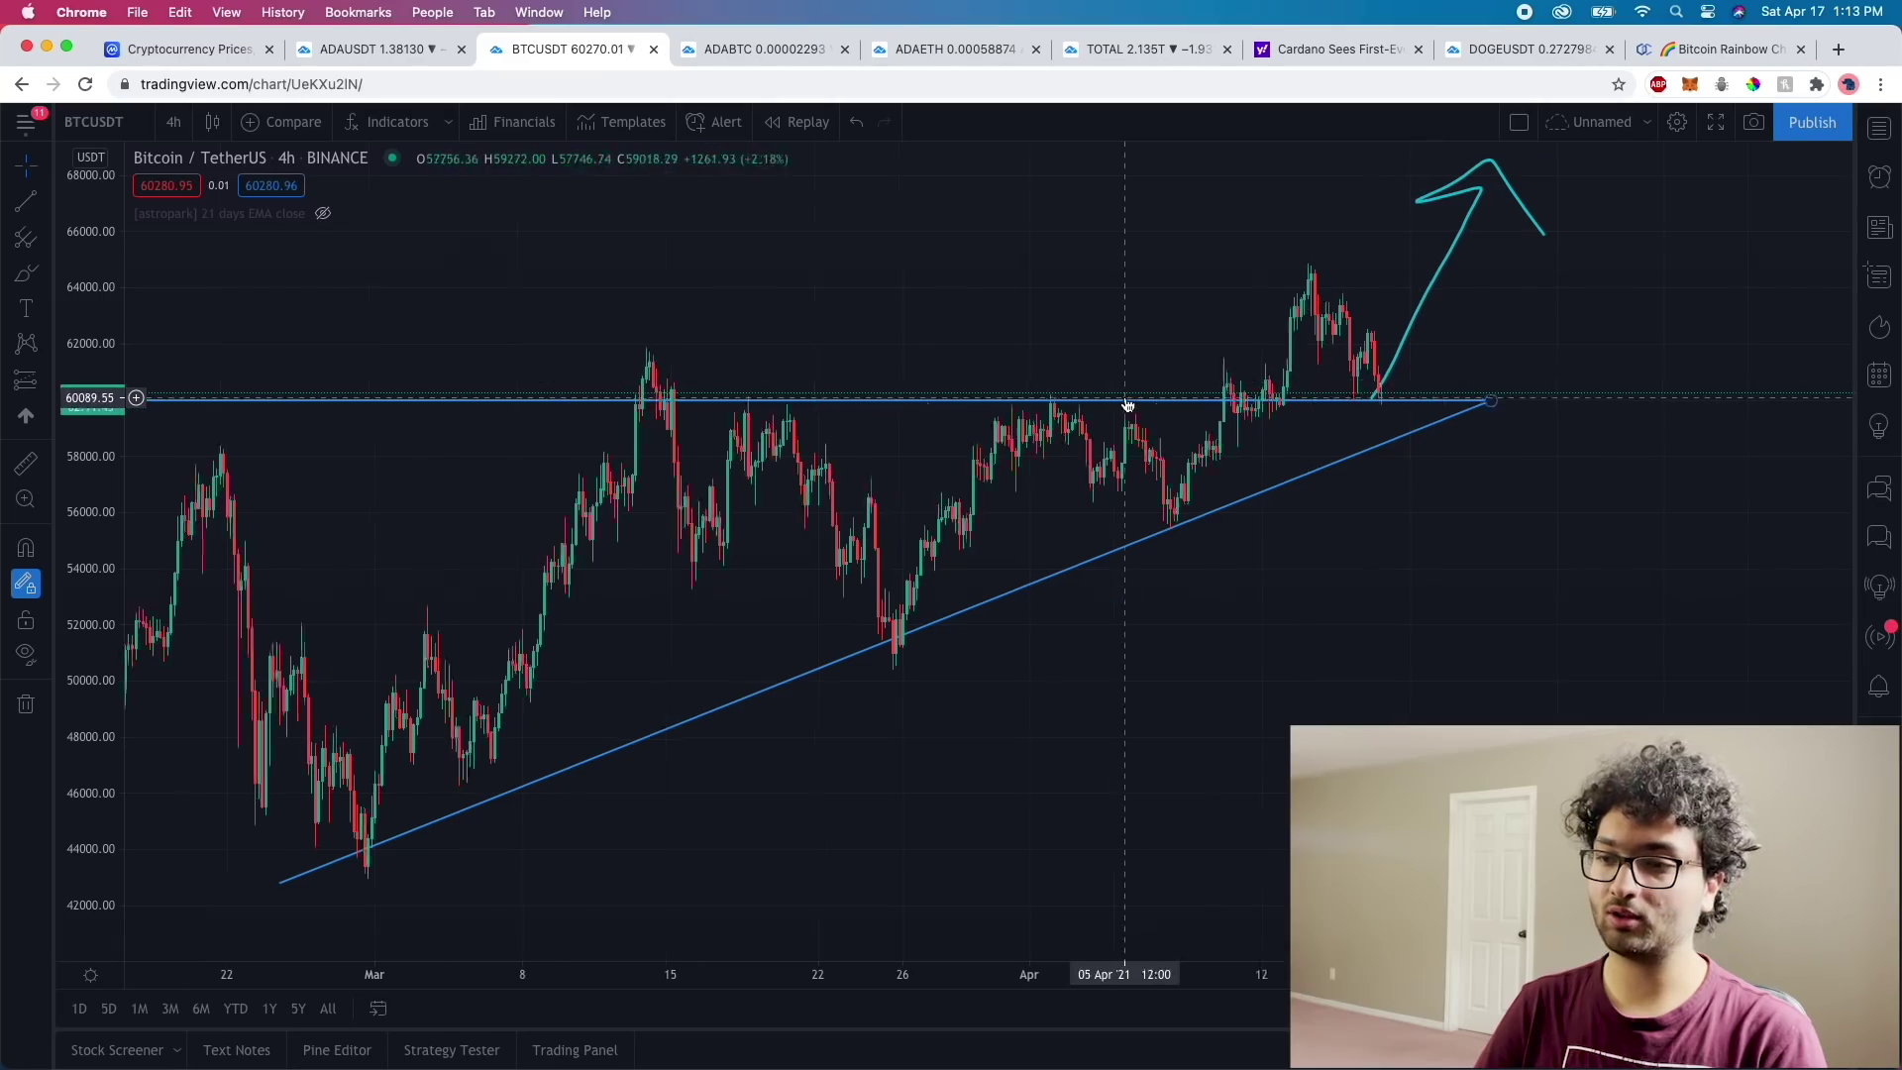
scroll(1124, 404, "down", 2)
left_click_drag(1125, 403, 1032, 308)
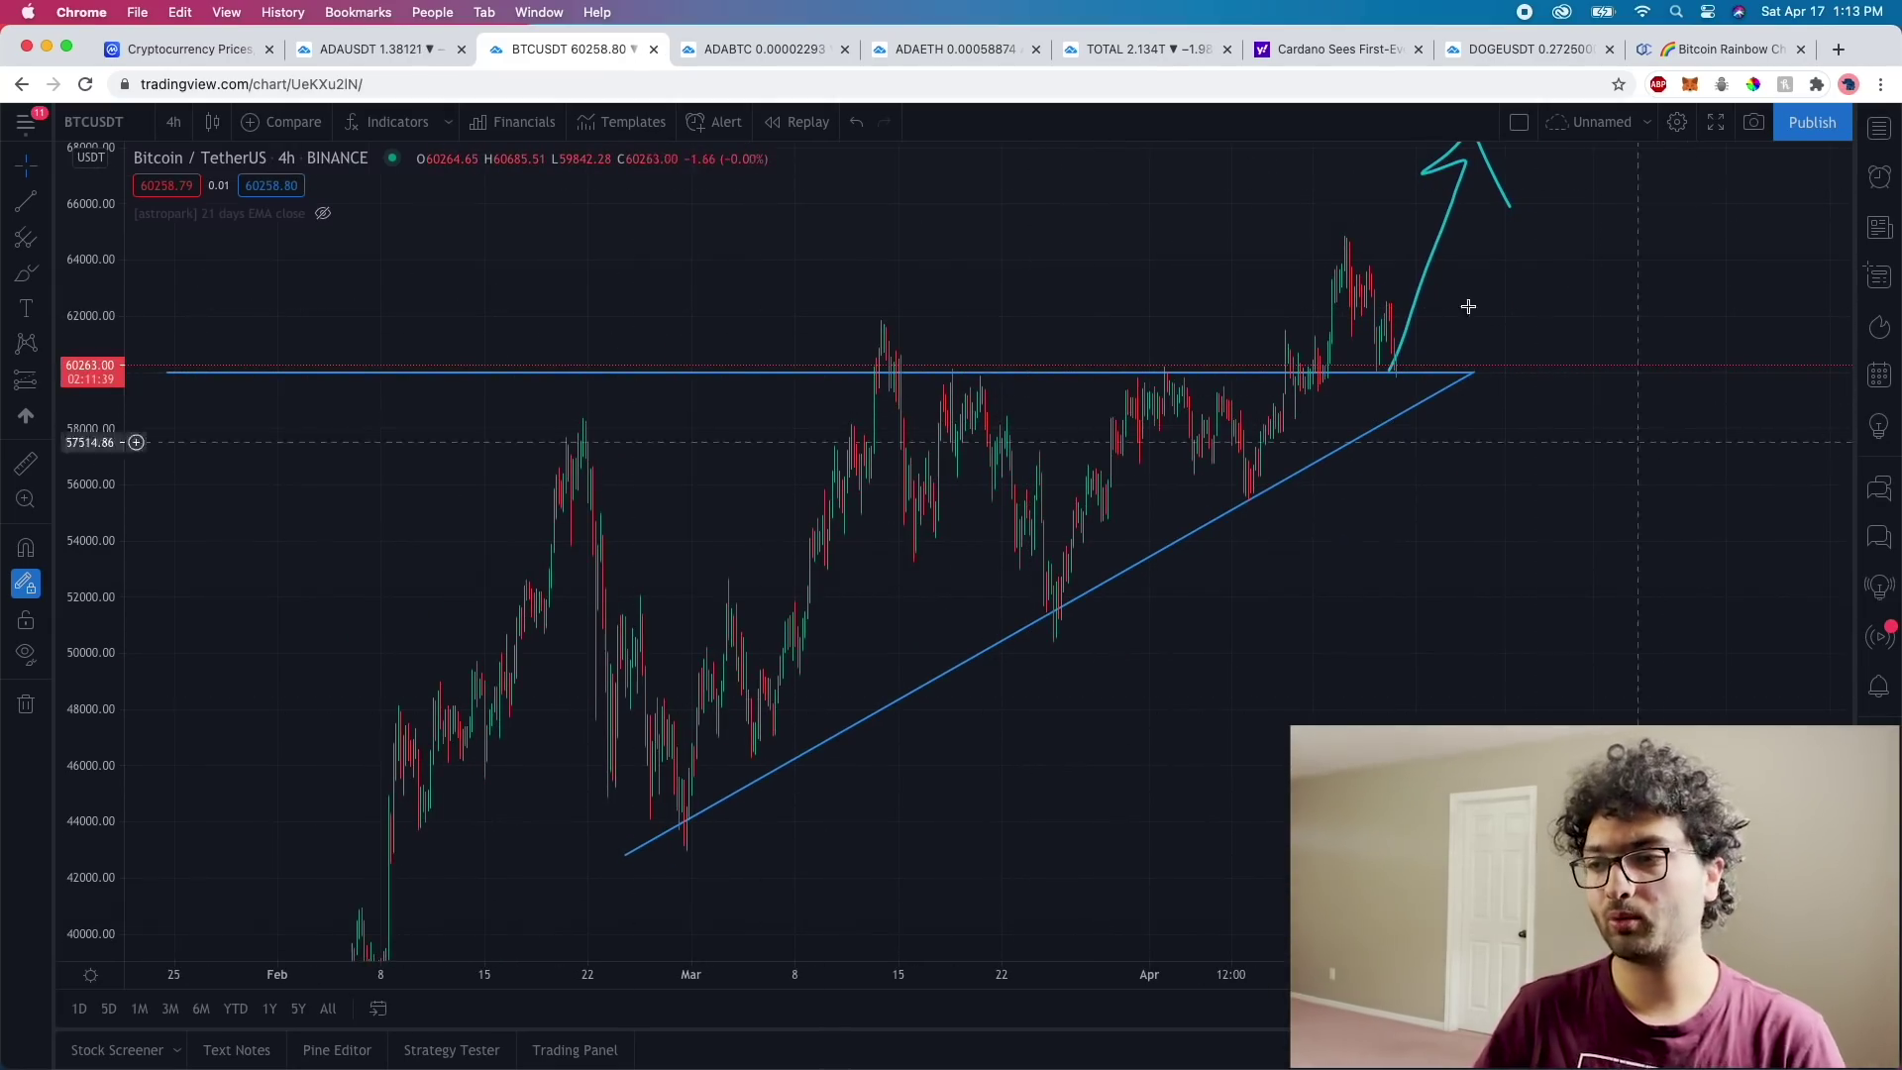
scroll(1451, 653, "right", 3)
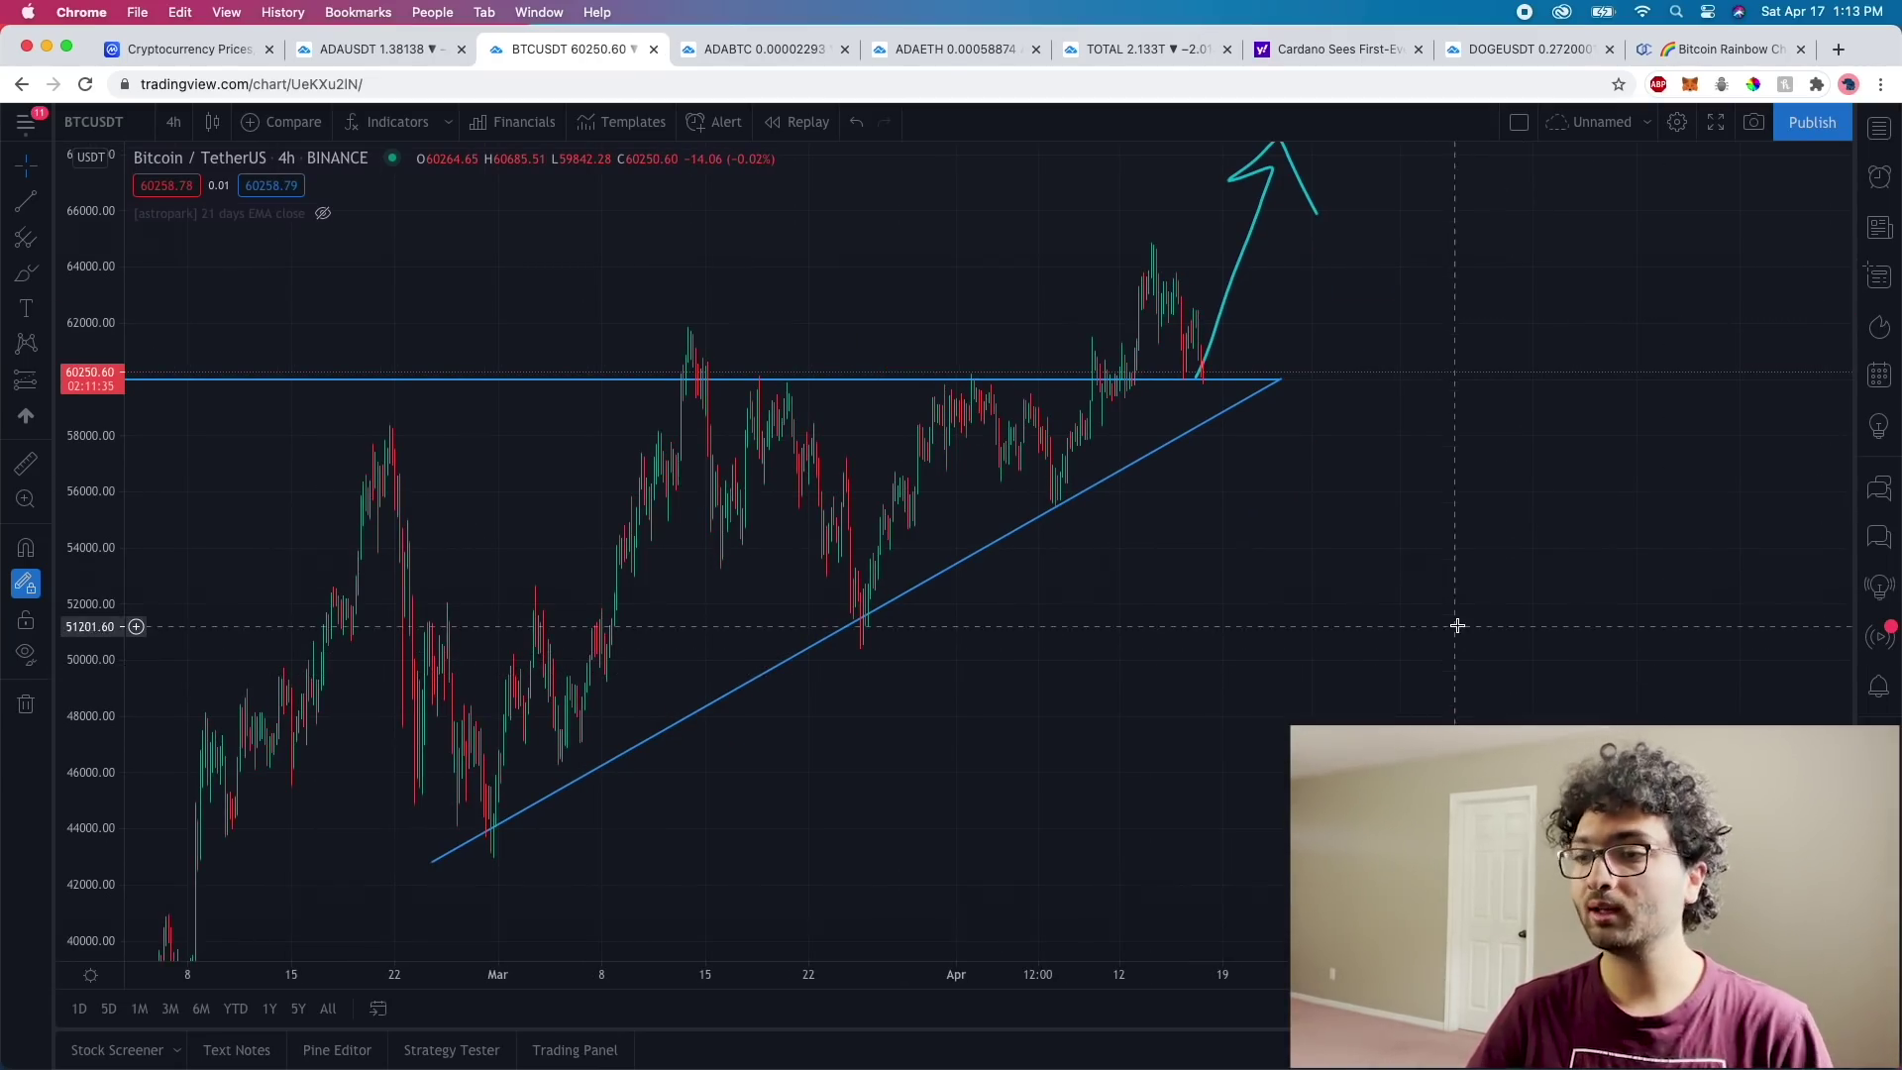
scroll(1455, 624, "up", 2)
scroll(1437, 622, "up", 2)
scroll(1288, 693, "up", 2)
scroll(1371, 663, "down", 2)
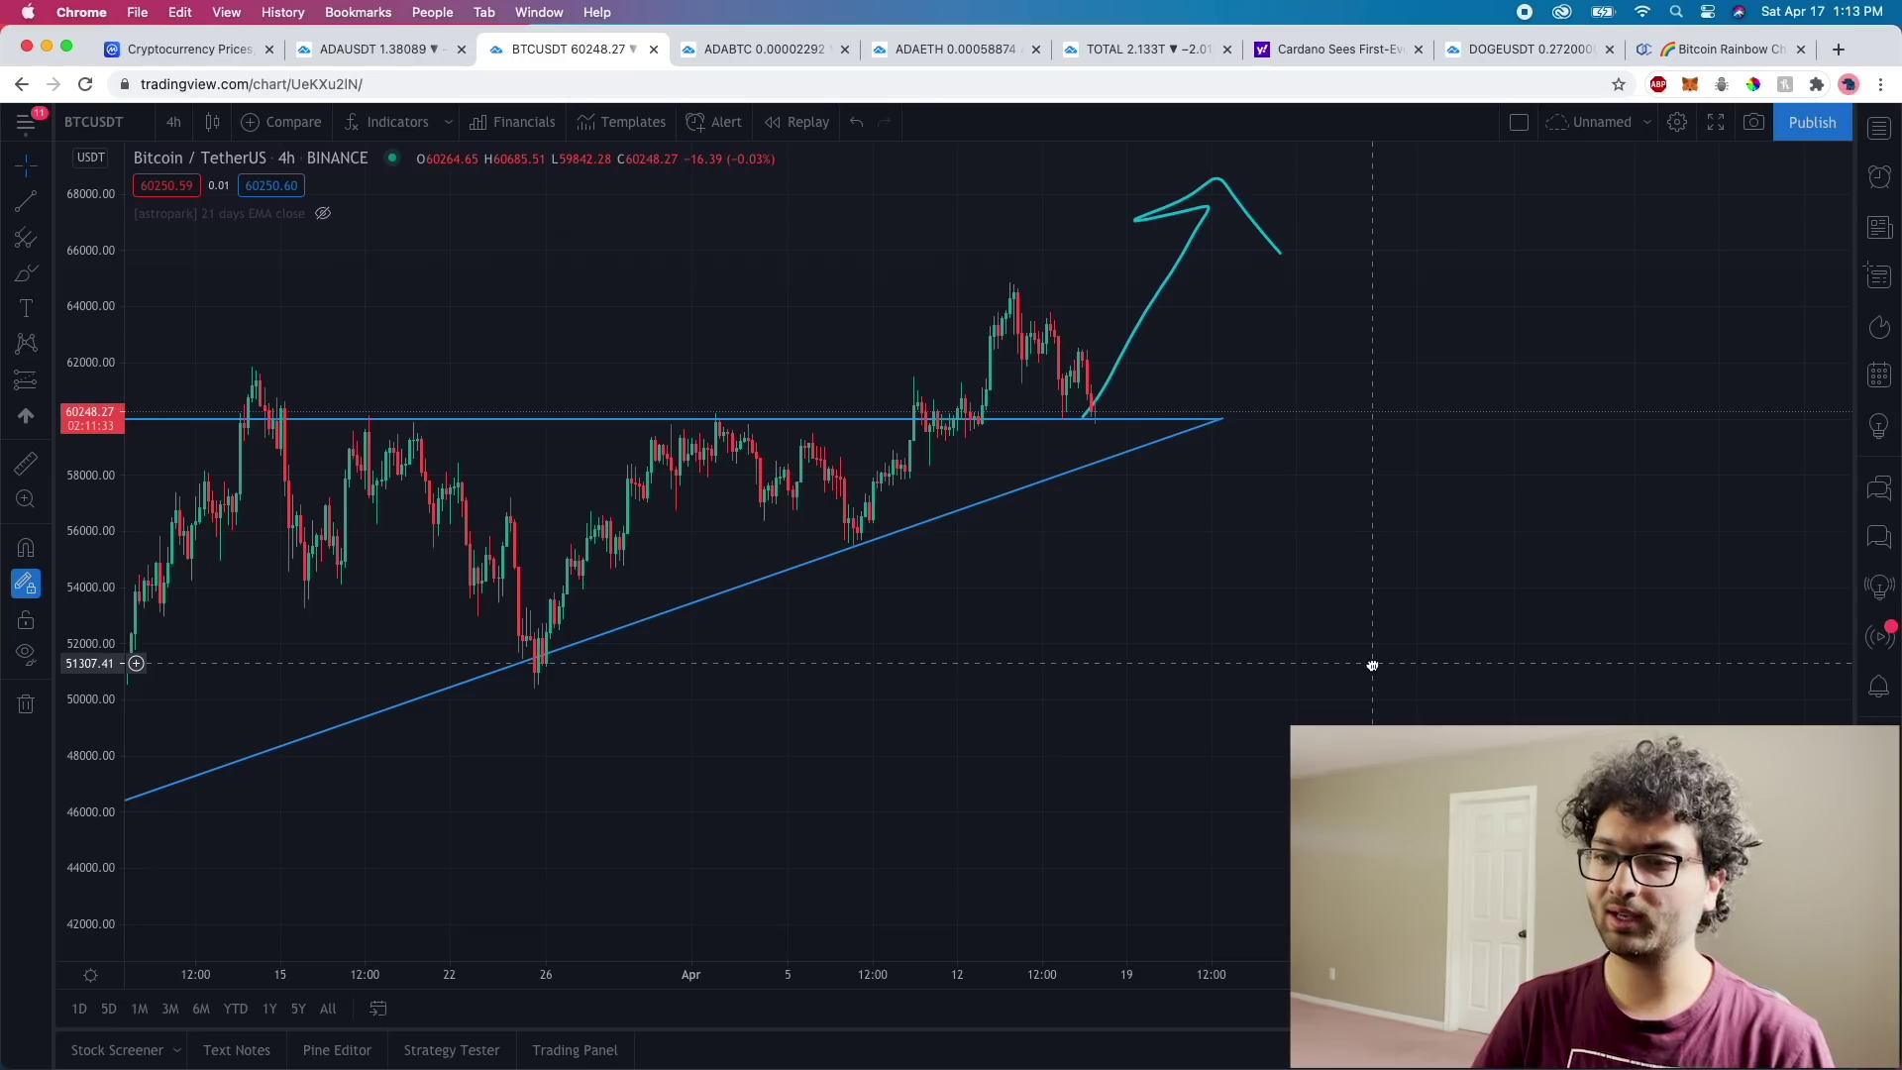
scroll(1388, 680, "down", 2)
scroll(1391, 687, "down", 2)
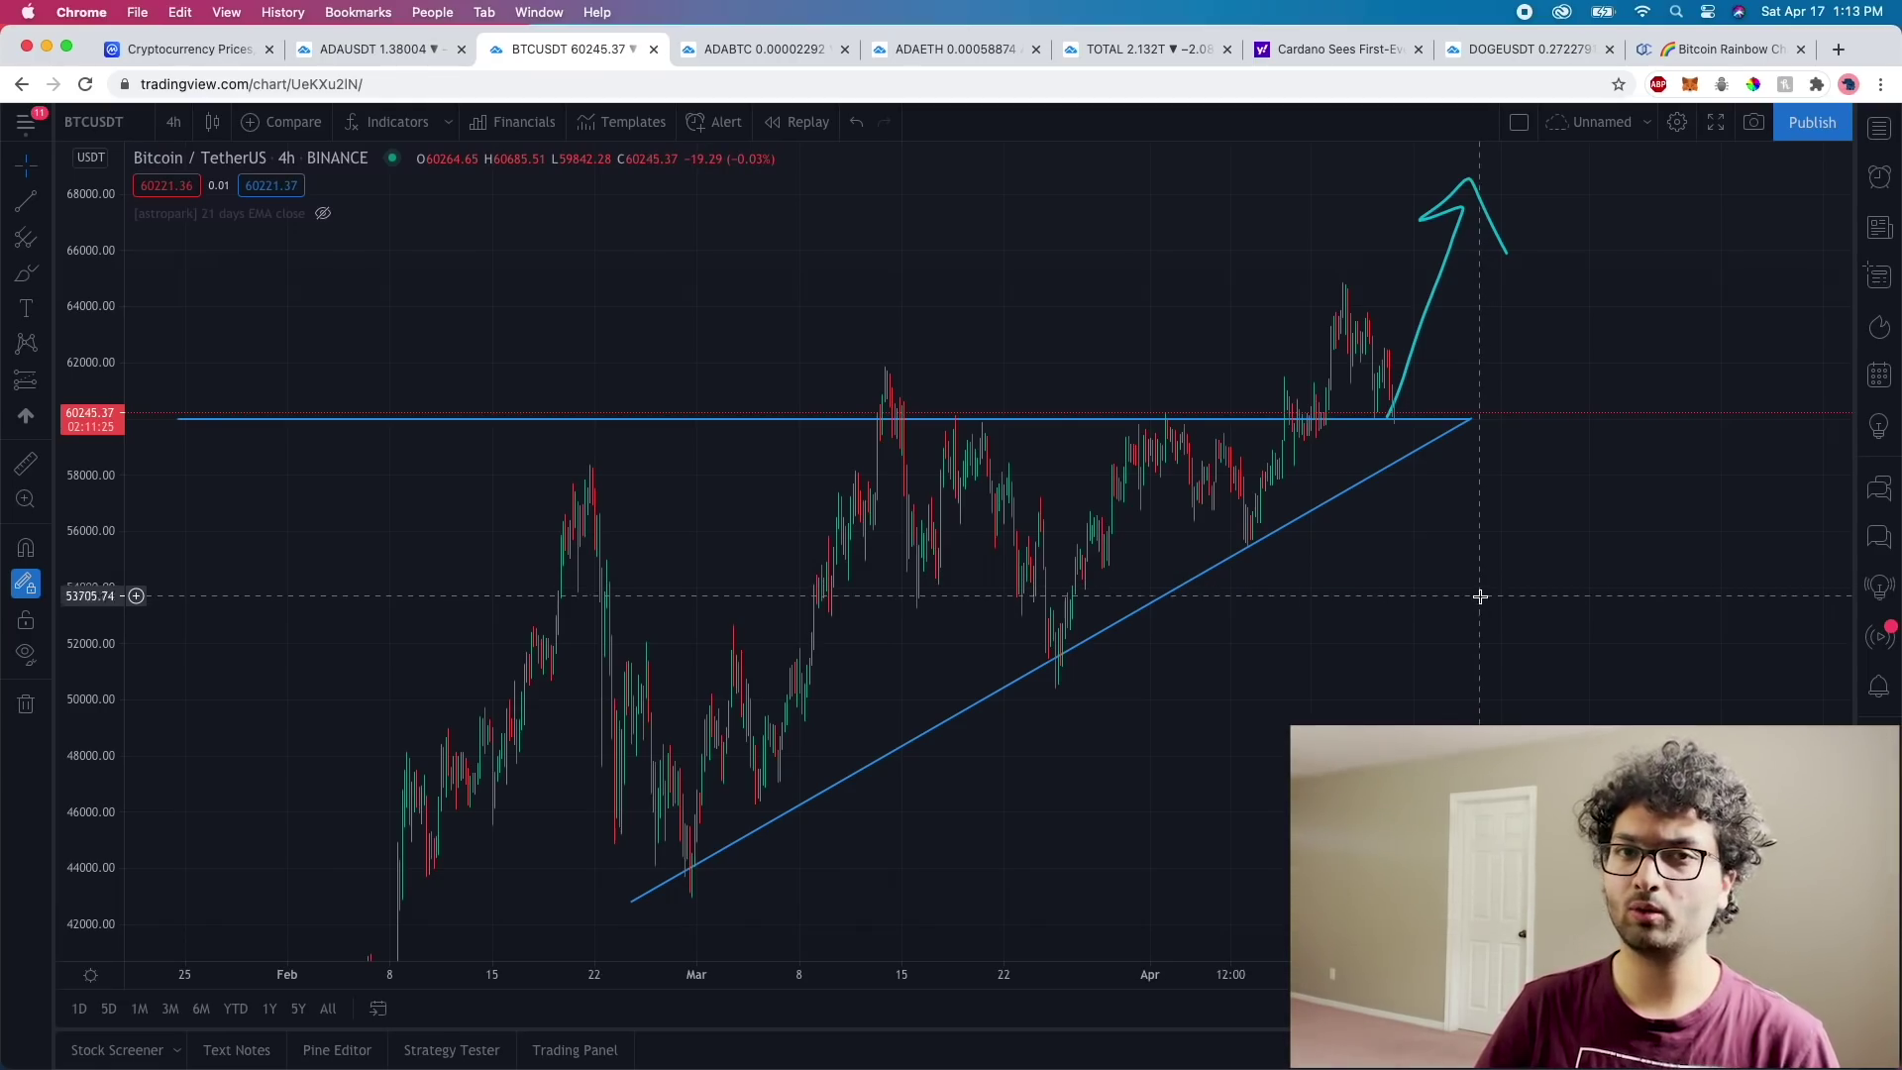
Draw a horizontal trend line at about 58,000 across the Bitcoin chart, marking the February peak.
key("alt+t")
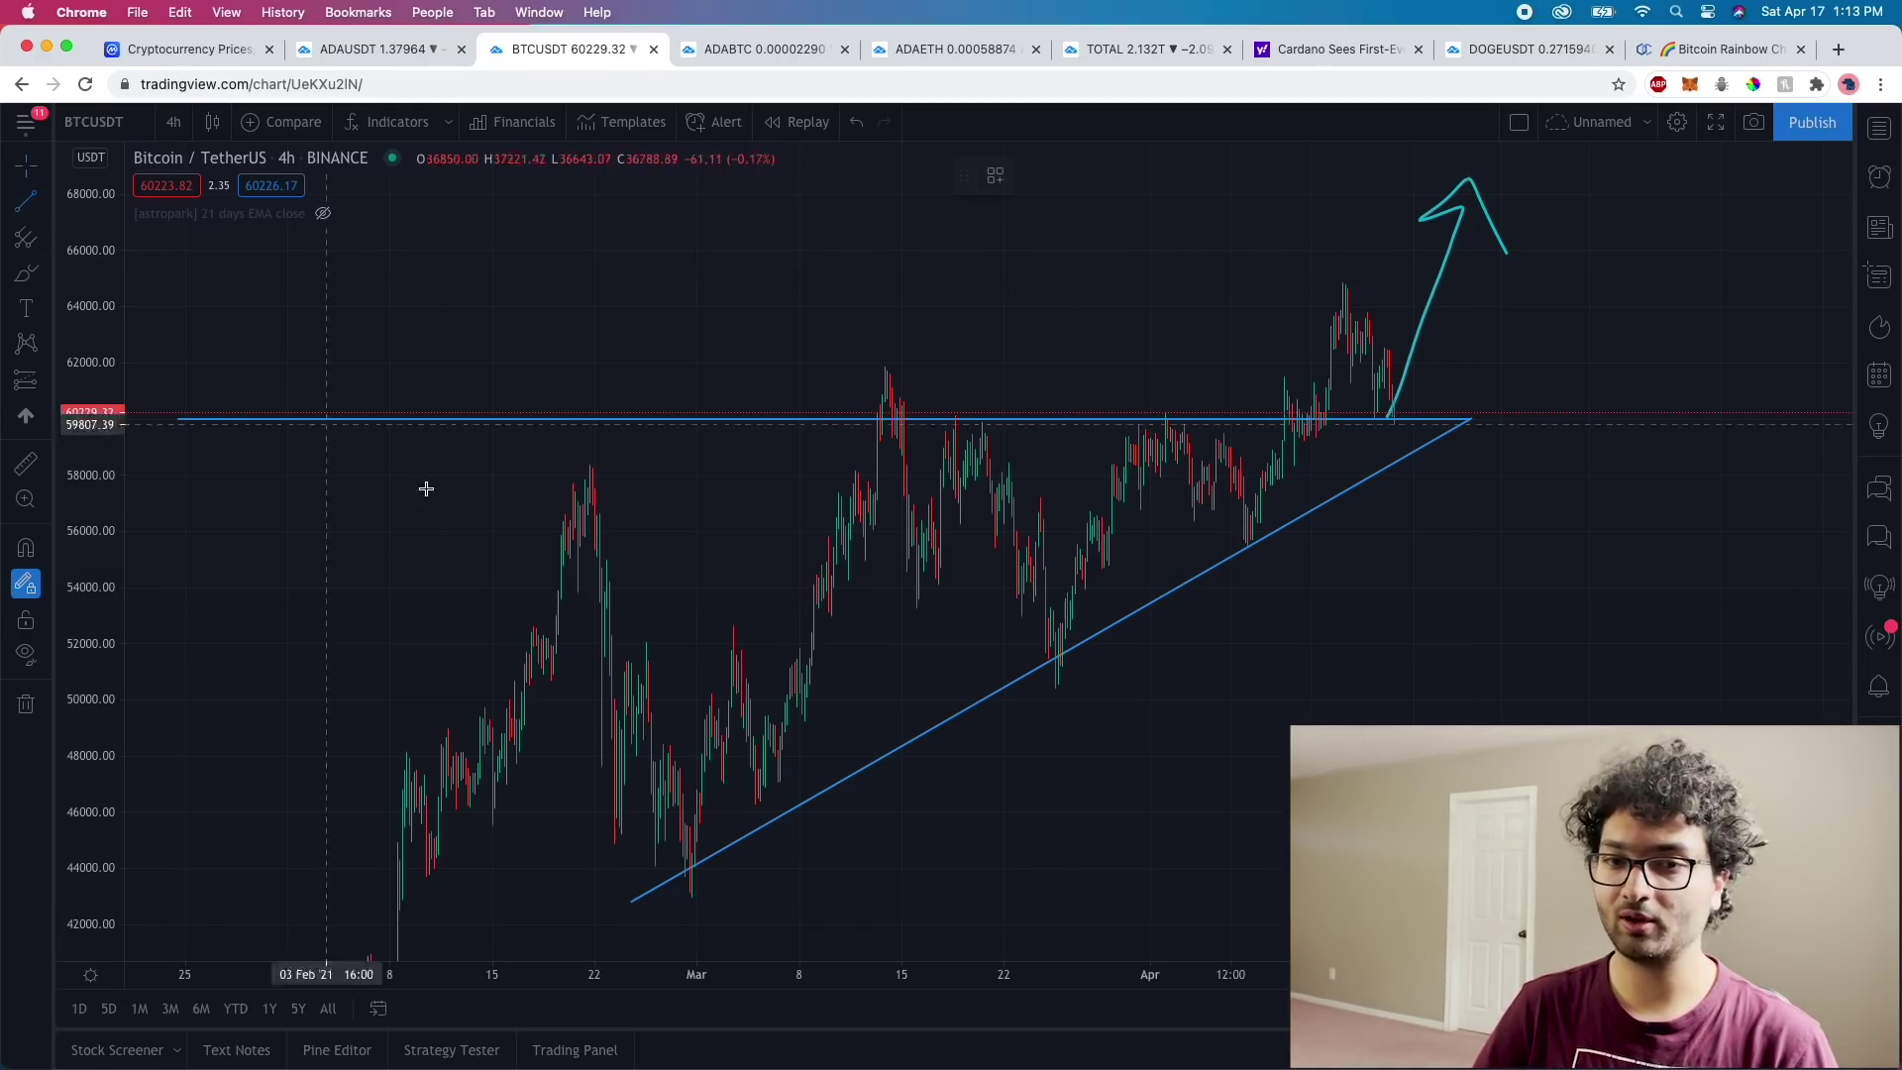
left_click(360, 473)
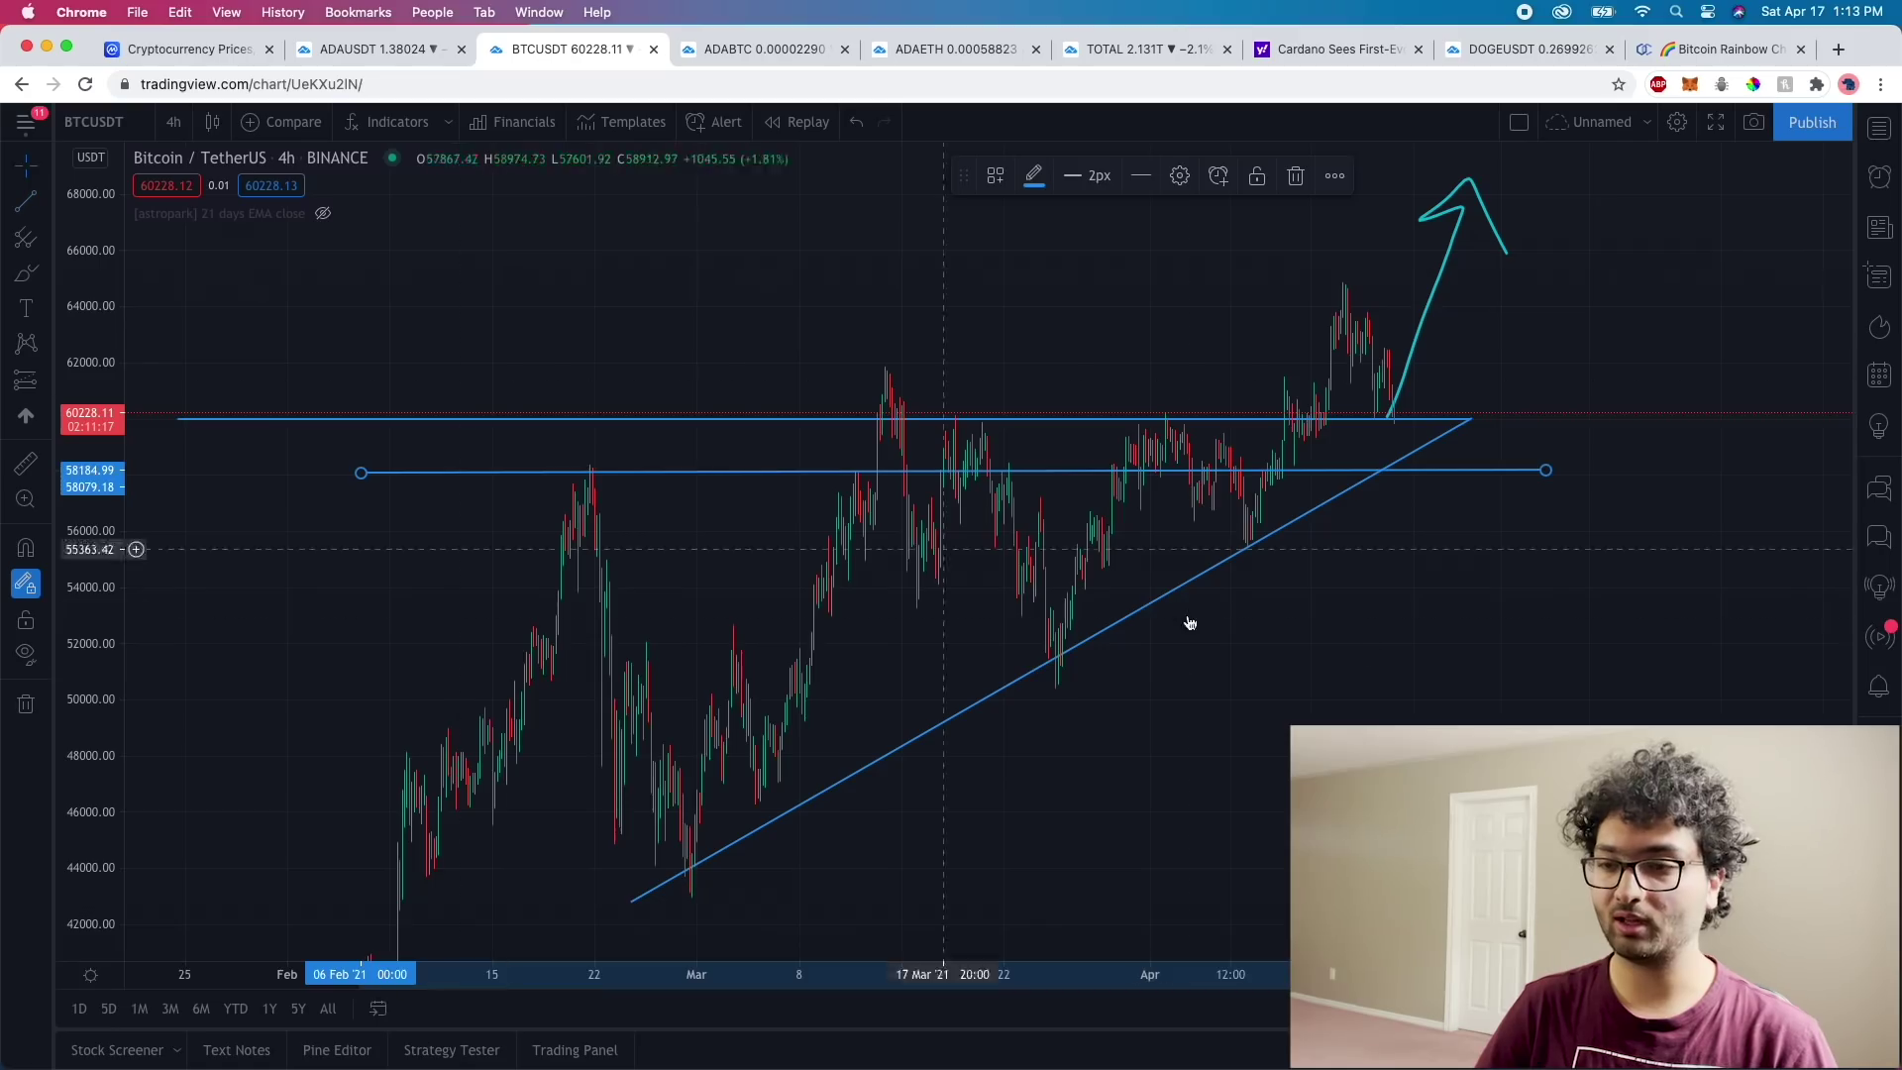
scroll(1381, 672, "right", 2)
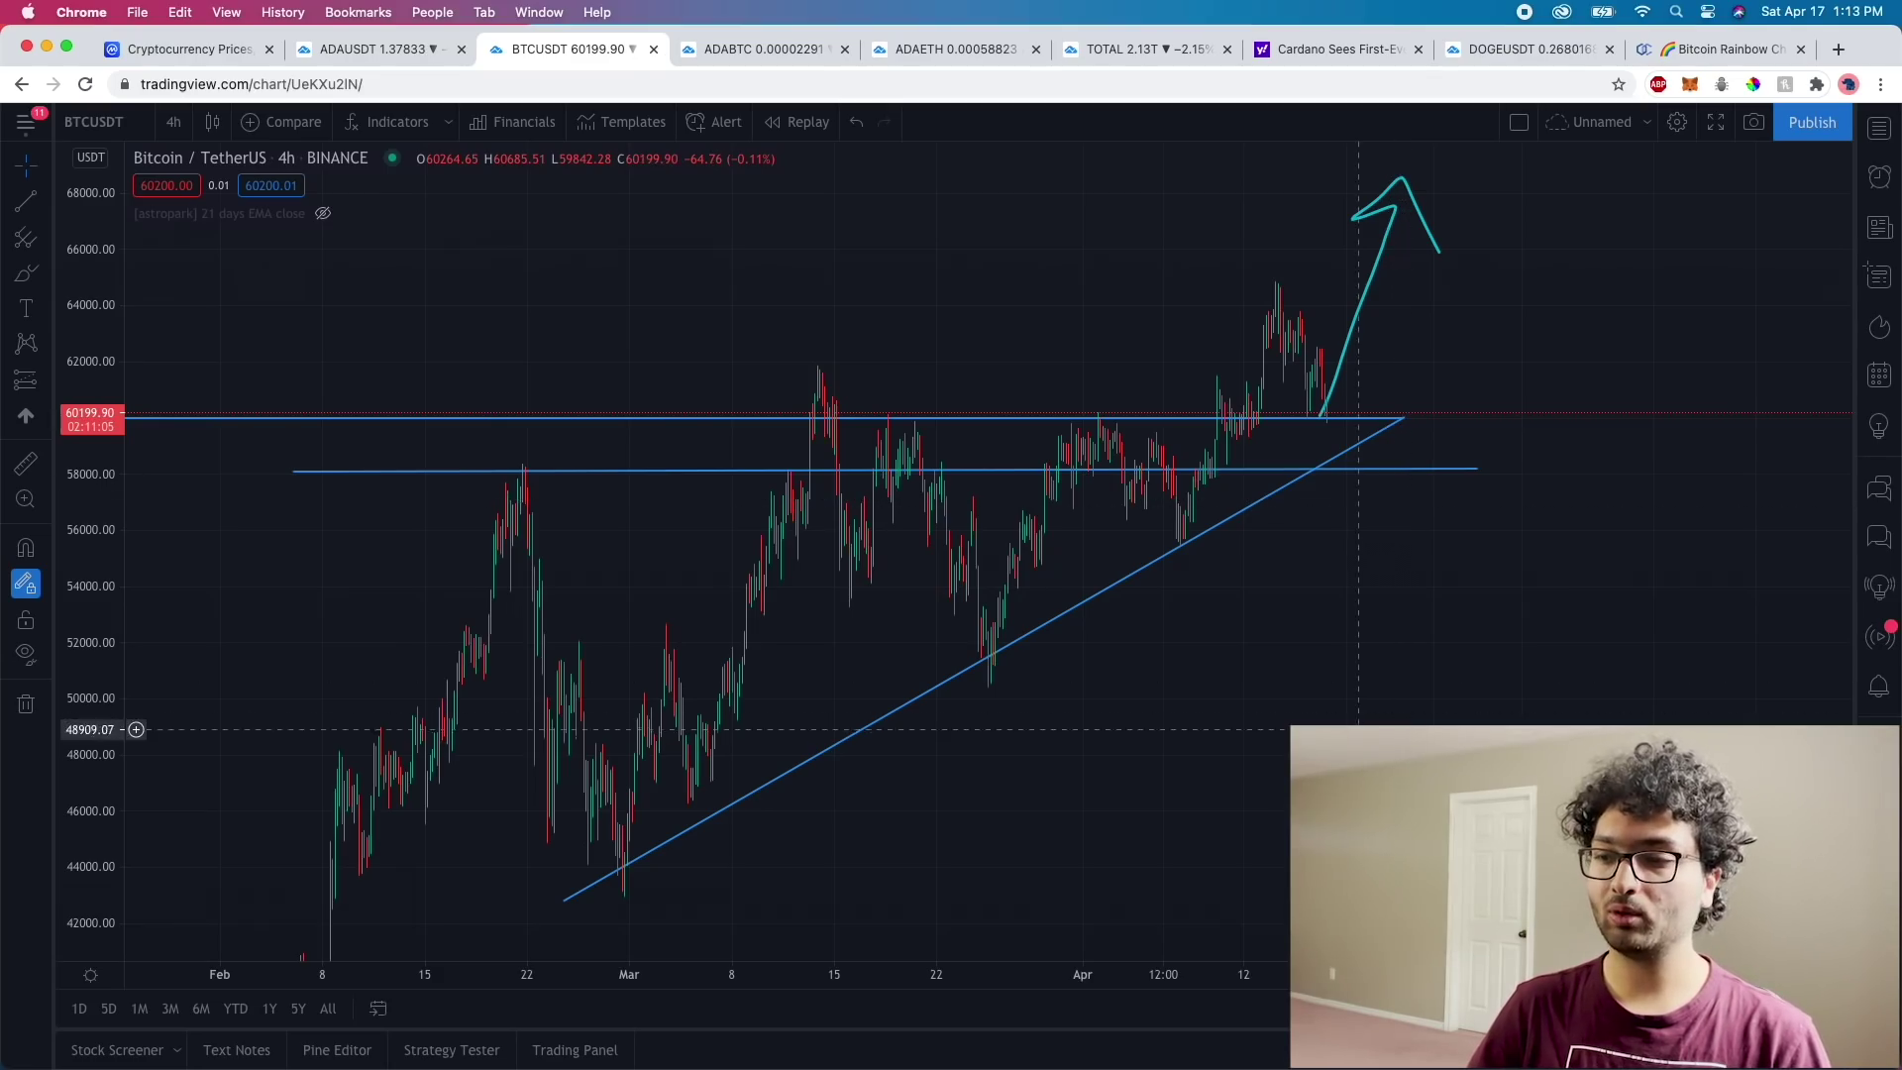
scroll(1287, 774, "down", 3)
scroll(1287, 774, "down", 2)
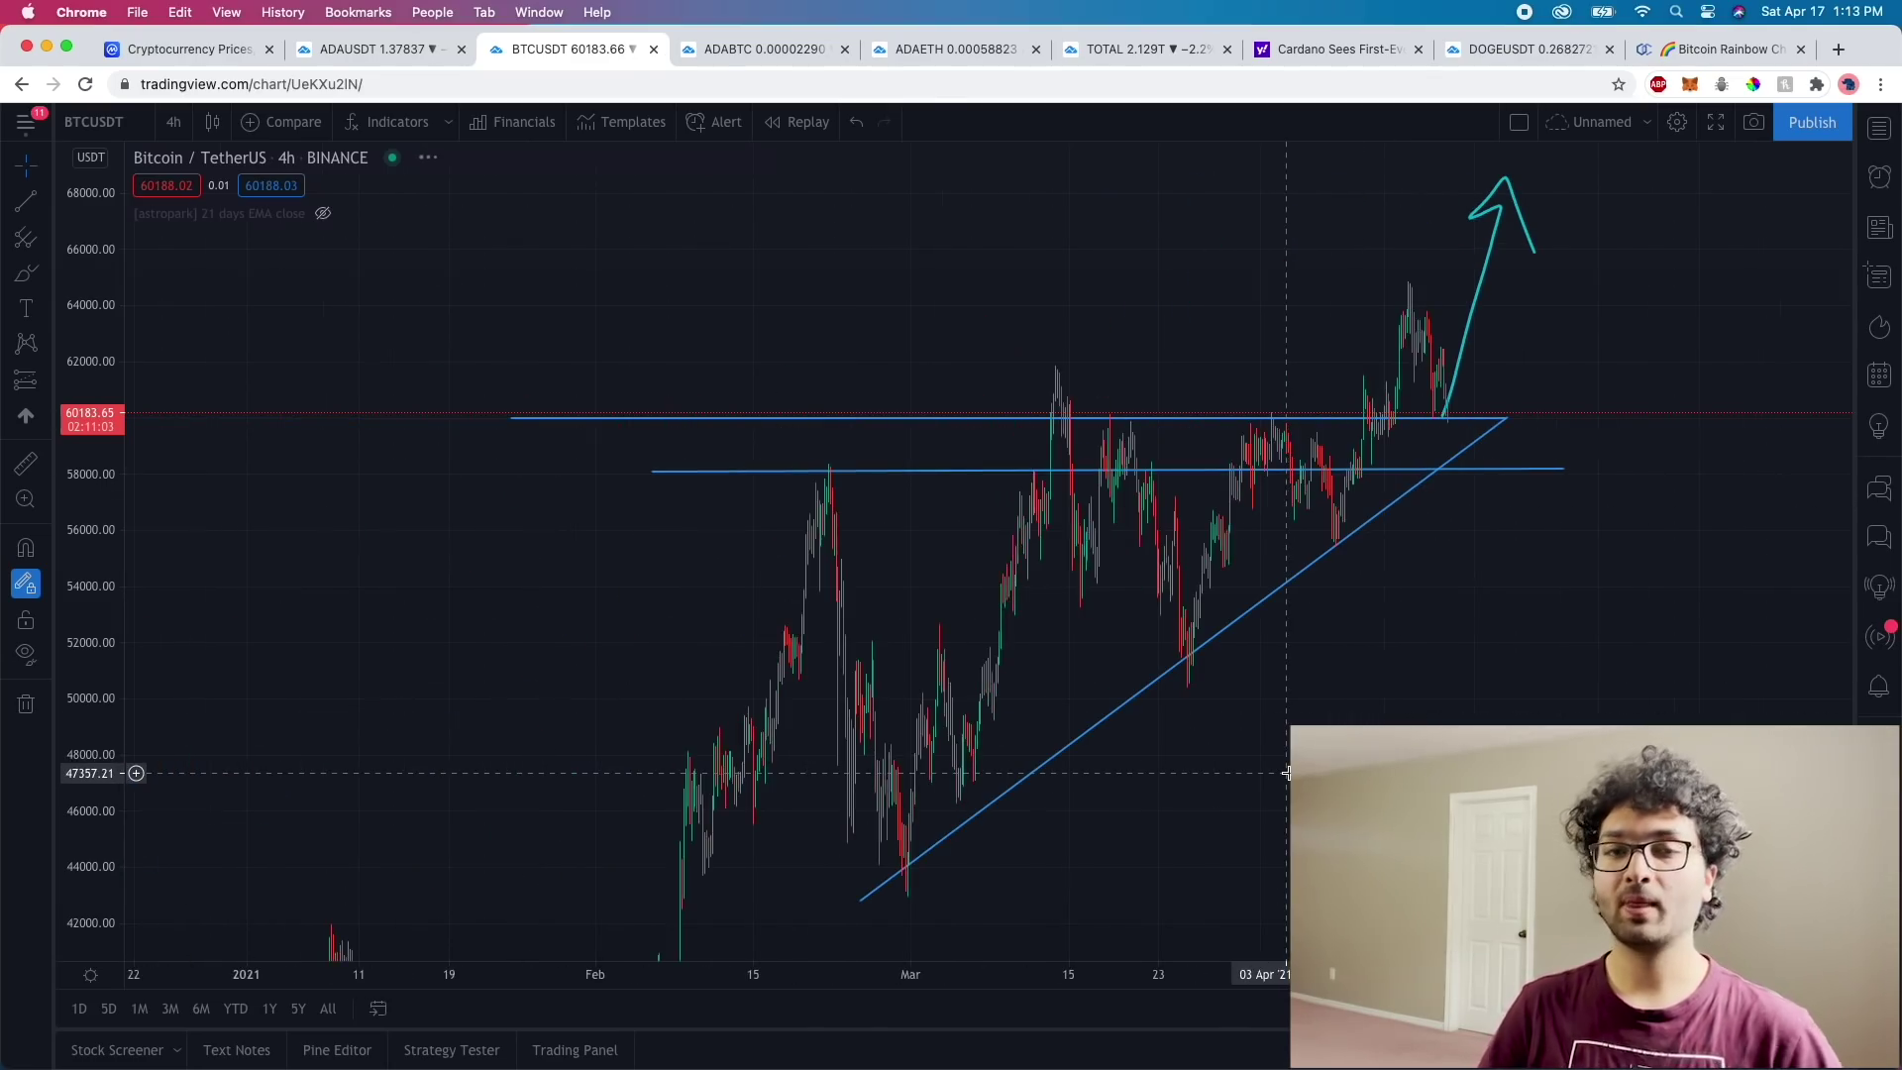